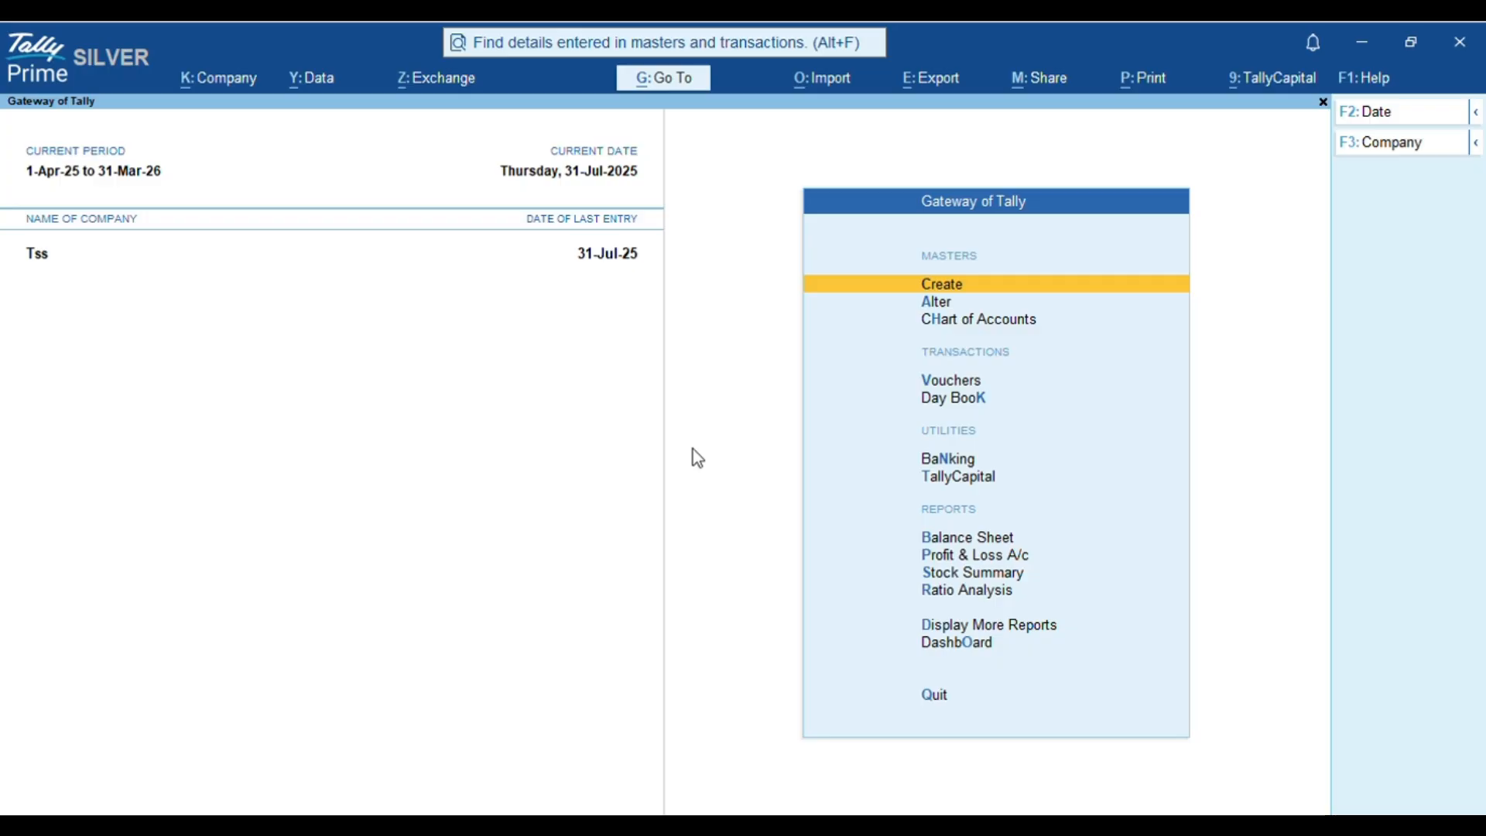
- Log in to TallyDrive with the Tally.NET ID
key("Down")
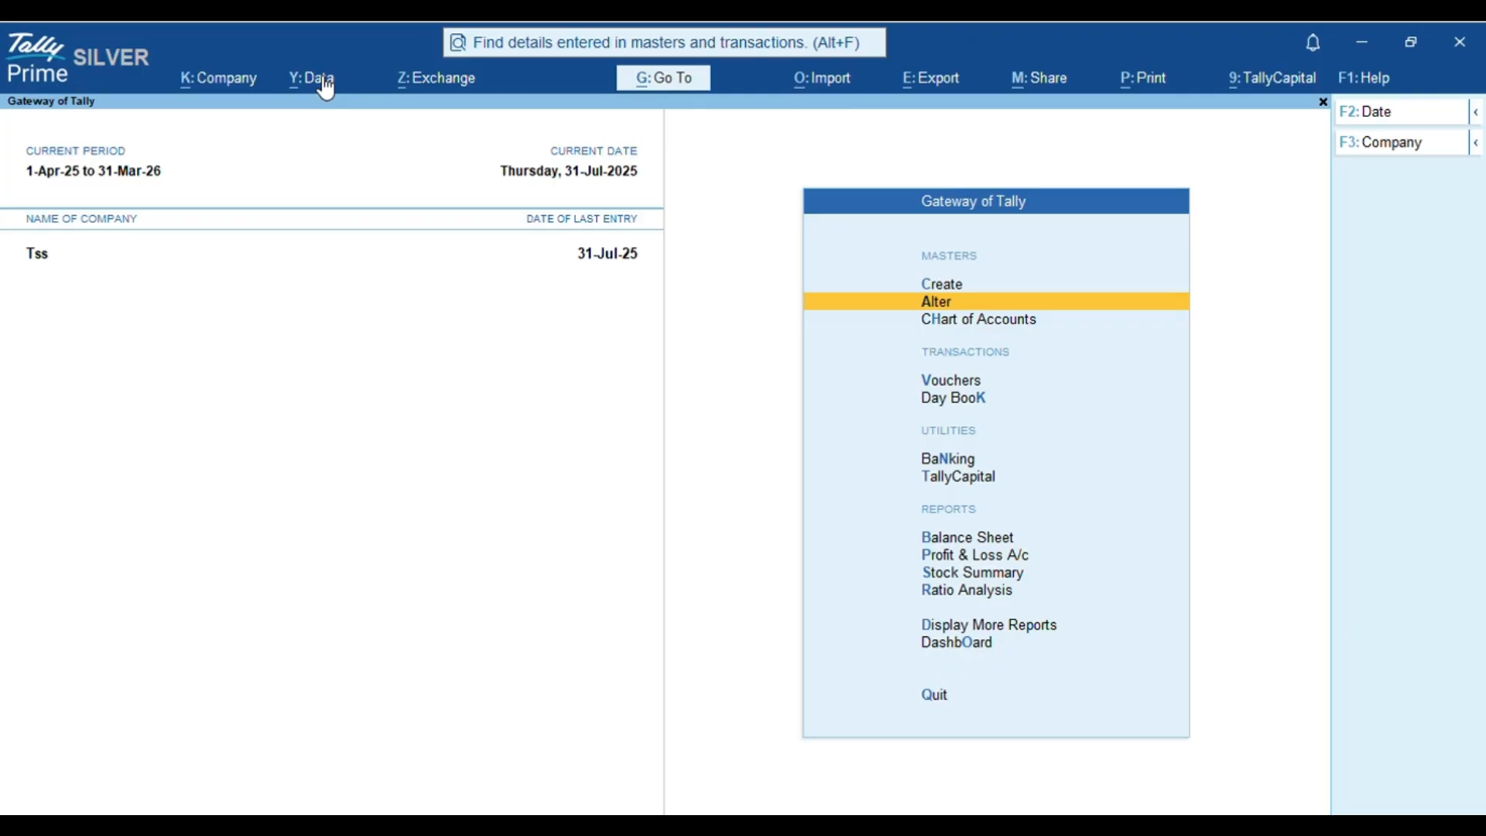
left_click(321, 85)
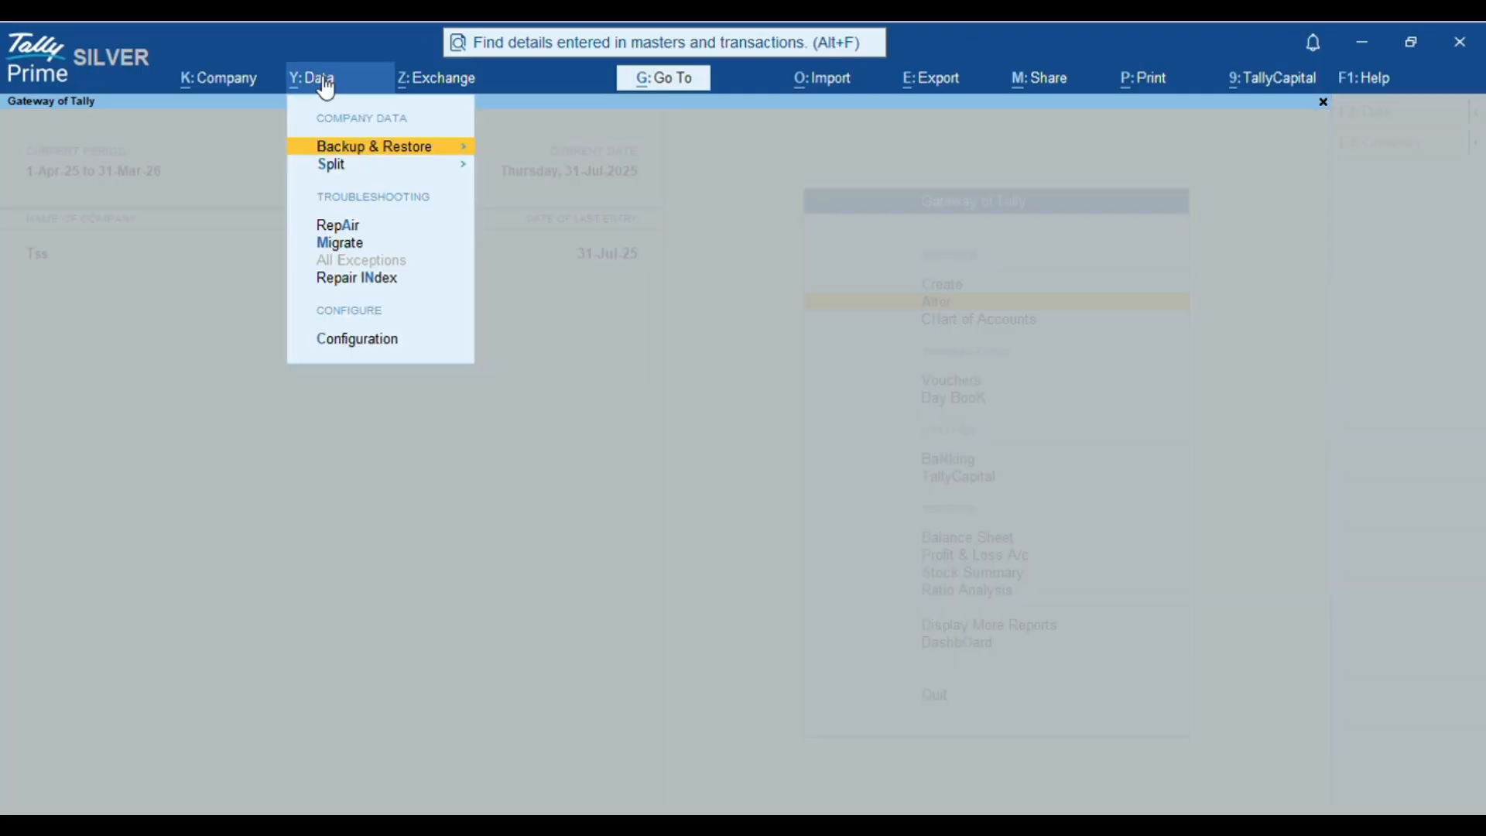
key("Return")
key("Down")
key("Down")
key("Down")
key("Down")
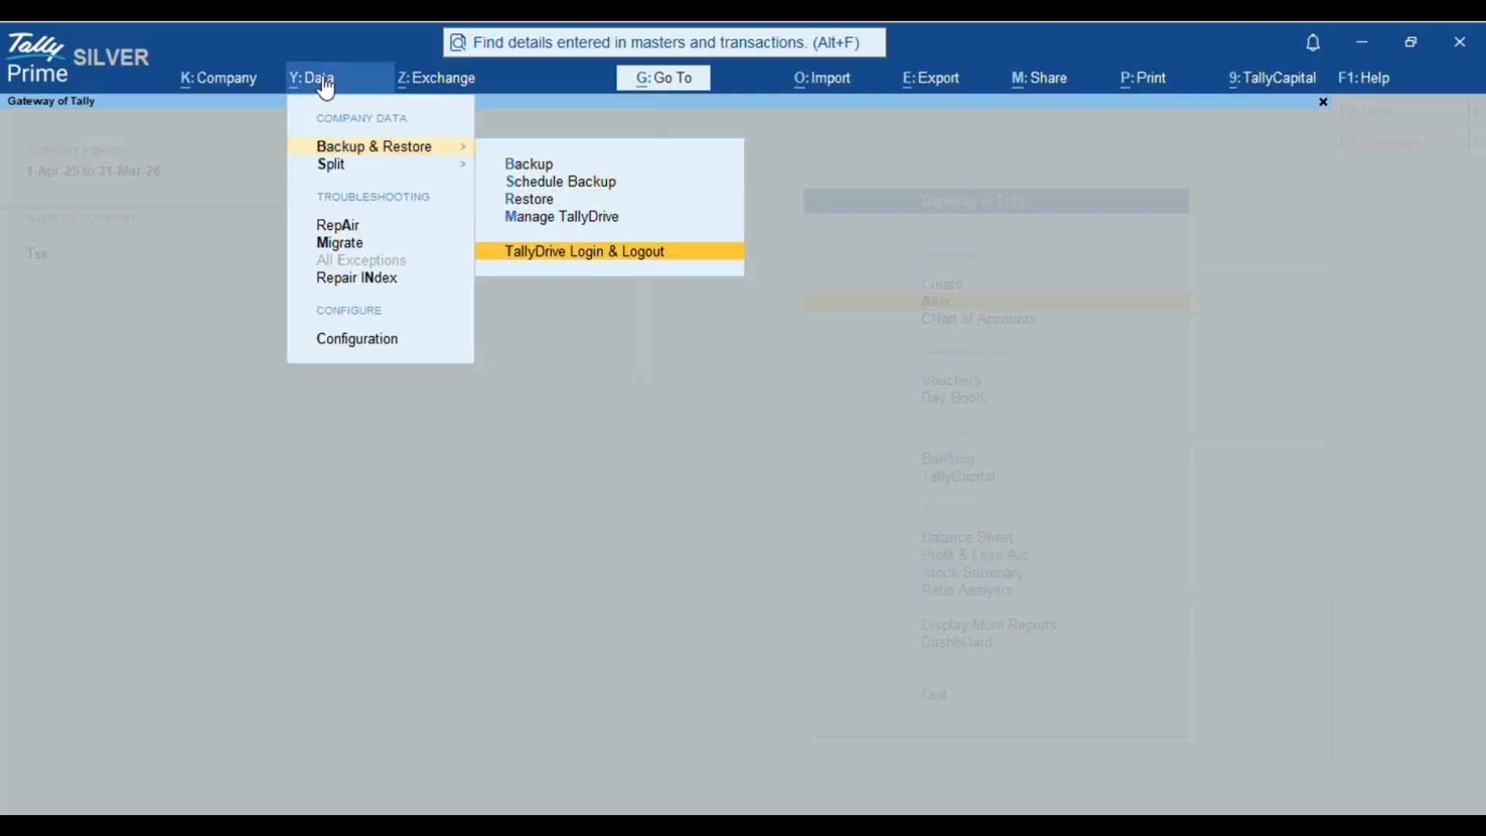
key("Return")
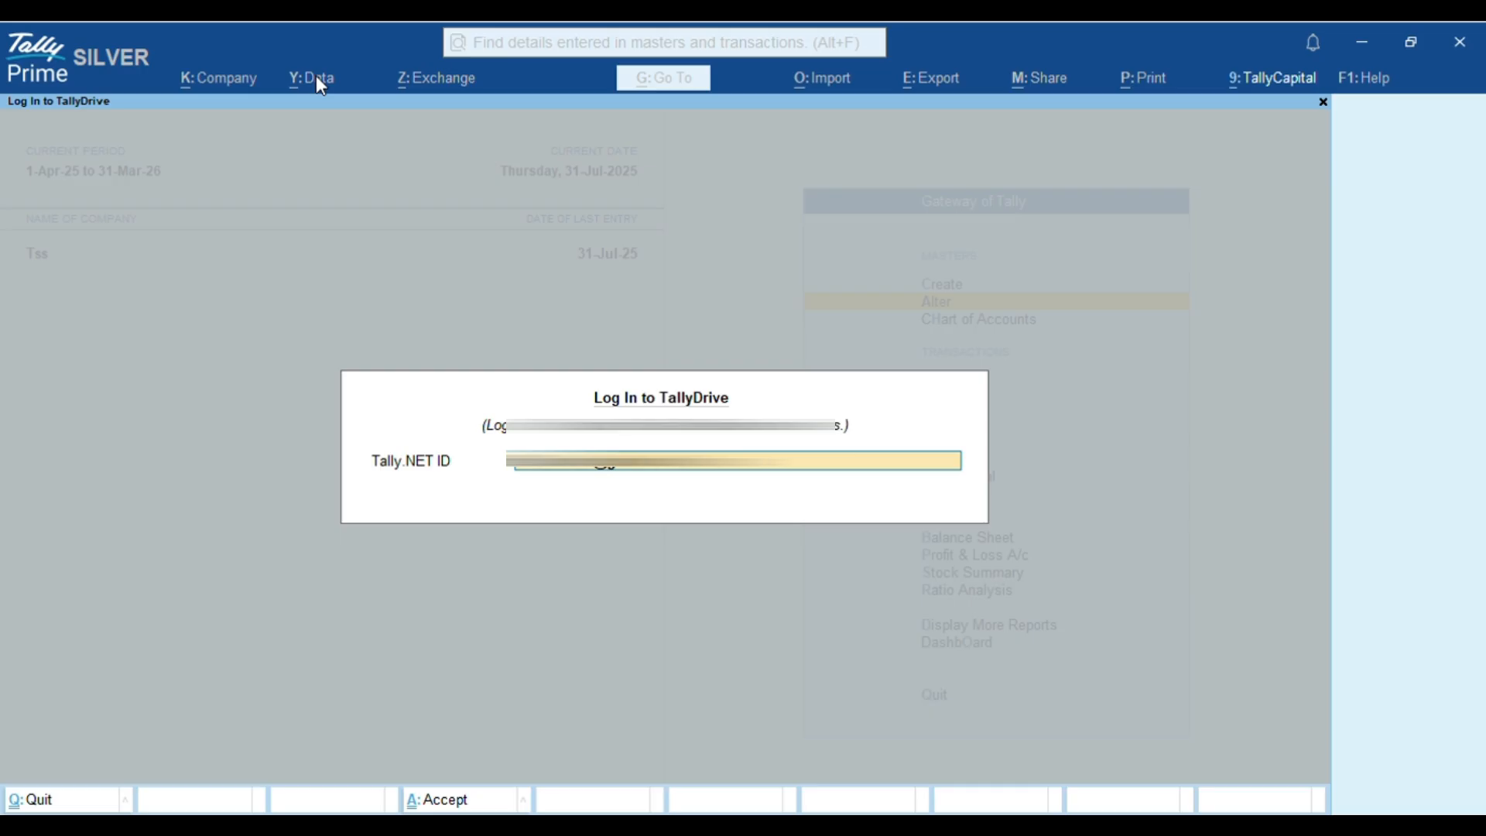
key("Return")
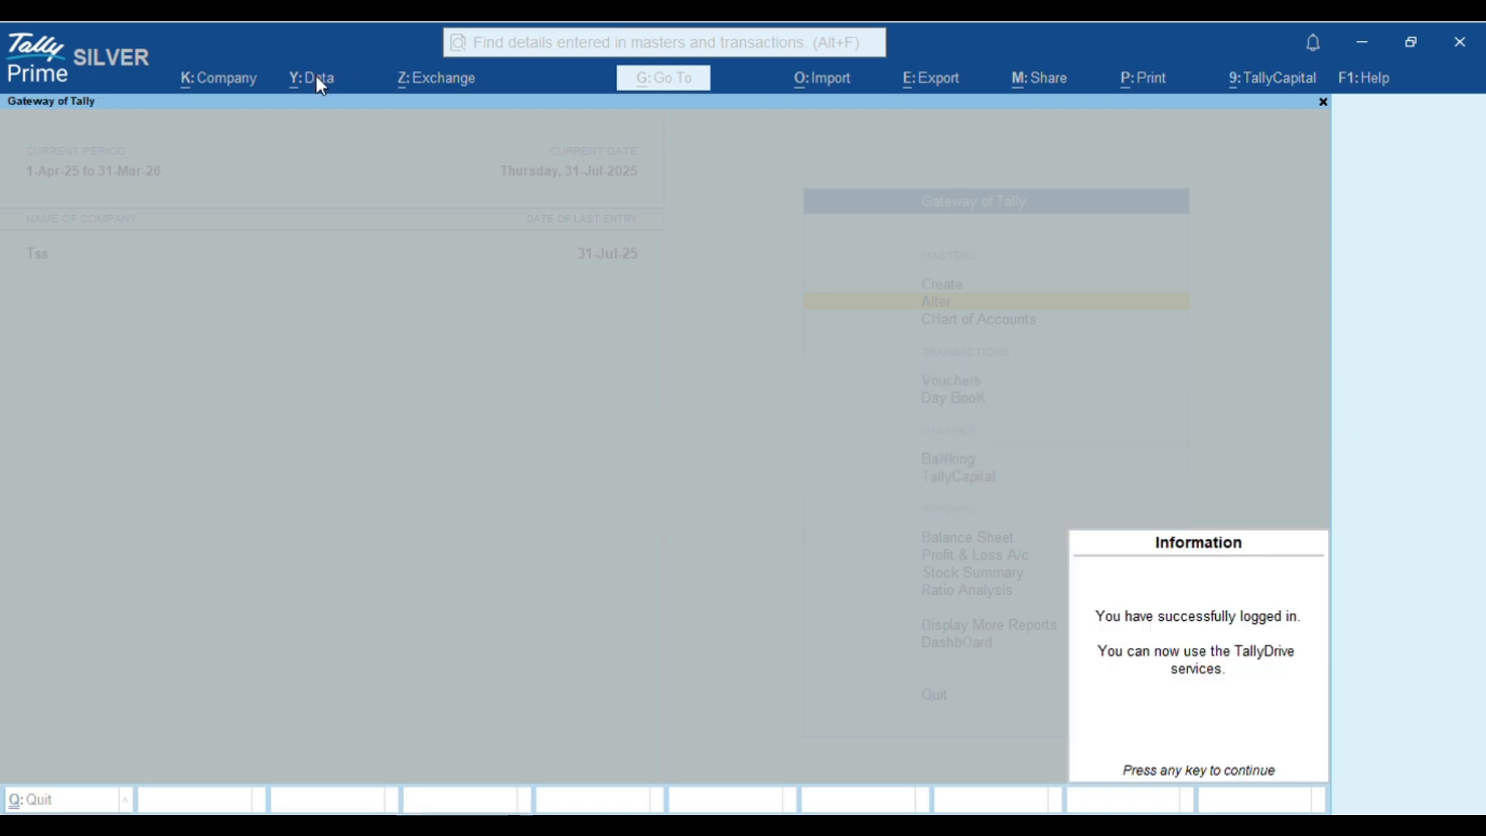
- Start a company backup and set the backup data path to TallyDrive cloud storage
left_click(317, 77)
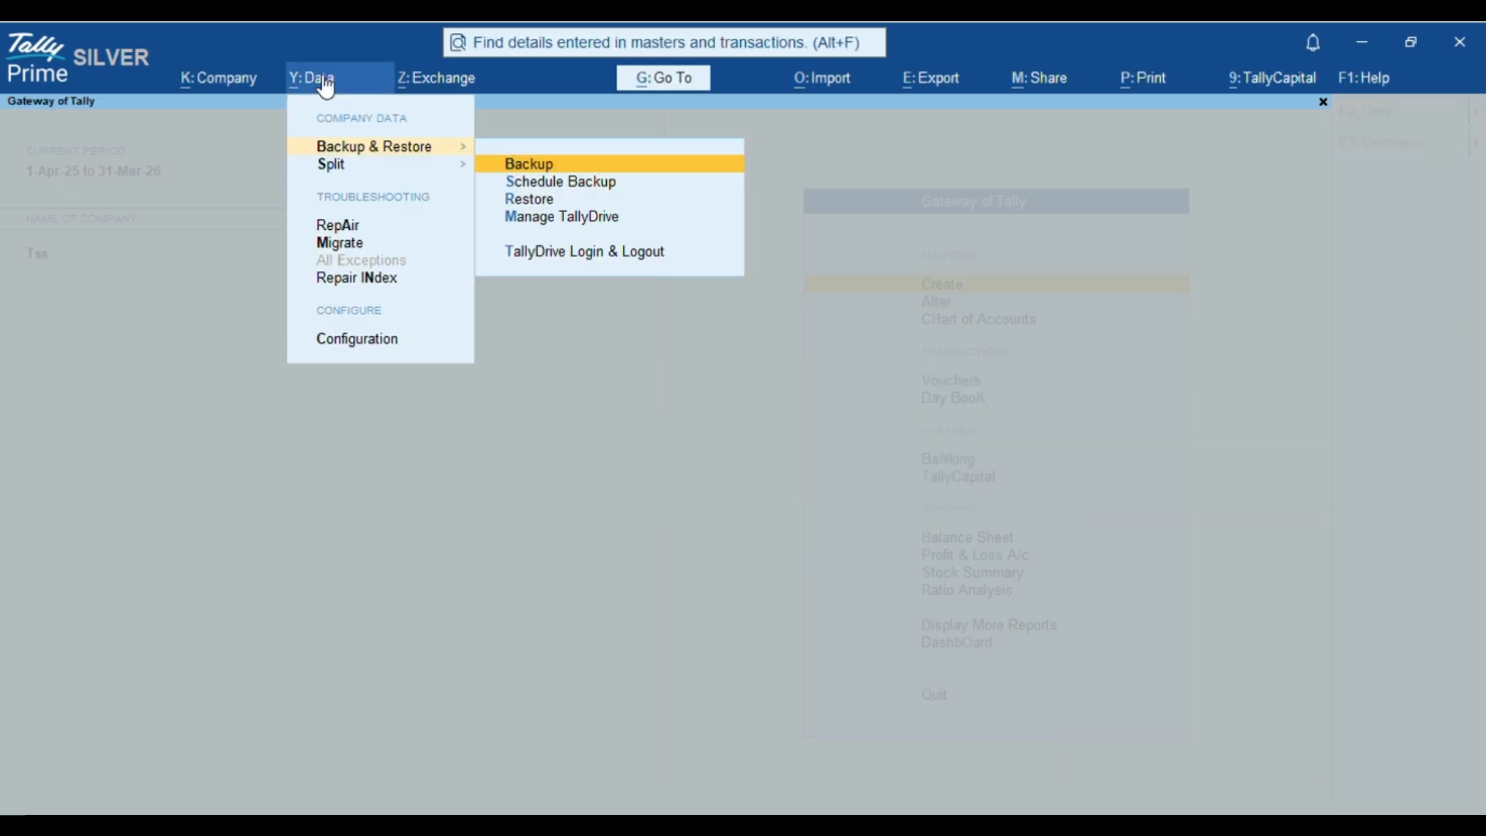
key("Return")
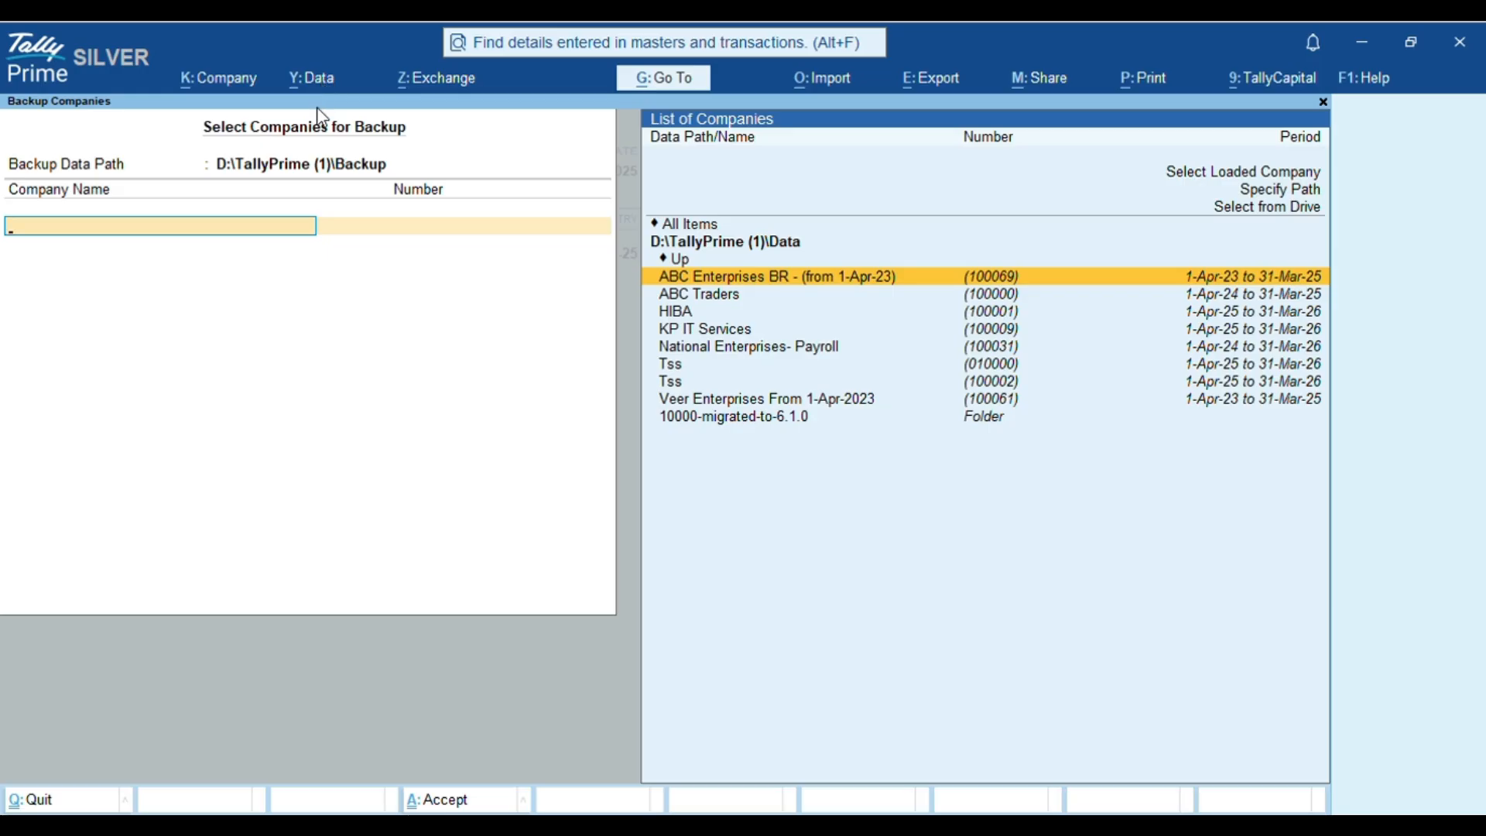
left_click(353, 170)
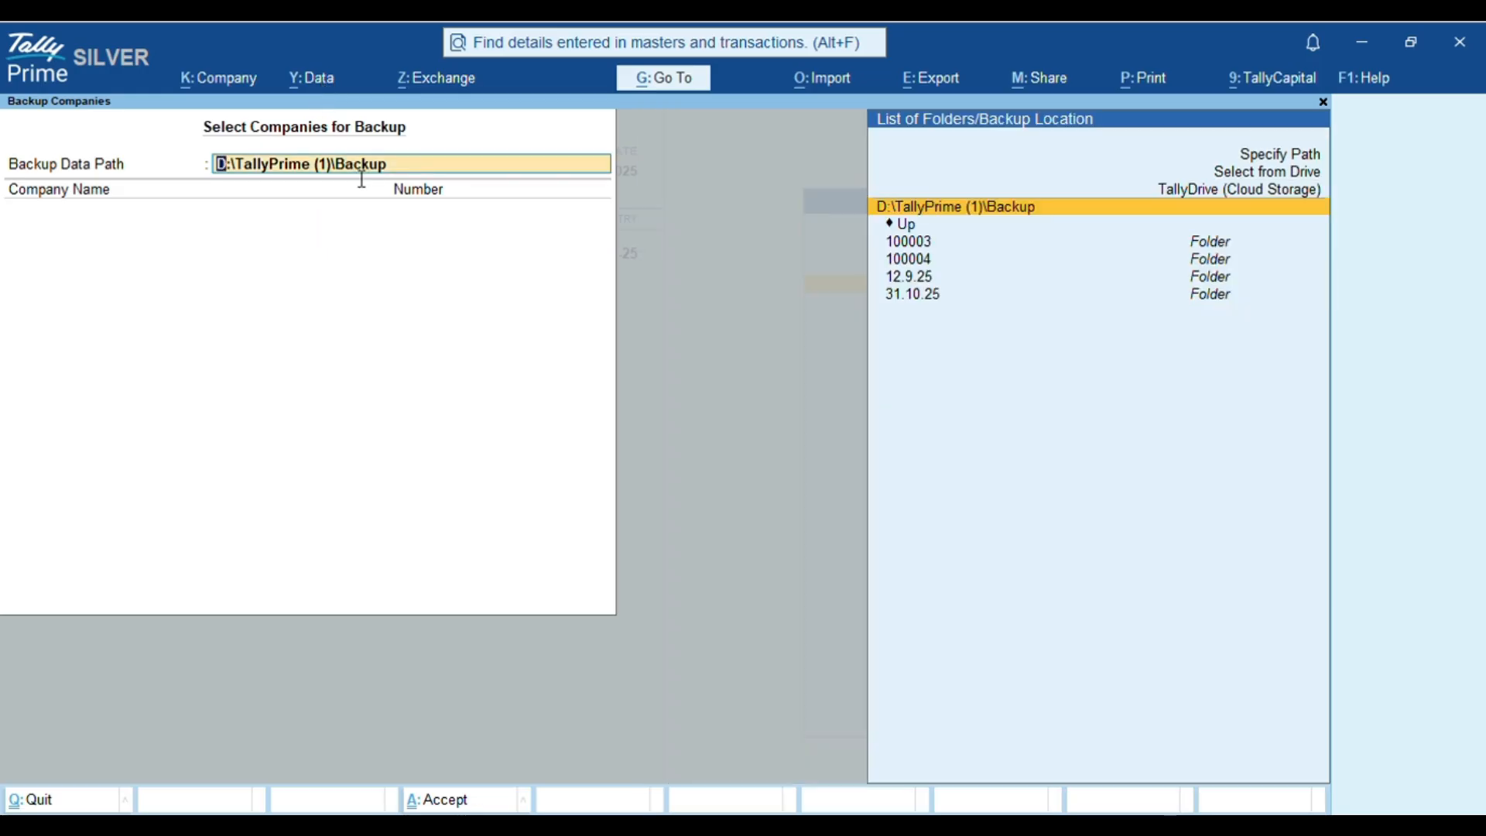
key("Up")
key("Return")
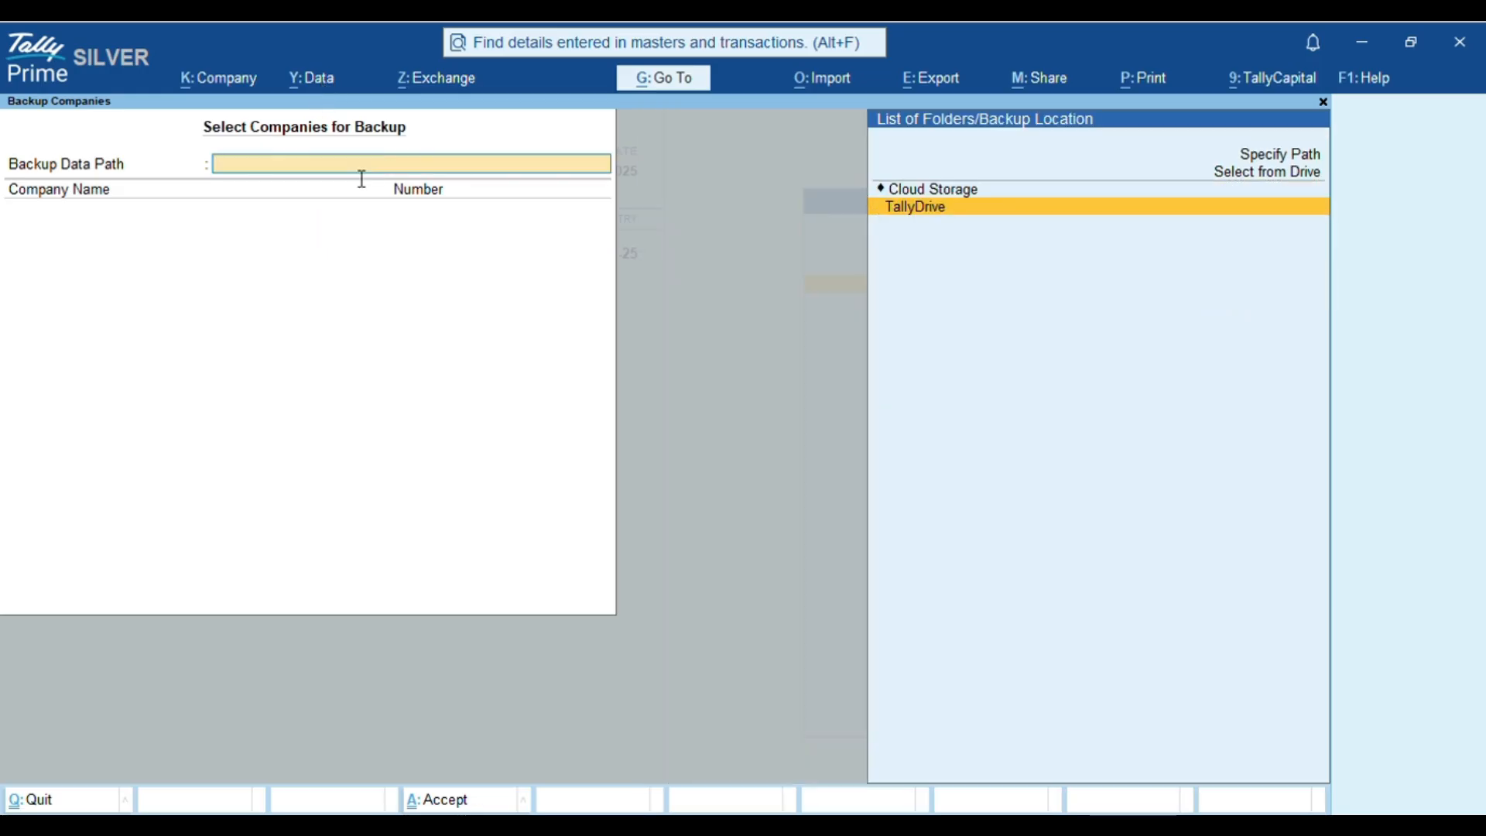
key("Return")
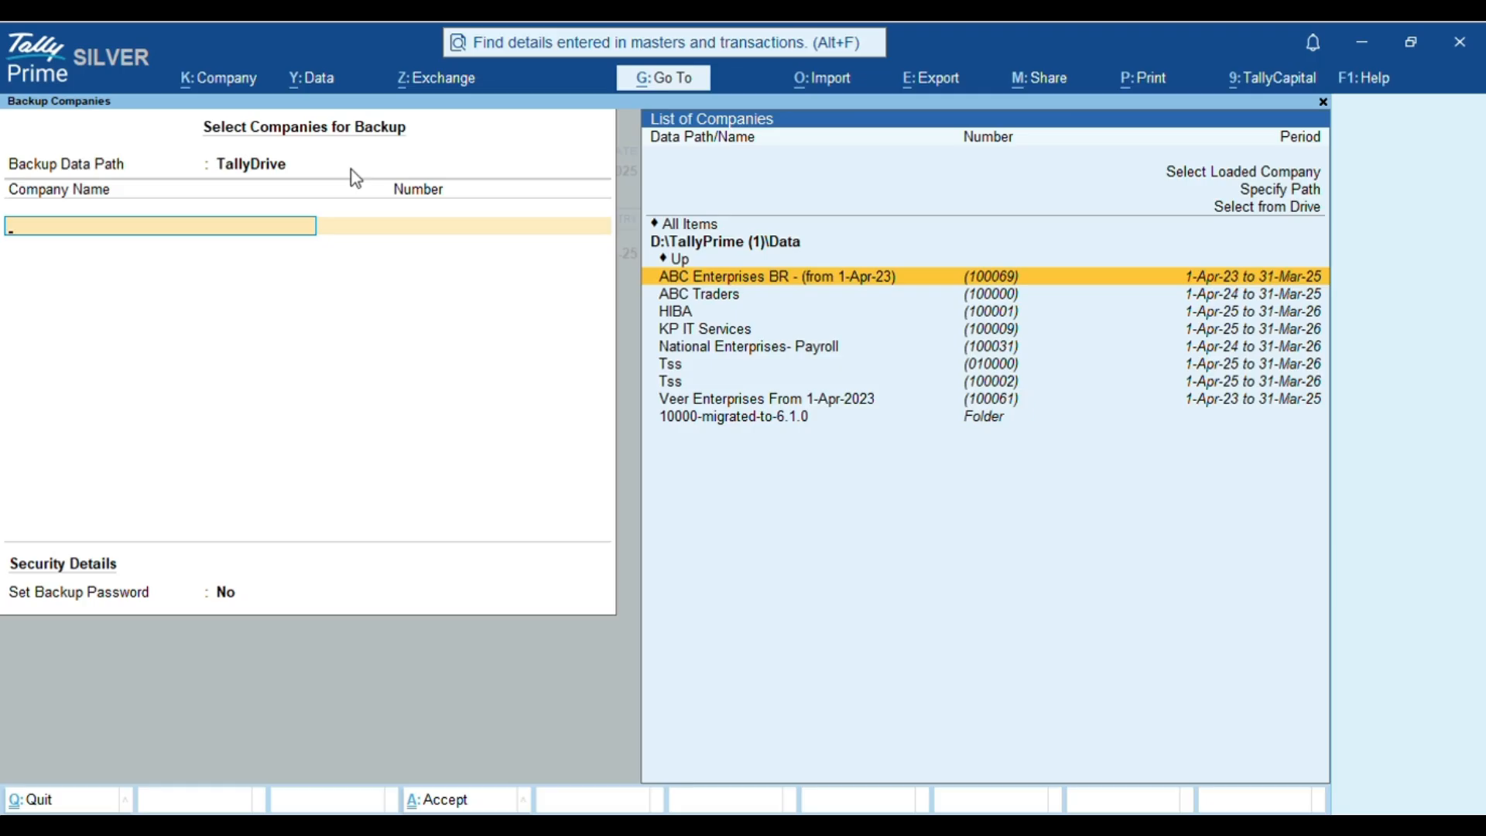
- Select company Tss (010000) as the only company for the backup and end the company list
key("Down")
key("Down")
key("Down")
key("Down")
key("Down")
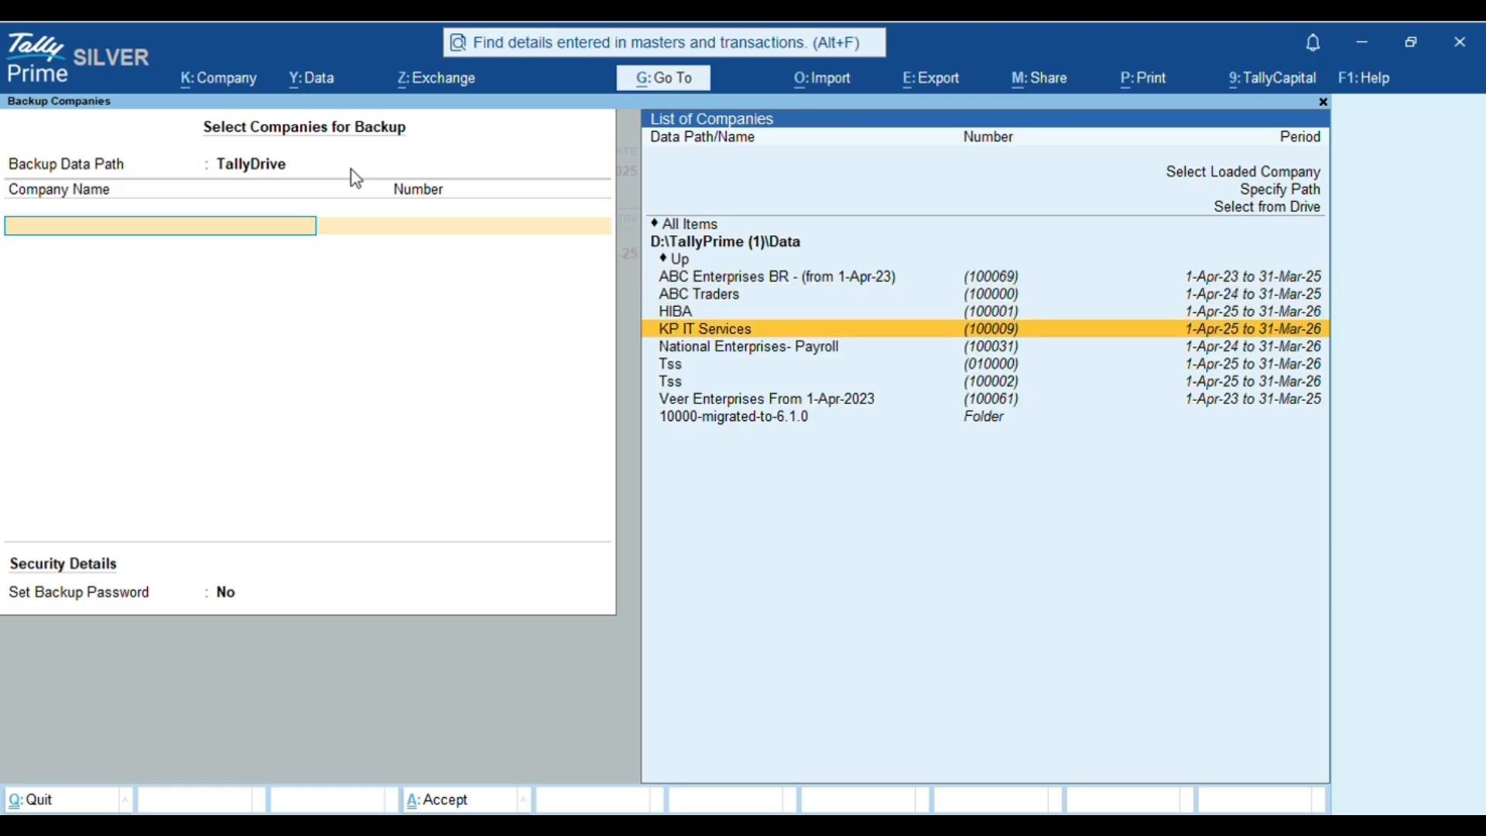
key("Return")
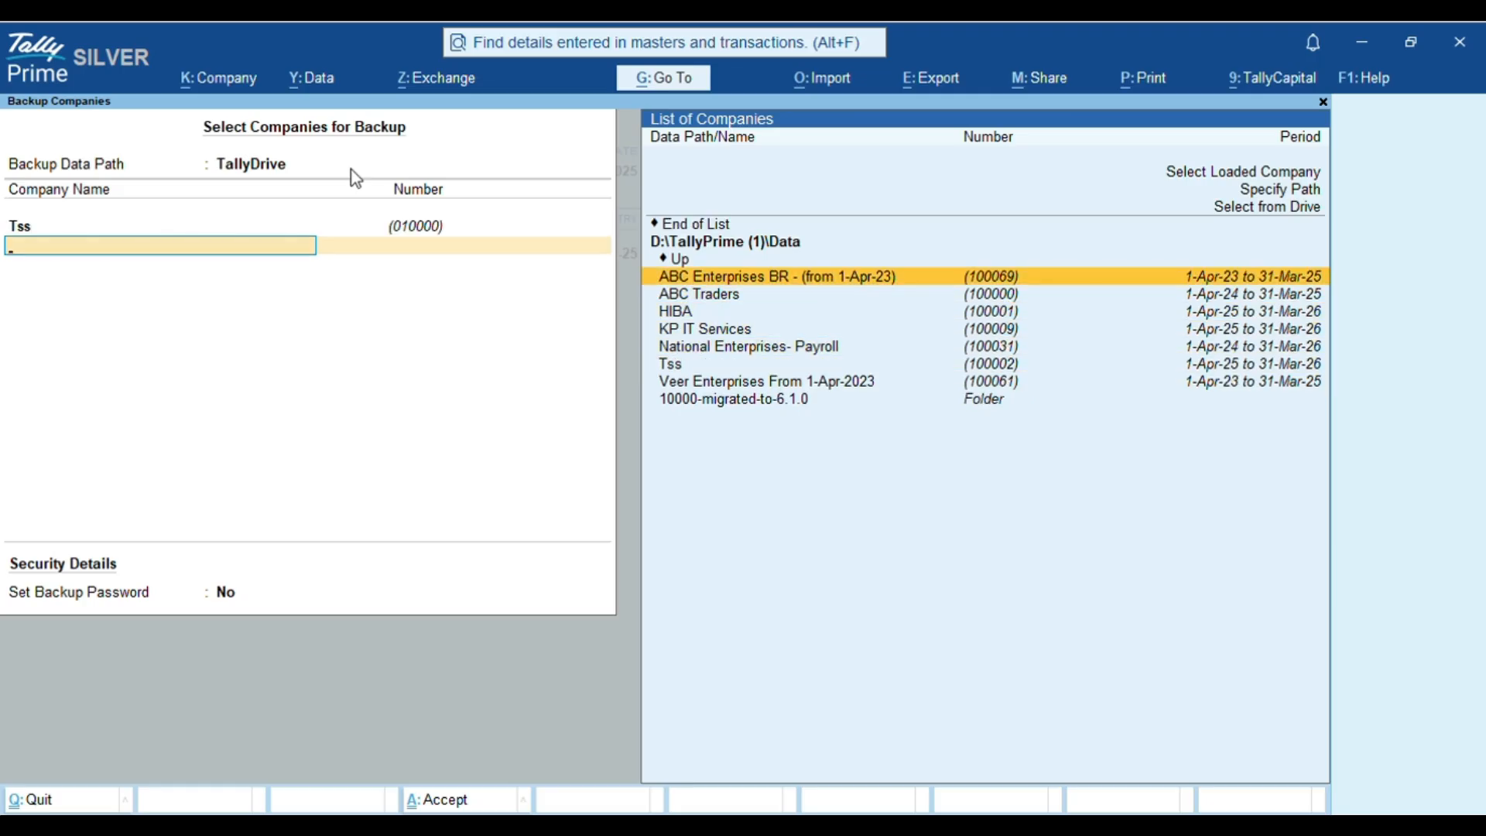
key("Up")
key("Up")
key("Up")
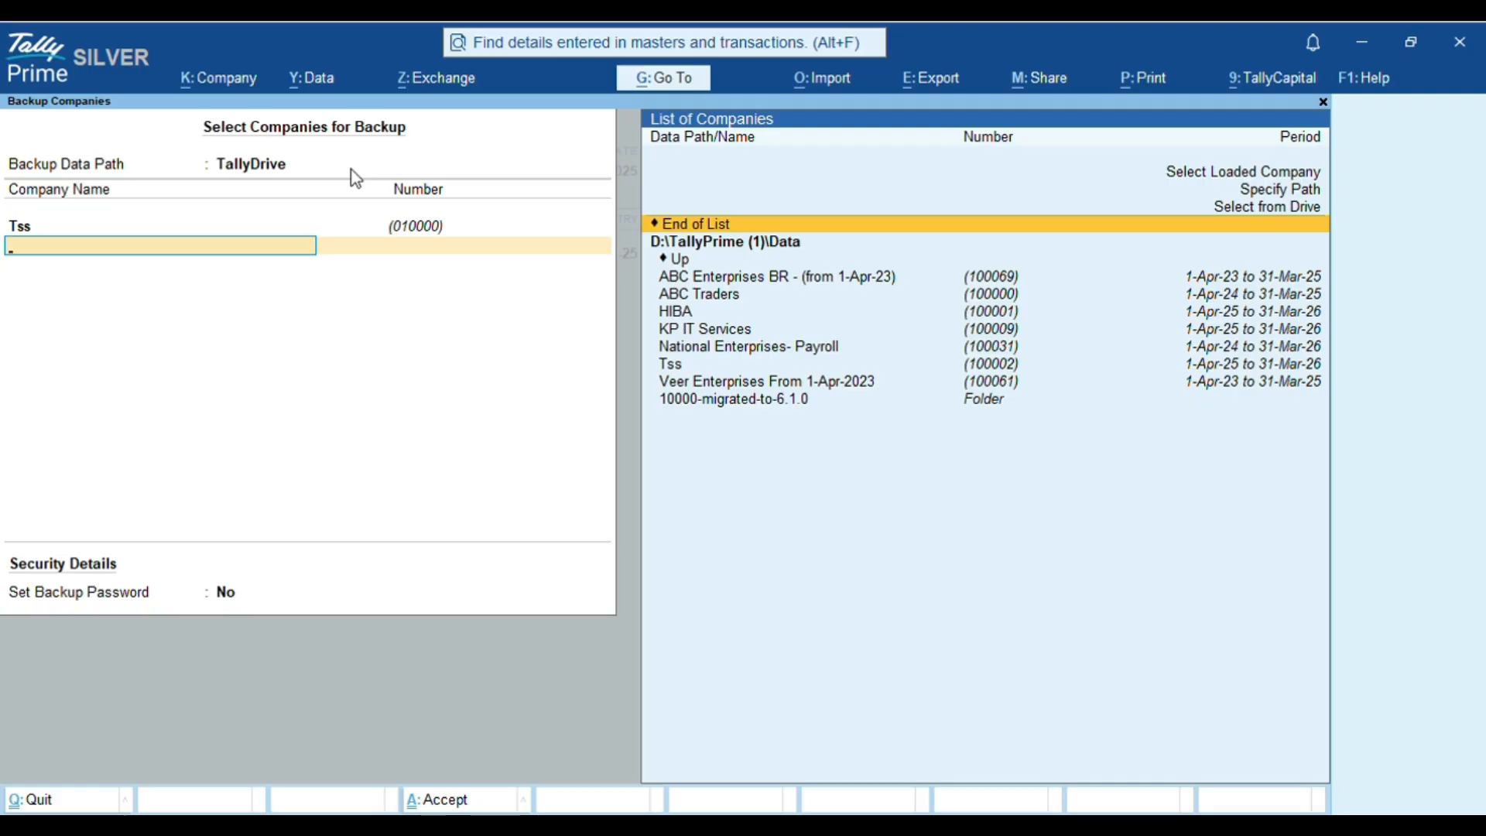
key("Return")
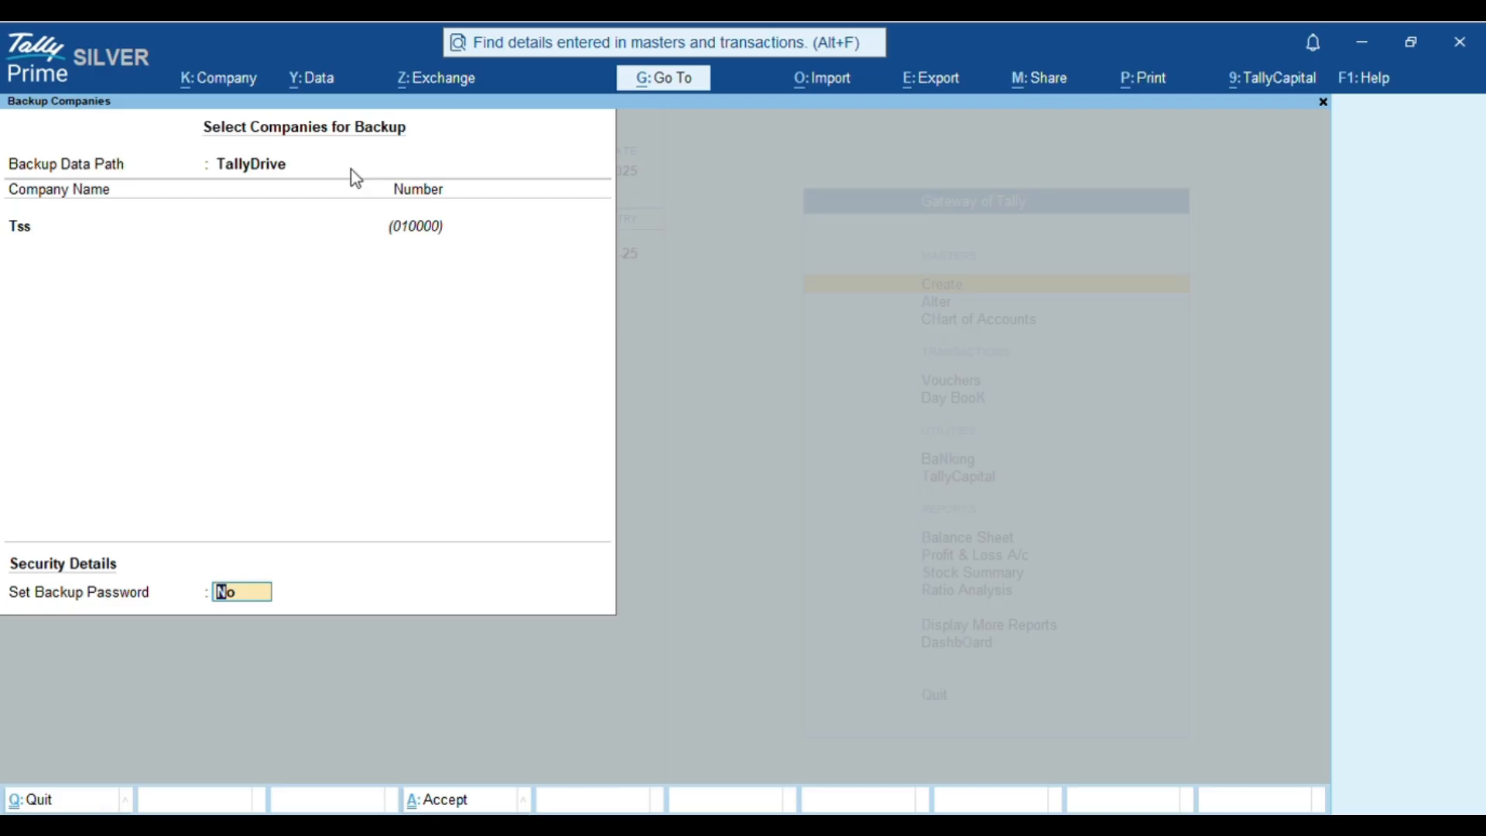
- Accept the TallyDrive backup without a backup password and confirm the login with the Tally.NET ID
key("Return")
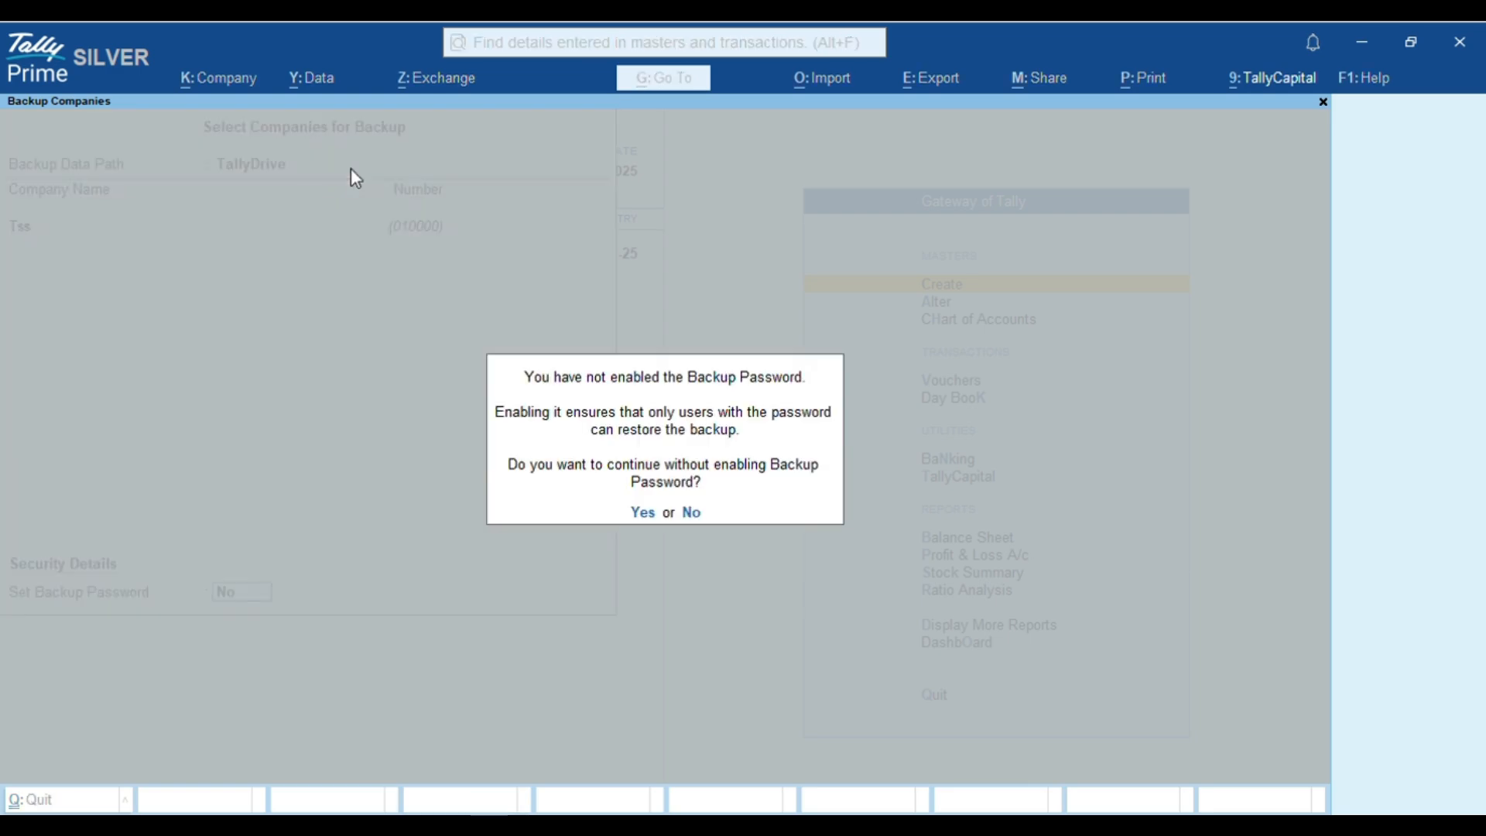
key("Return")
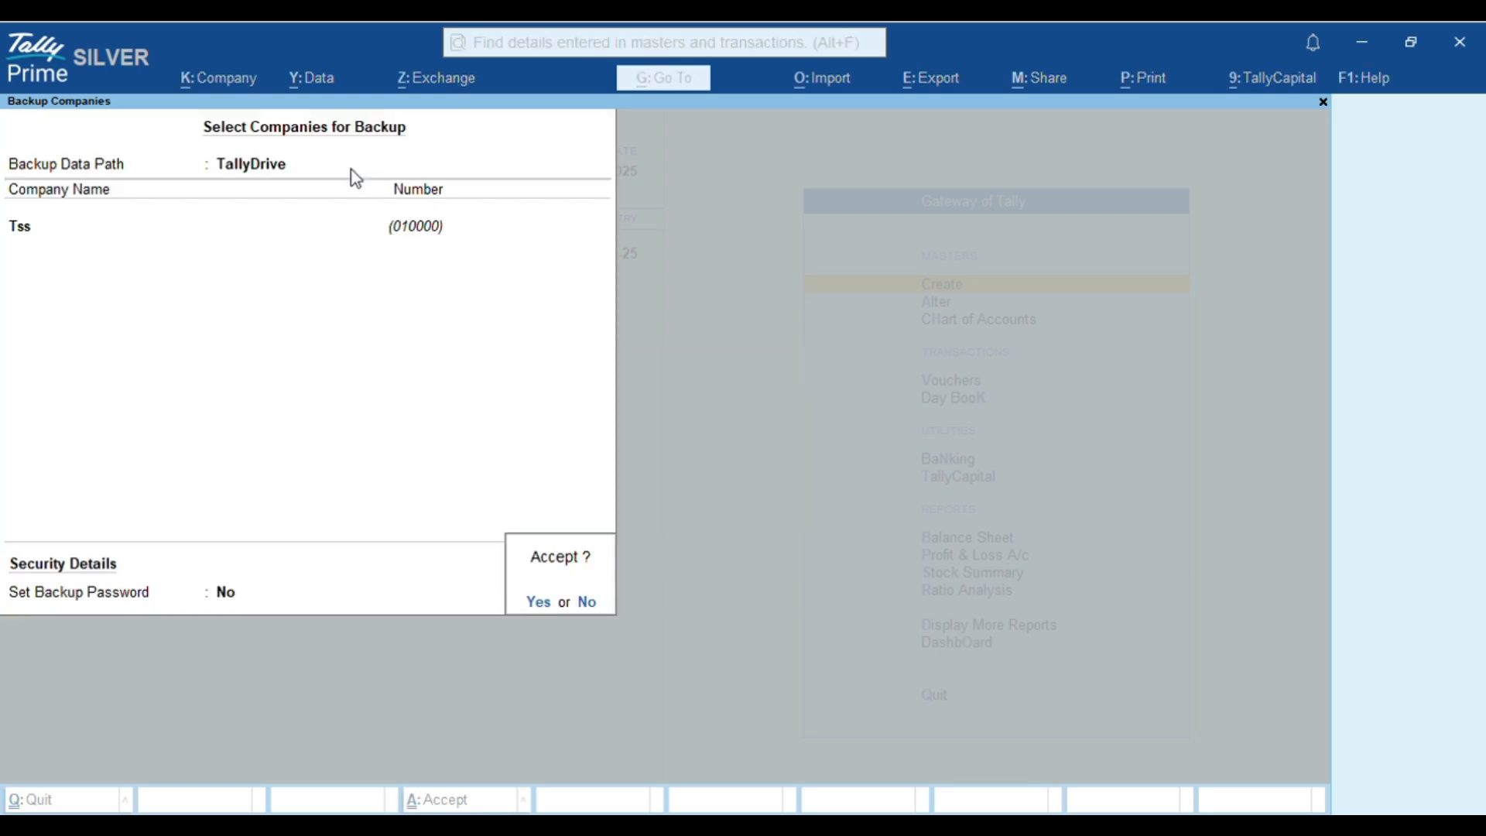
key("Return")
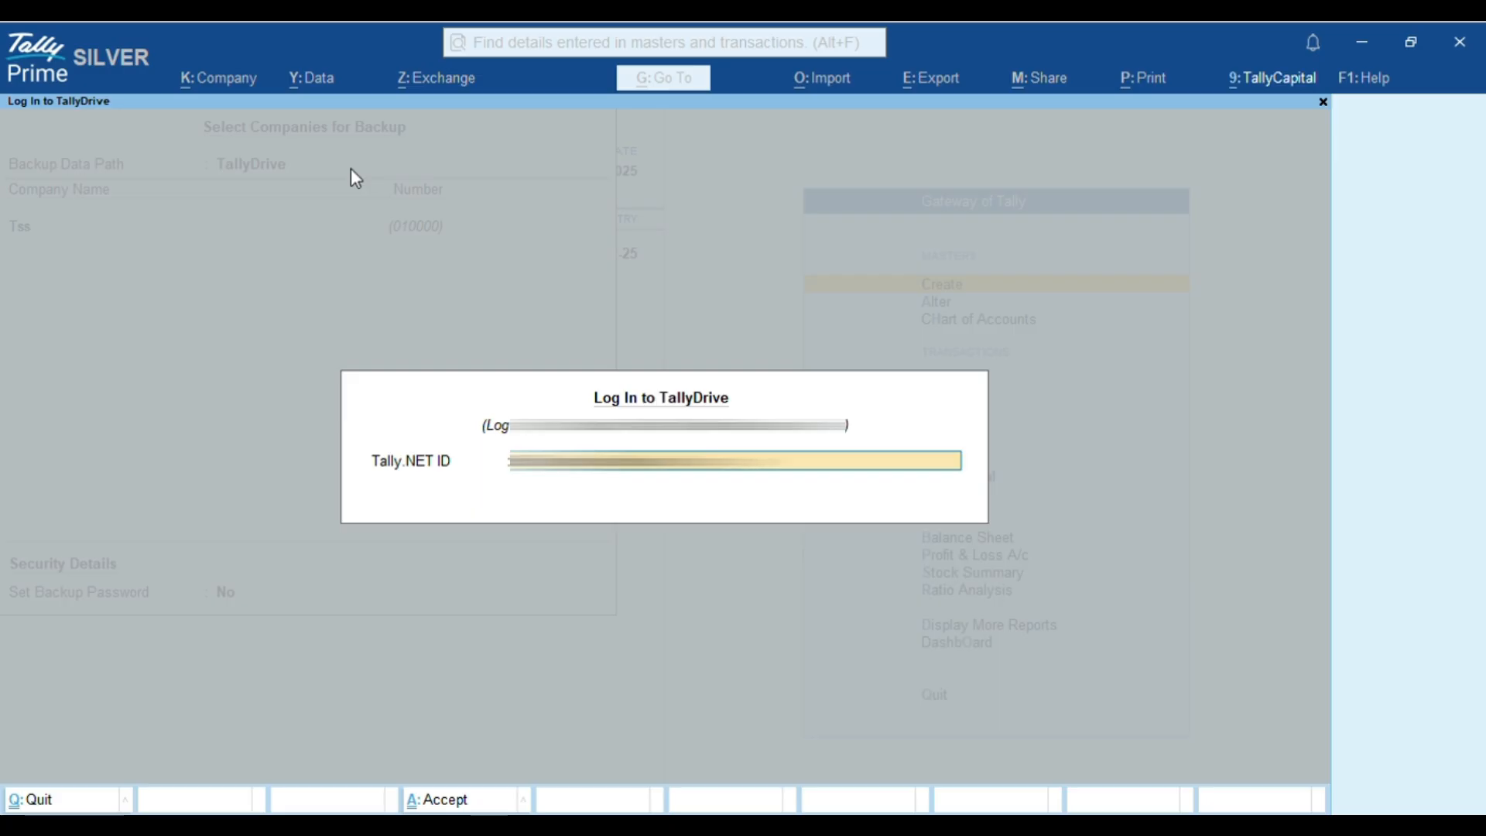
key("Return")
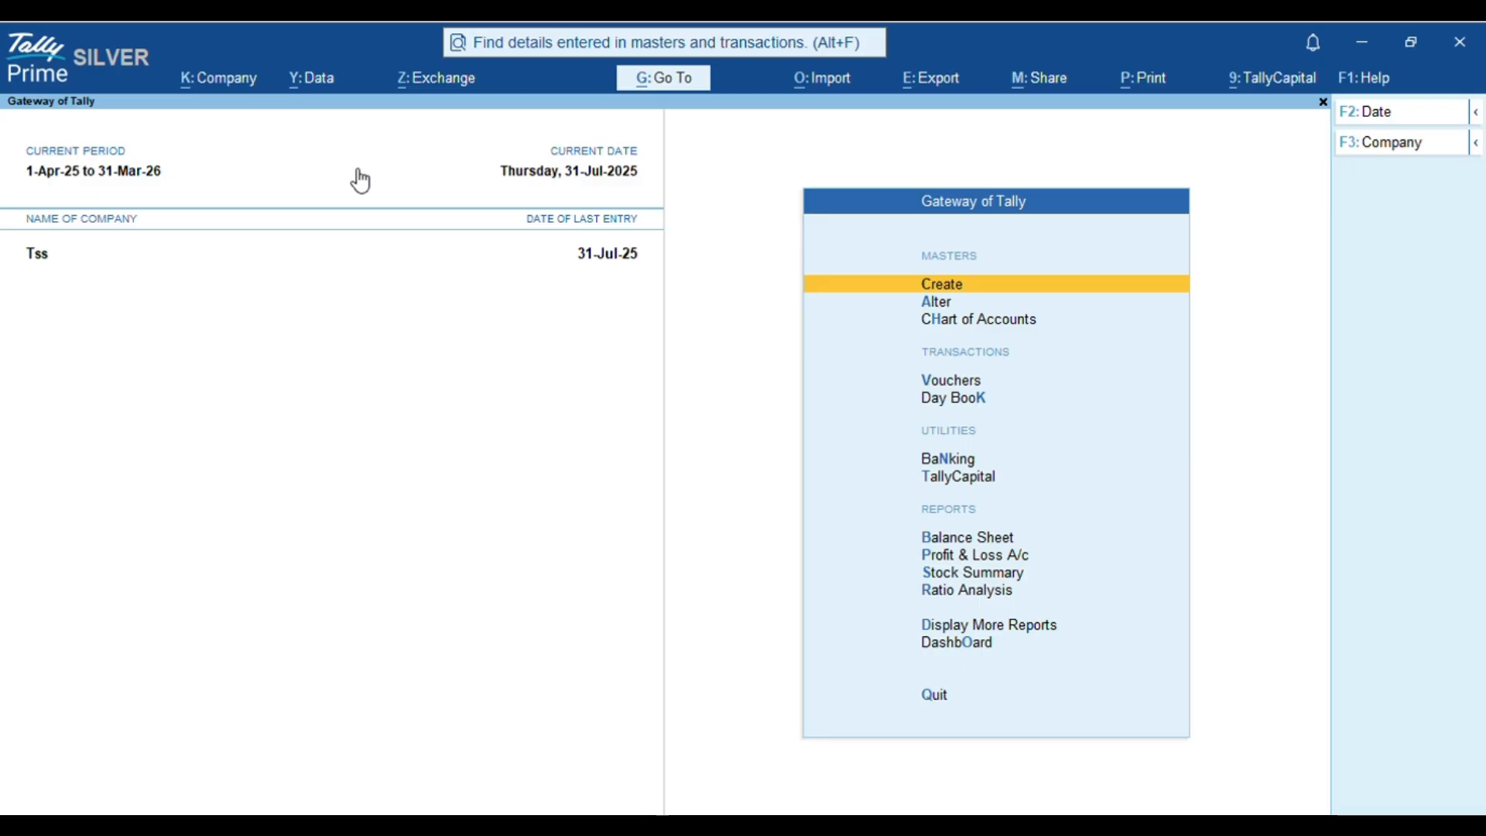
- Open TallyDrive management under the saved Tally.NET user, review the stored company backups, and return to the Gateway of Tally
left_click(305, 81)
key("Return")
key("Down")
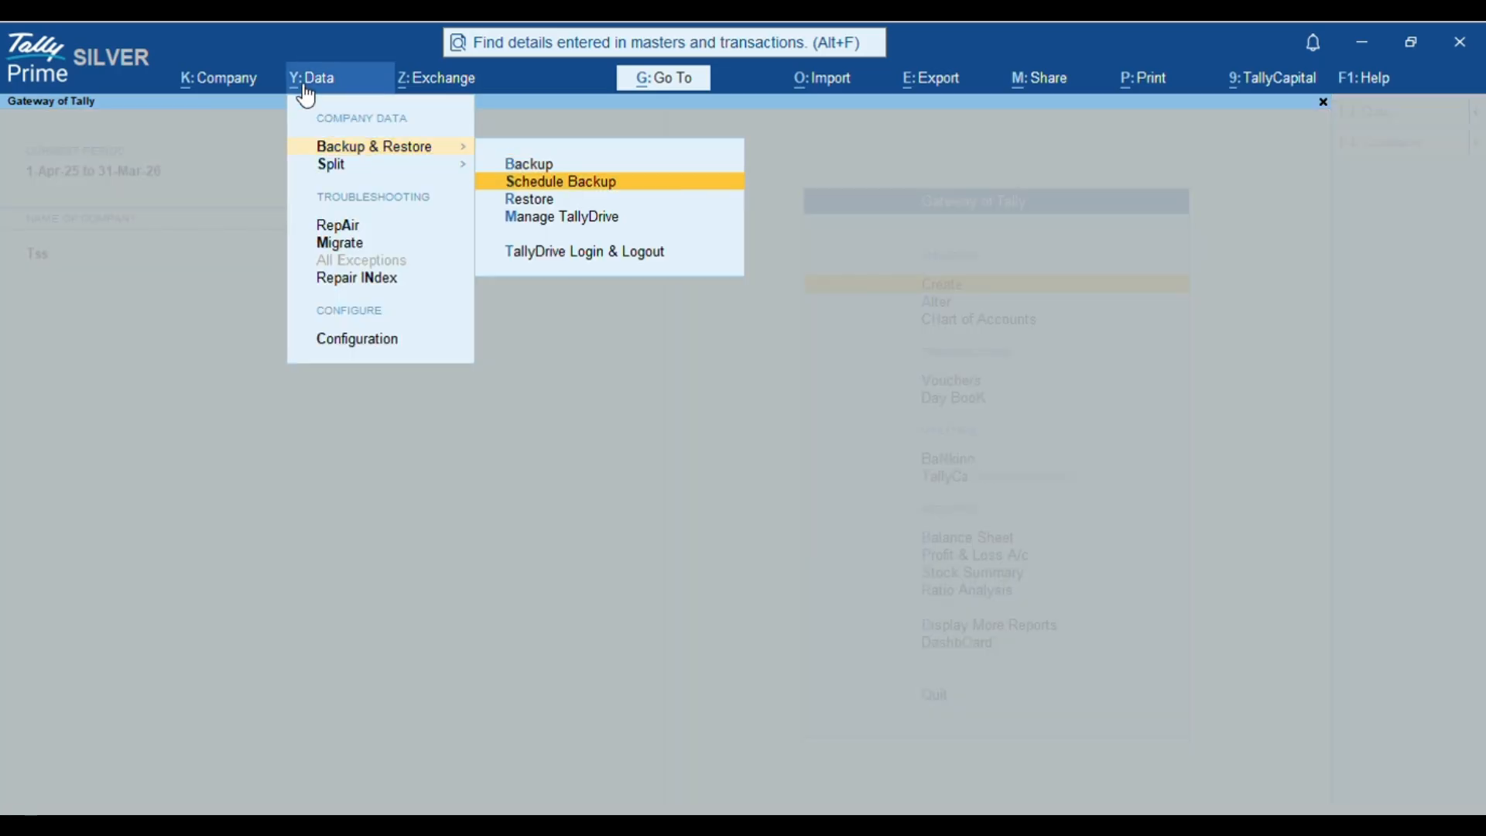
key("Down")
key("Down")
key("Down")
key("Return")
key("Return")
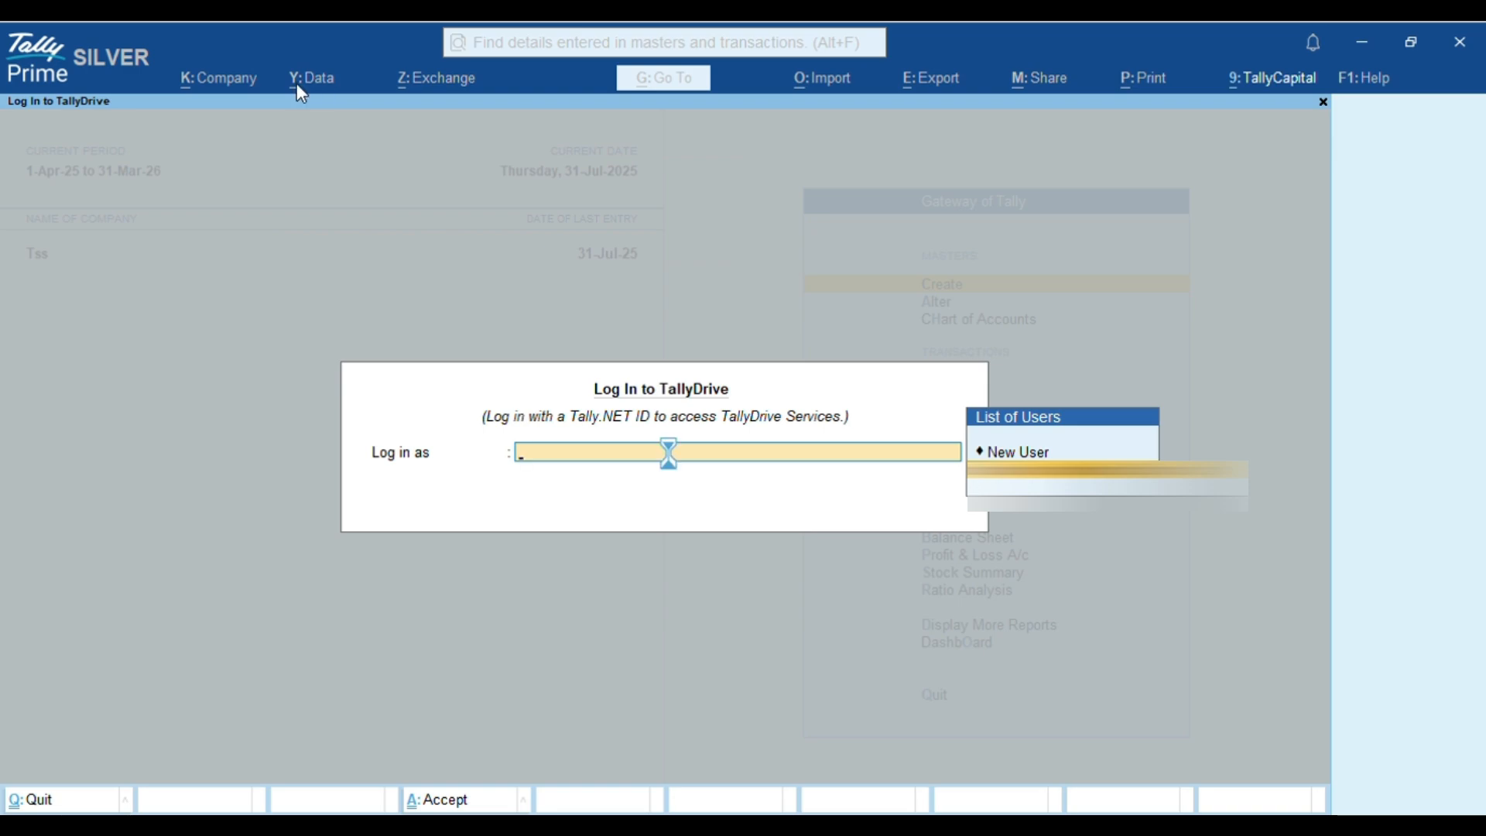
key("Return")
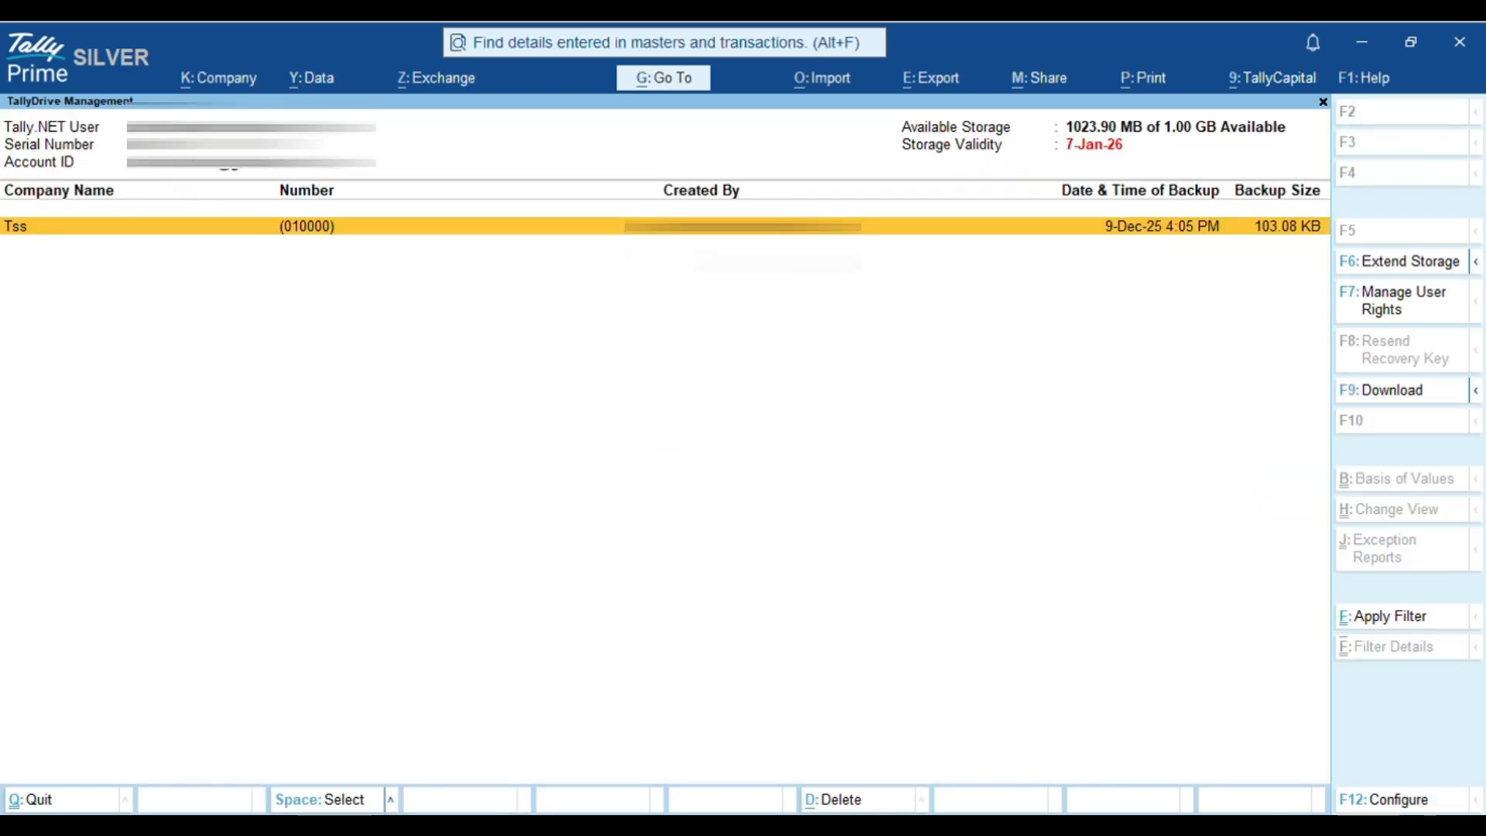
key("Escape")
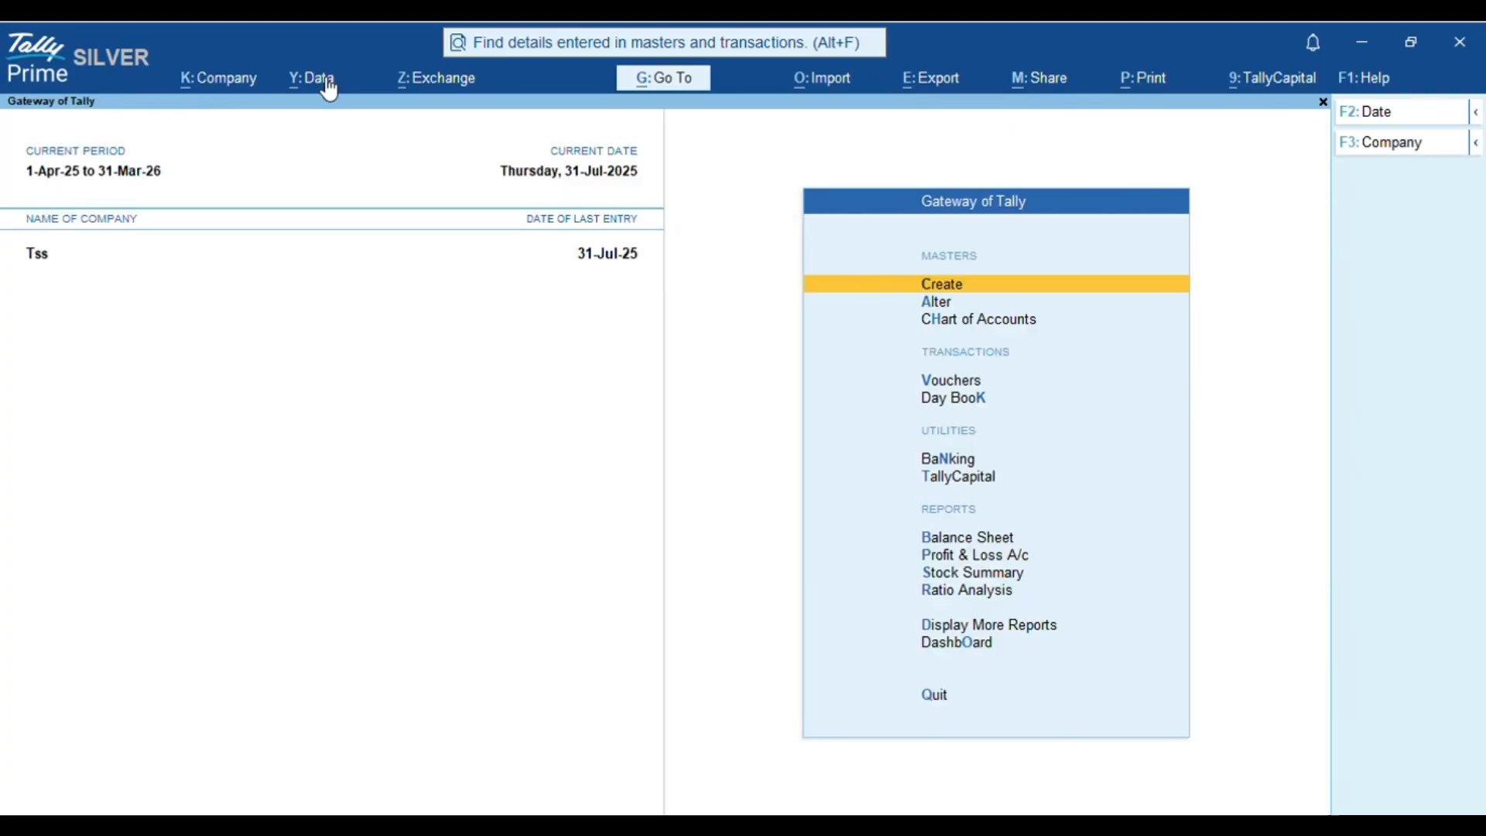
- Create a new backup schedule to TallyDrive and add company Tss (010000) to it
left_click(323, 85)
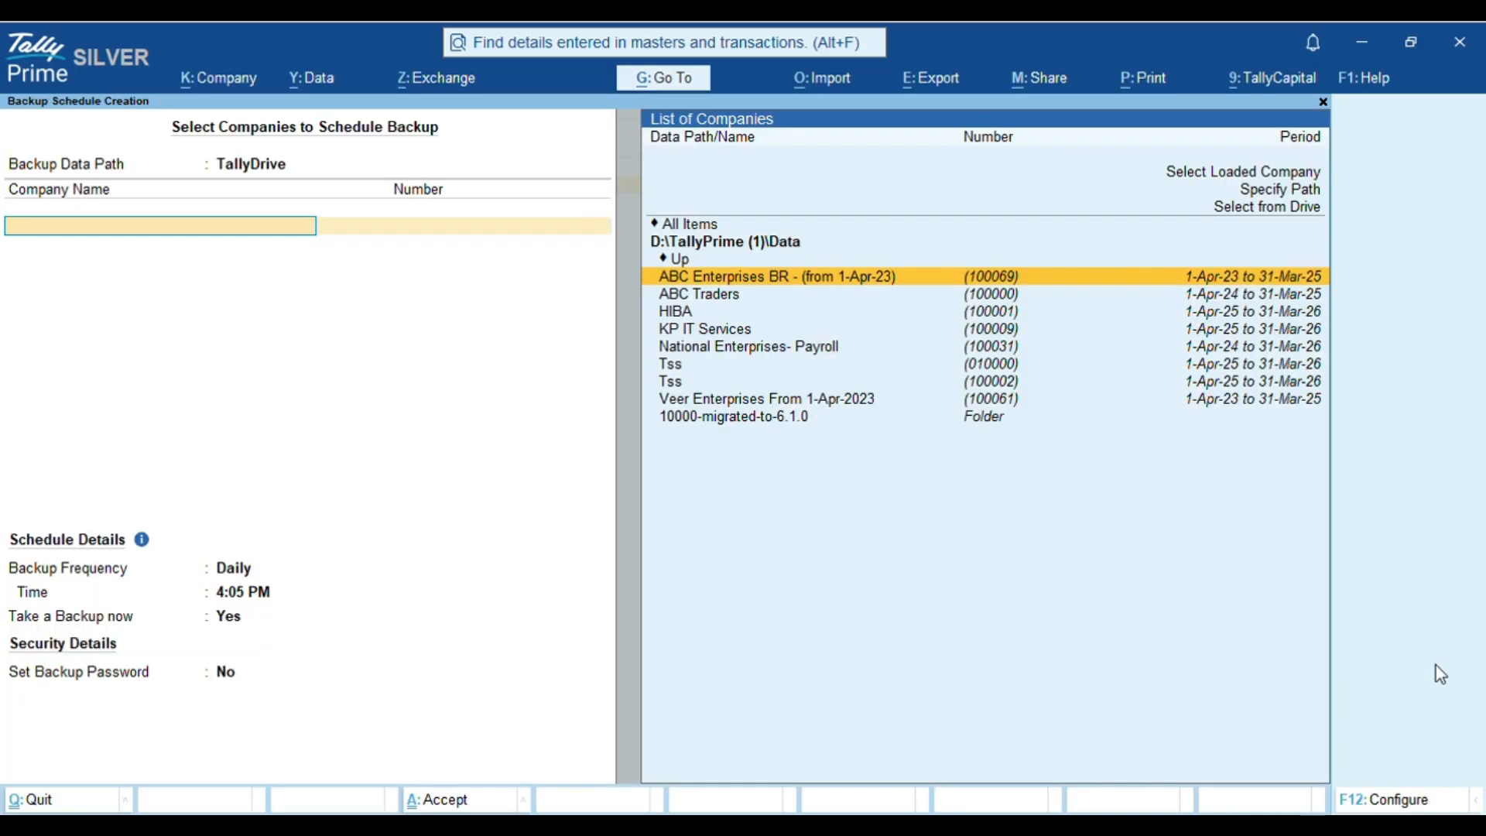
key("Down")
key("Down")
key("Down")
key("Down")
key("Down")
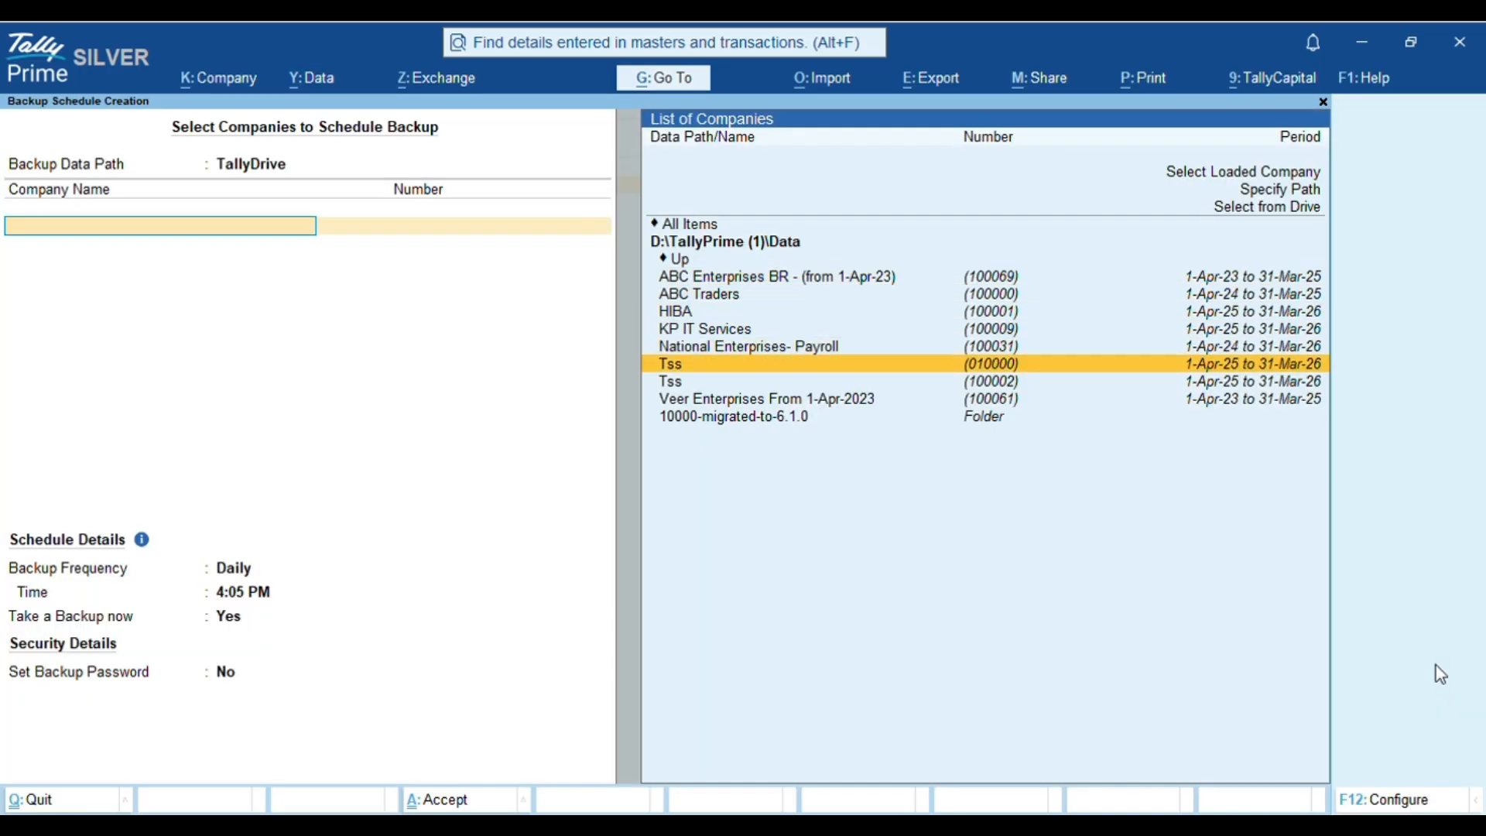
key("Return")
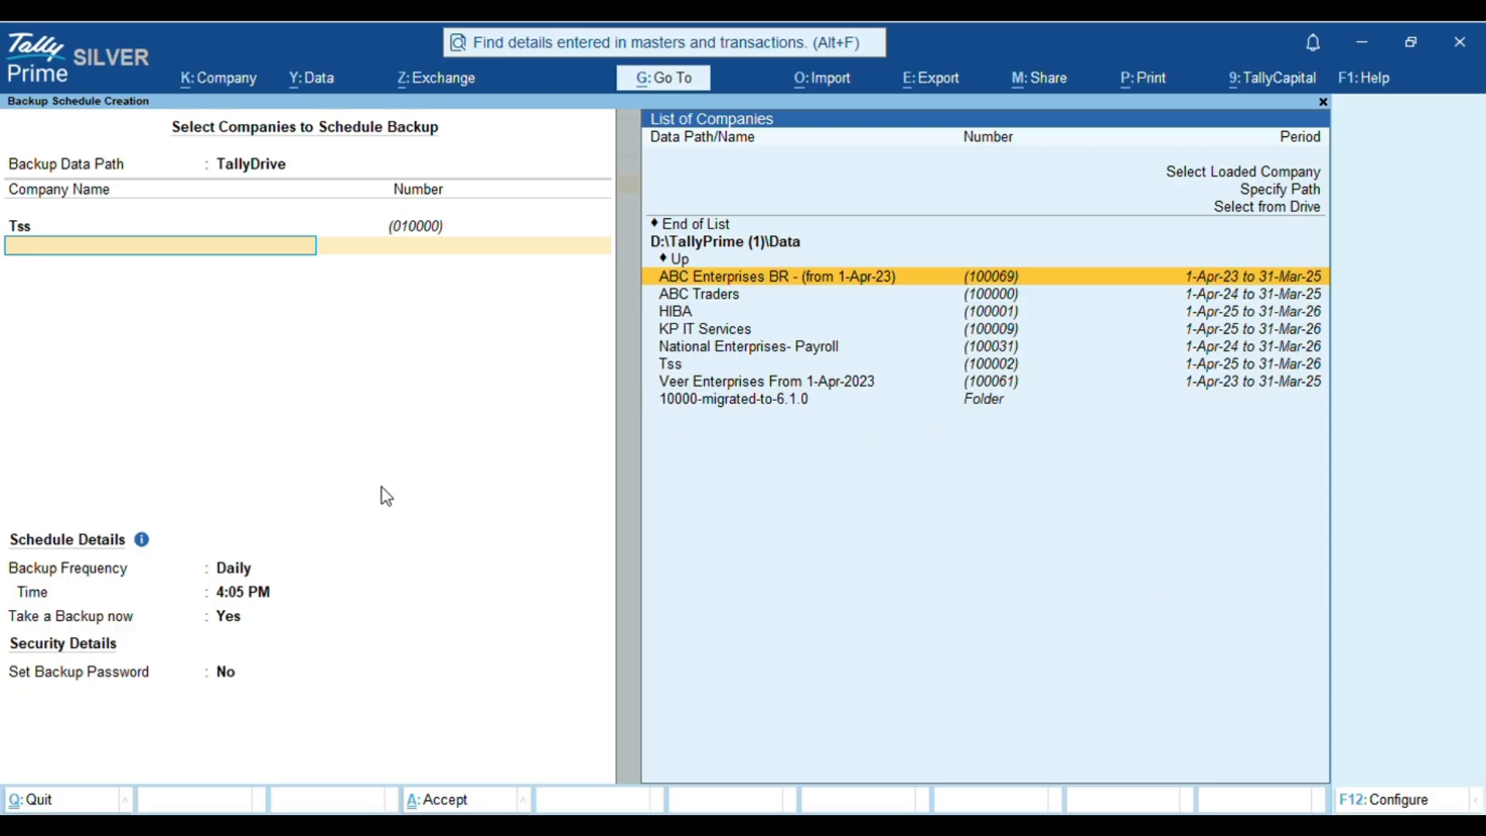
- Set Provide Method of Backup to Yes in the schedule configuration and end the company list after Tss
key("F12")
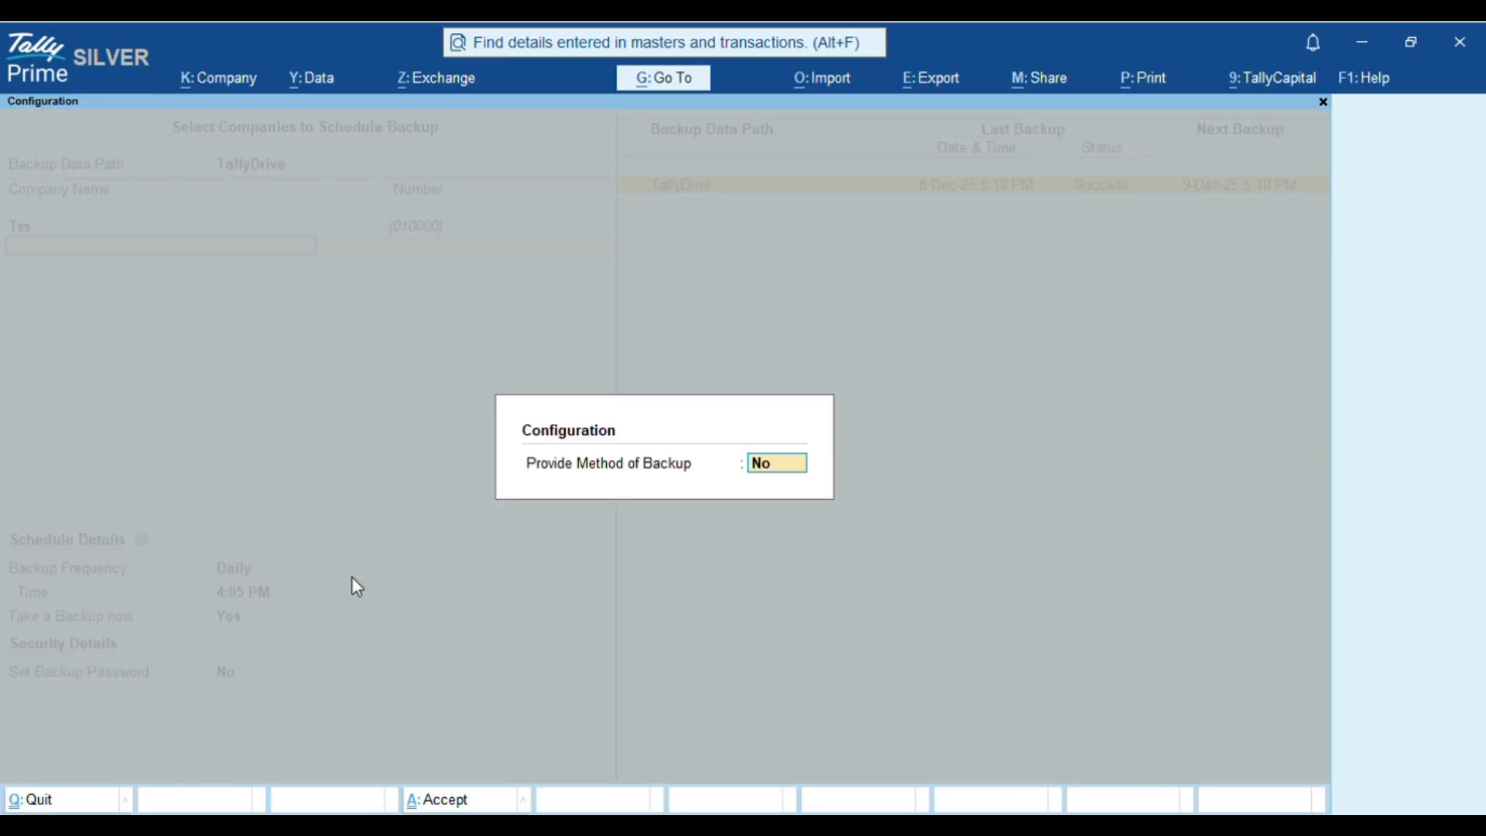
key("y")
key("Return")
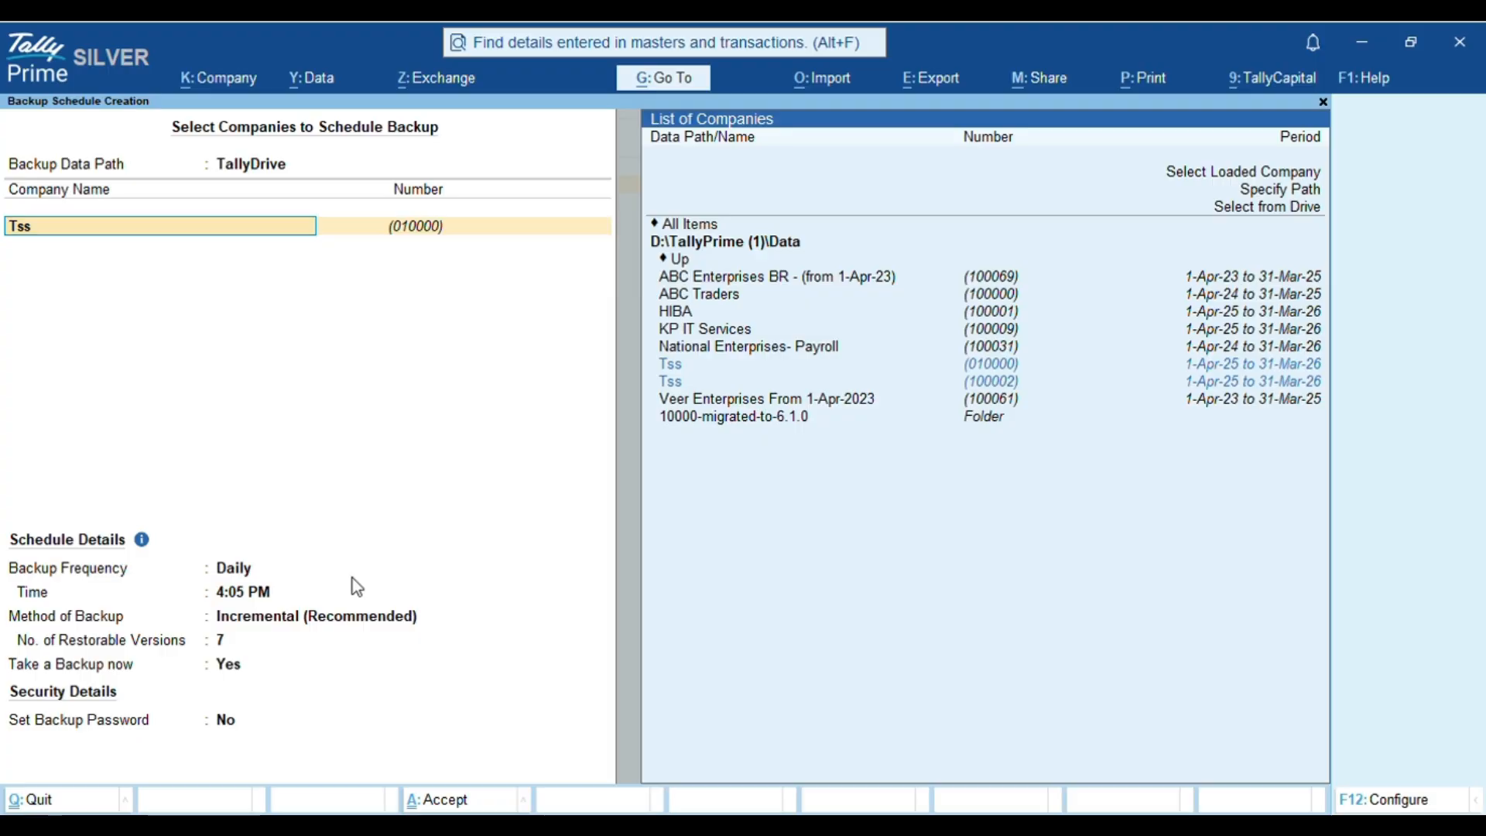
key("Return")
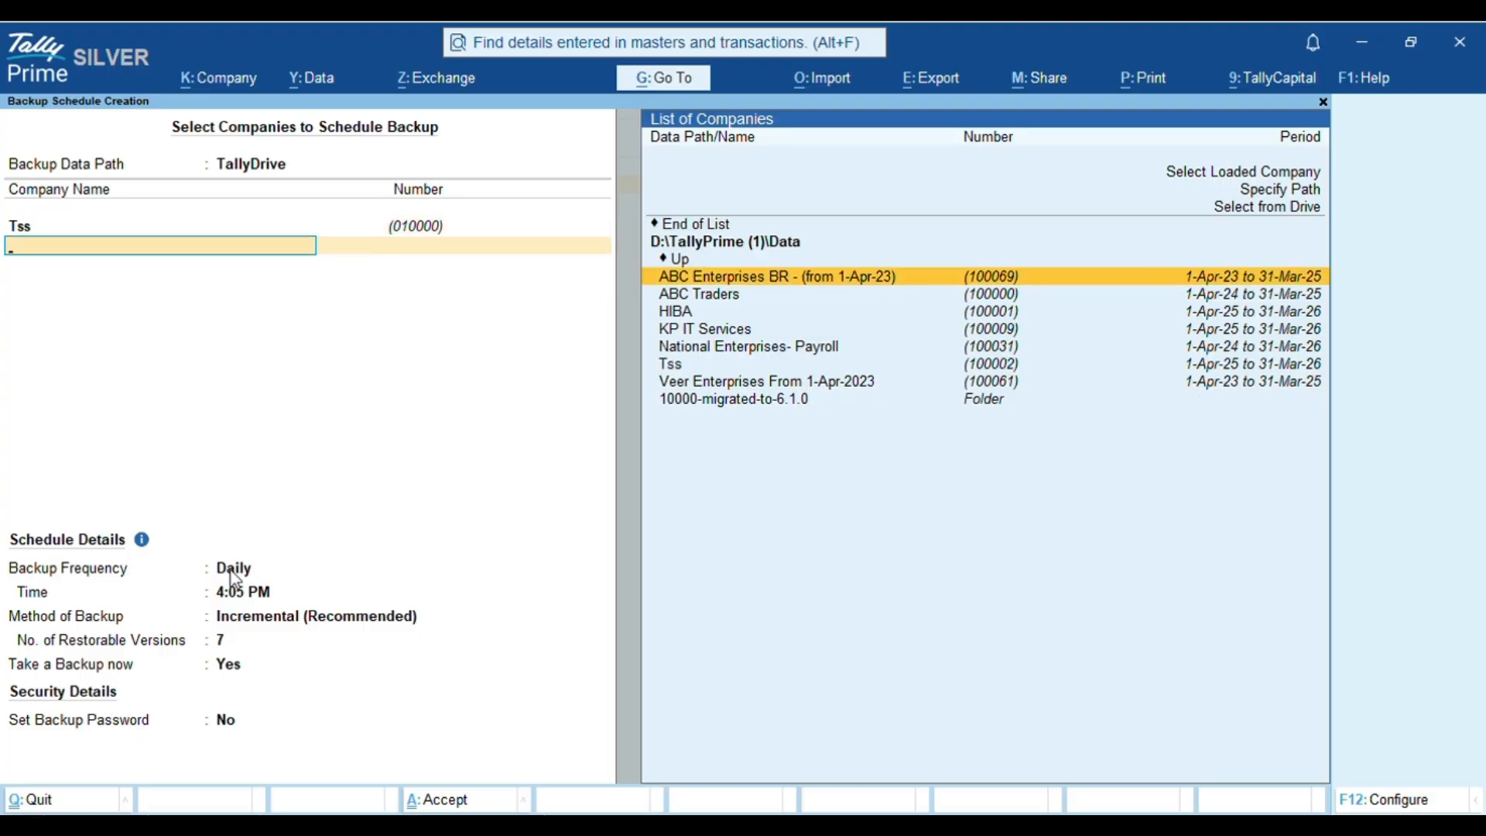
key("Up")
key("Up")
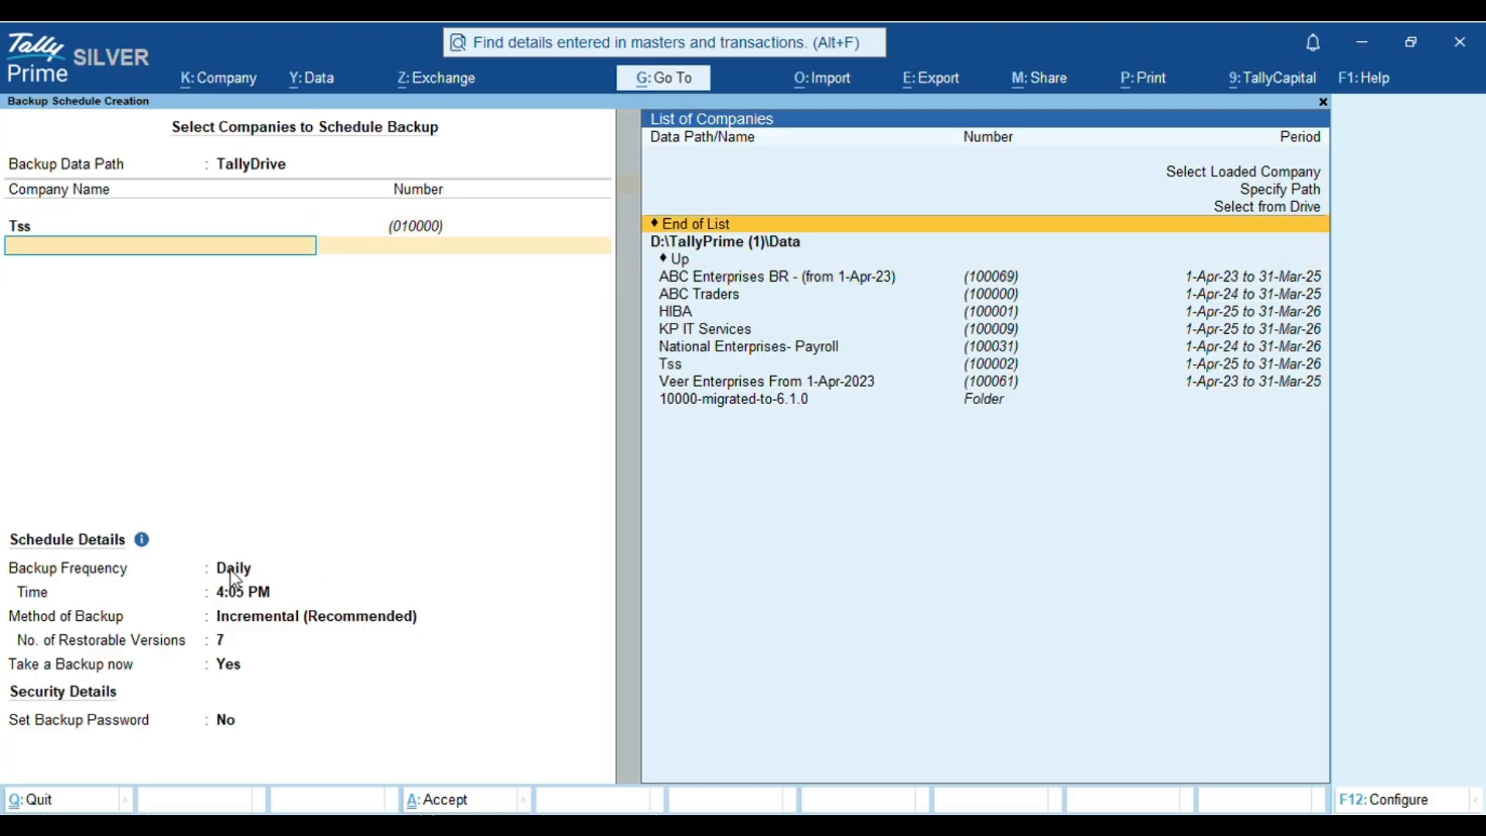
key("Return")
- Try the Weekly backup frequency with Multiple Days and cancel the day selection
left_click(232, 571)
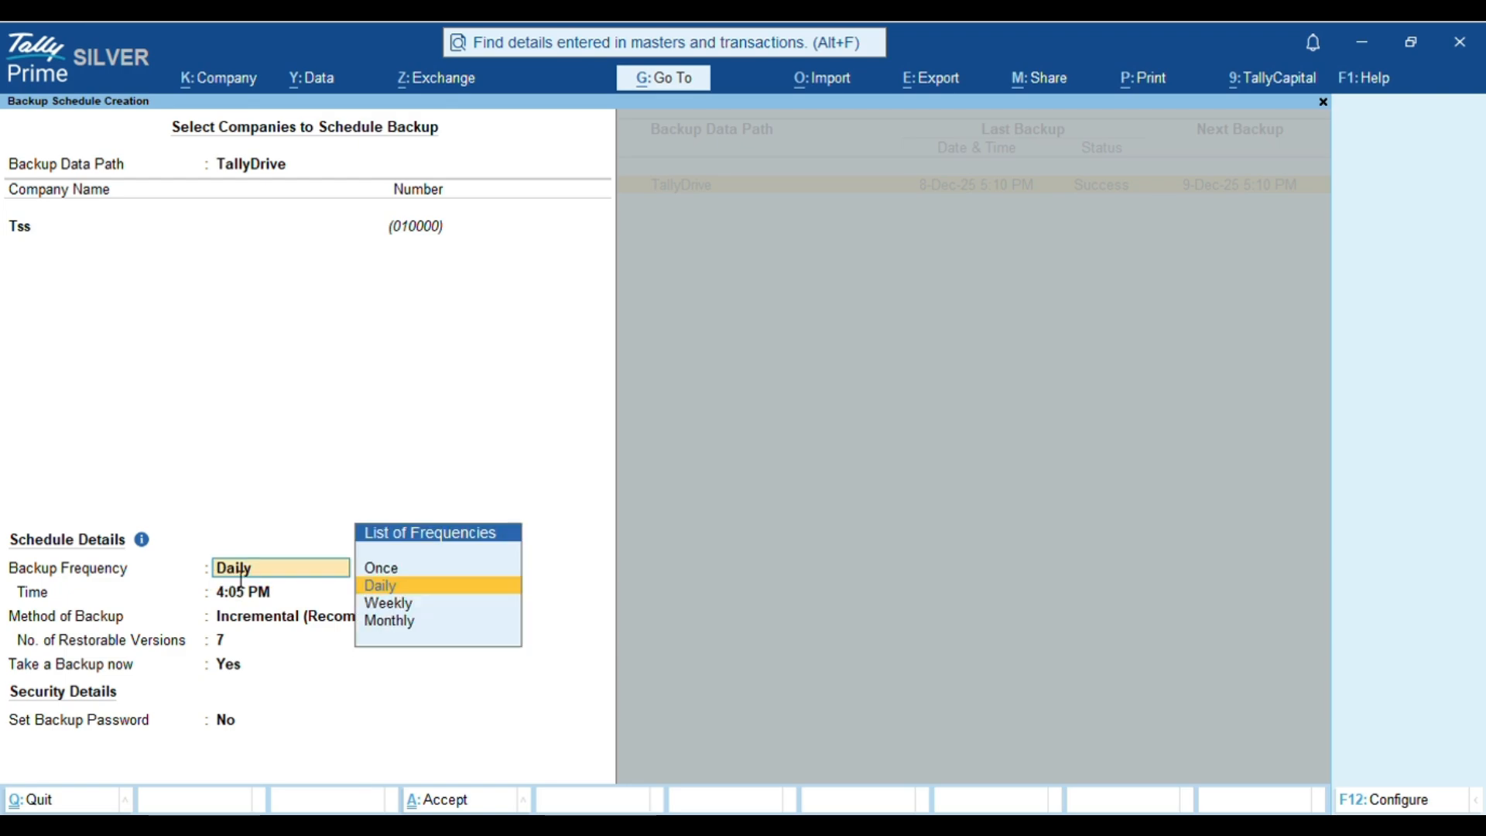
key("Up")
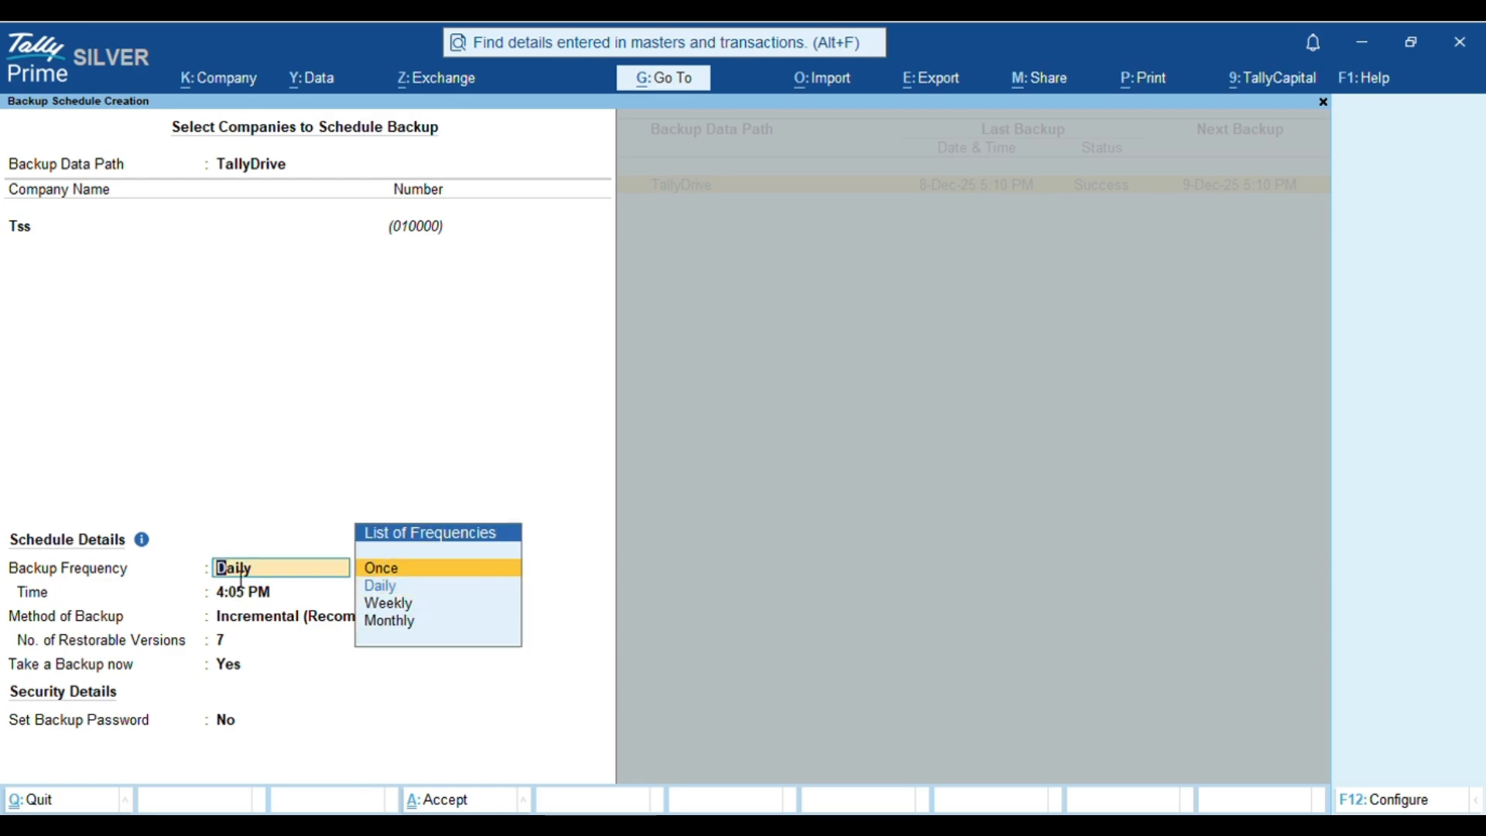
key("Down")
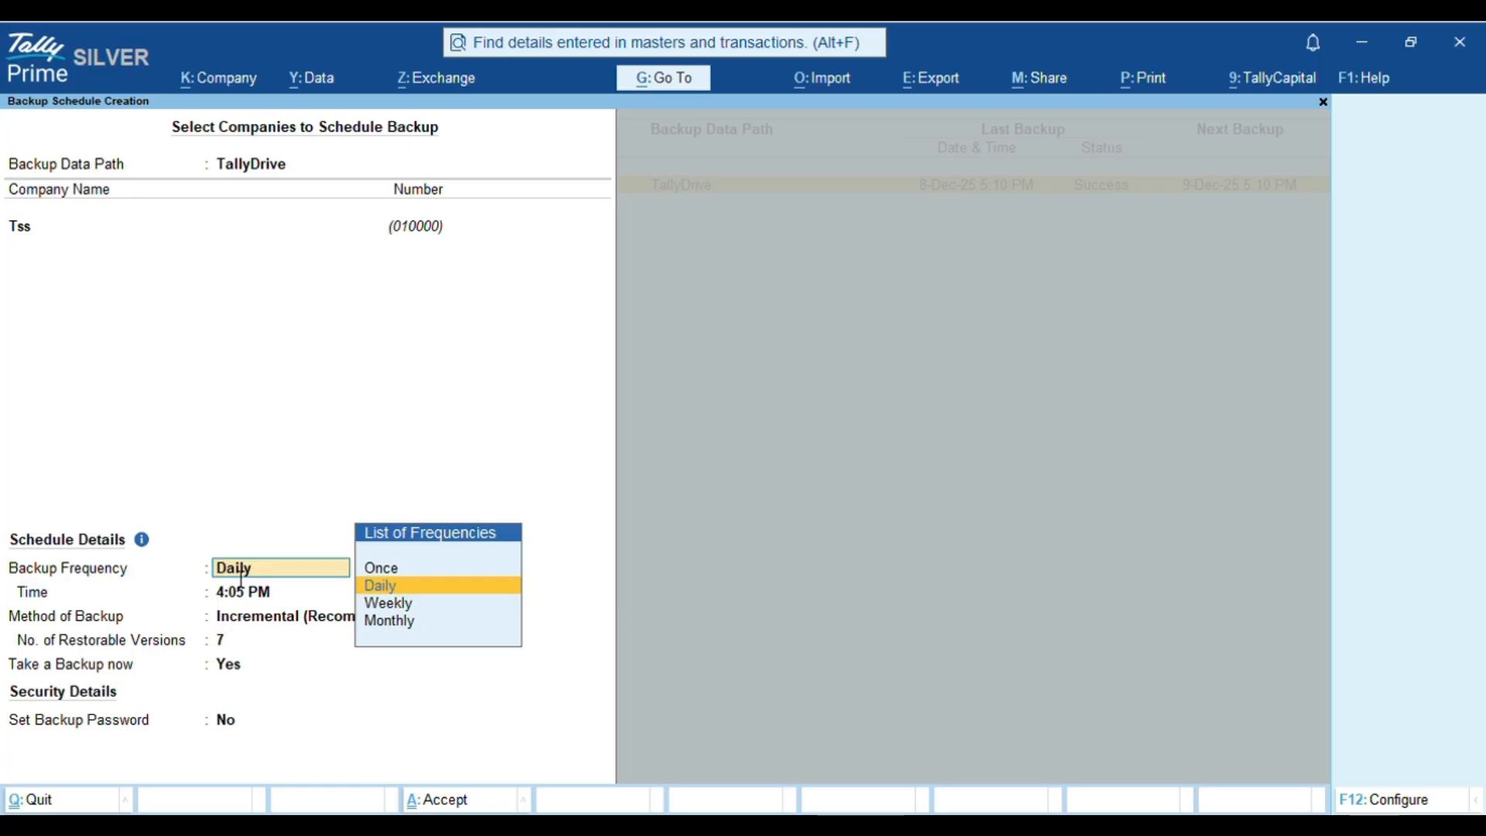
key("Down")
key("Return")
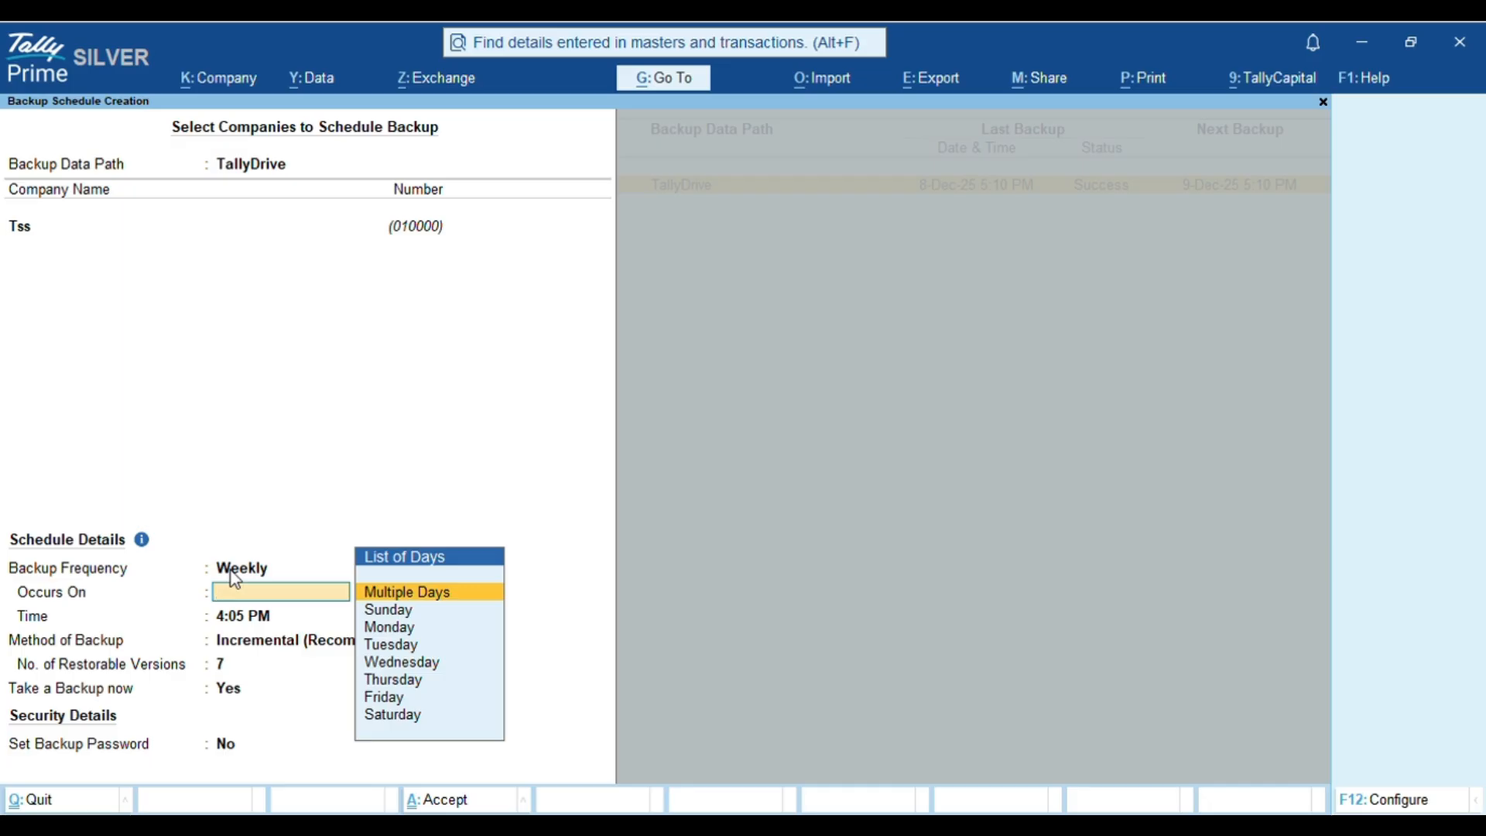
key("Return")
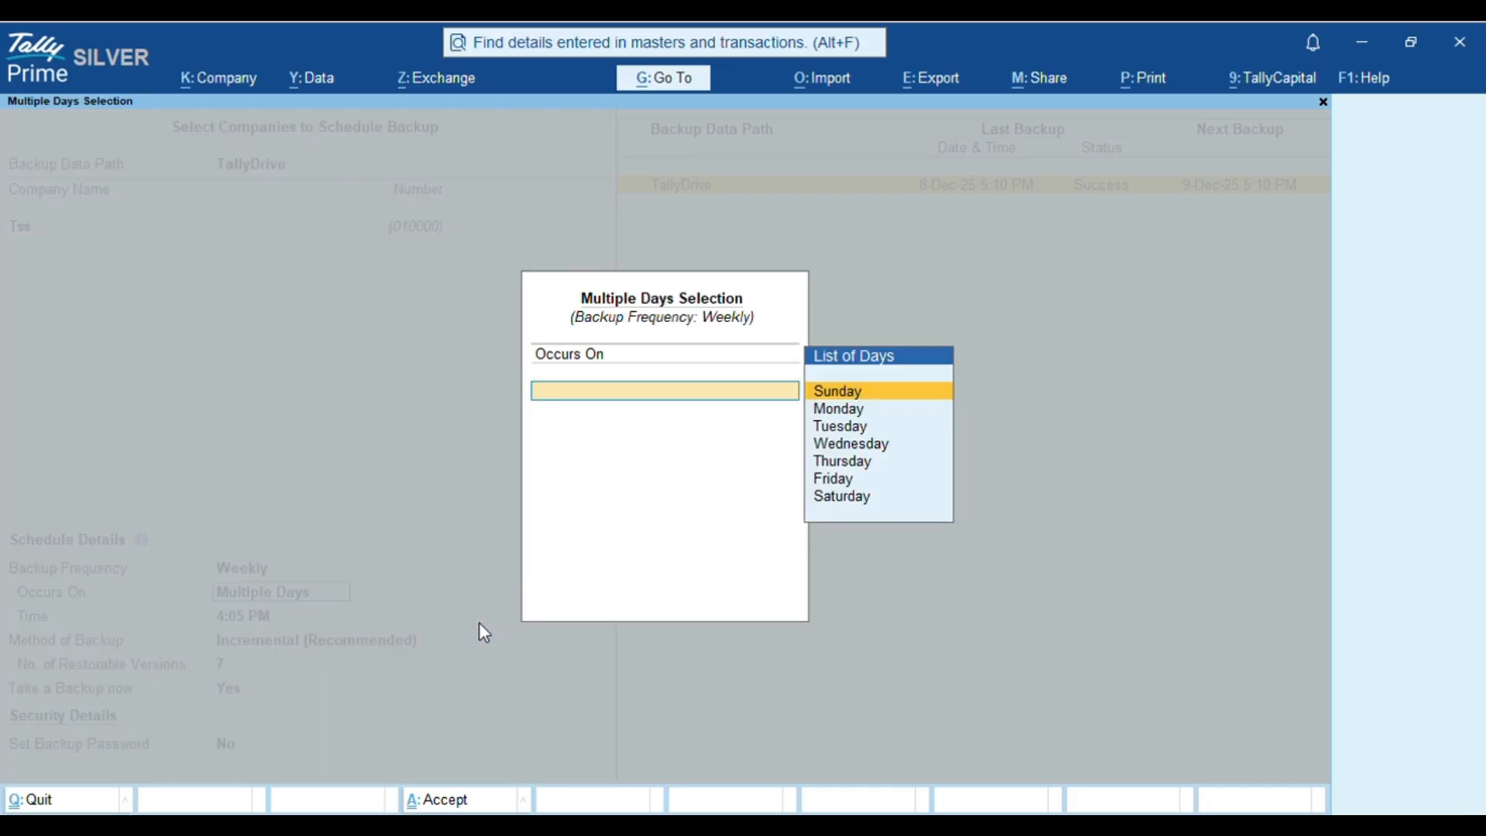
key("Escape")
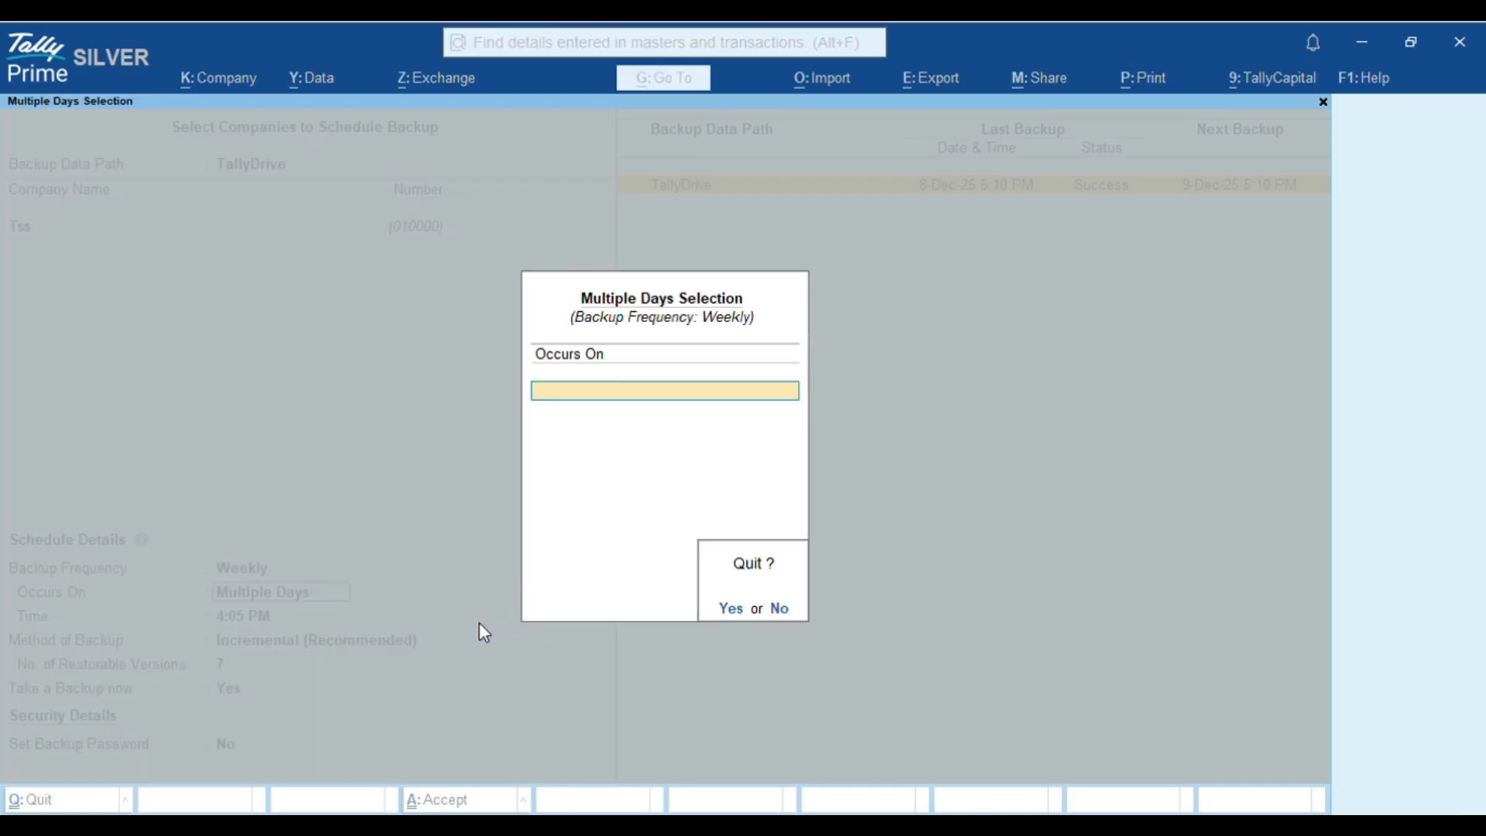
key("Return")
key("BackSpace")
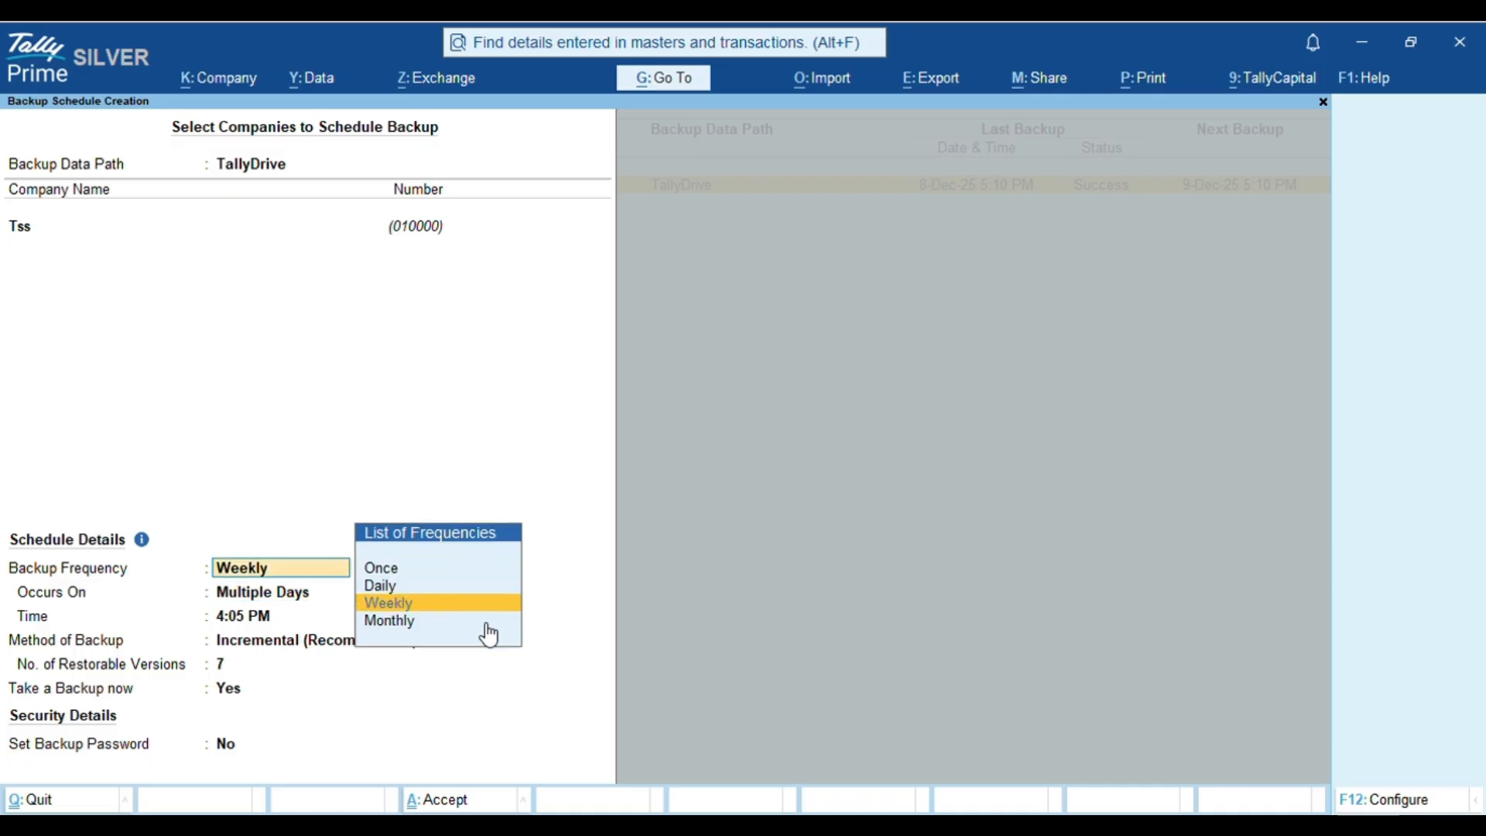
- Try the Monthly backup frequency with Multiple Dates and cancel the date selection
left_click(488, 623)
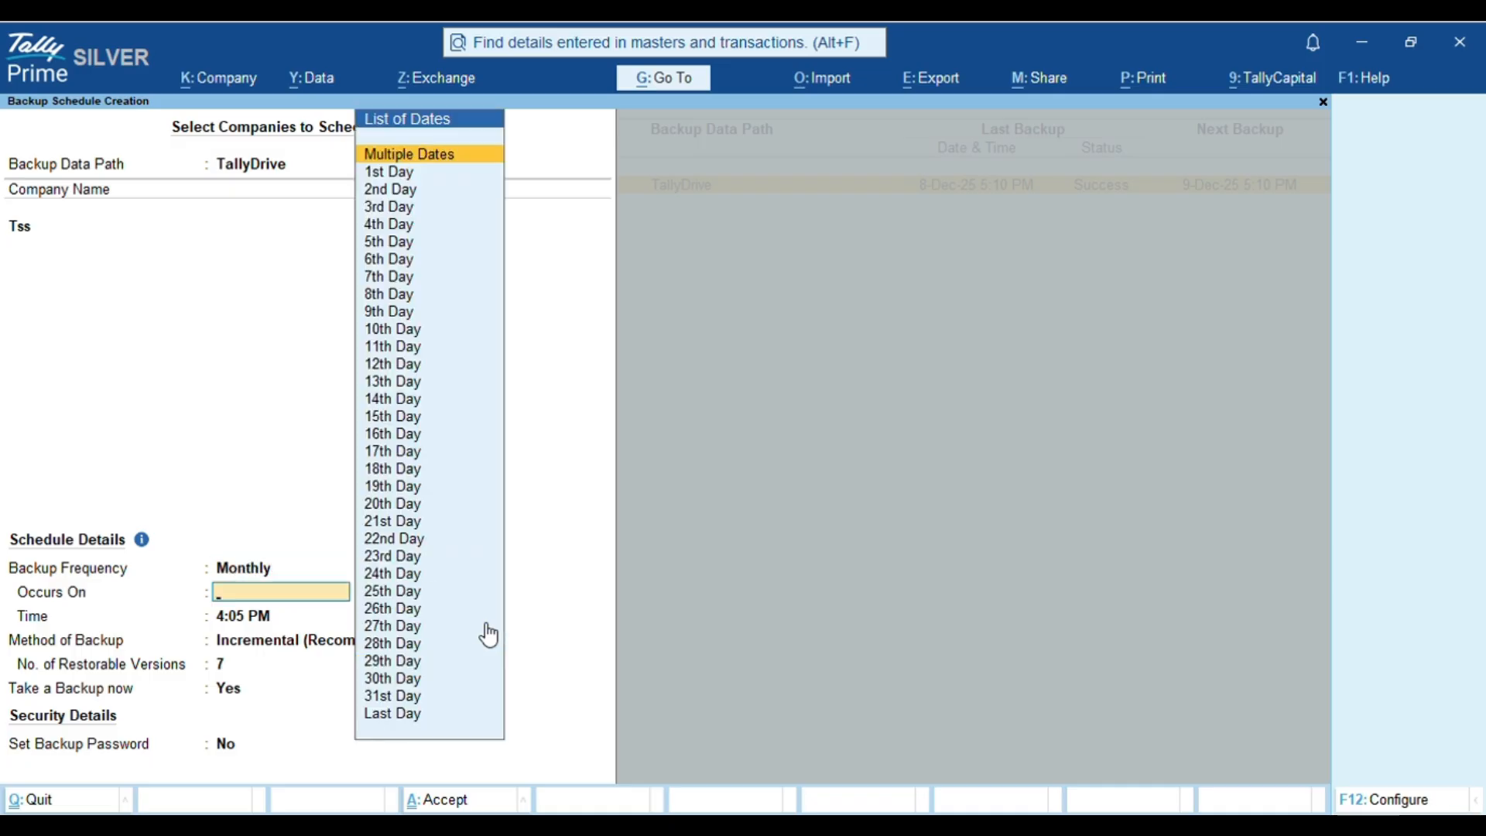
key("Return")
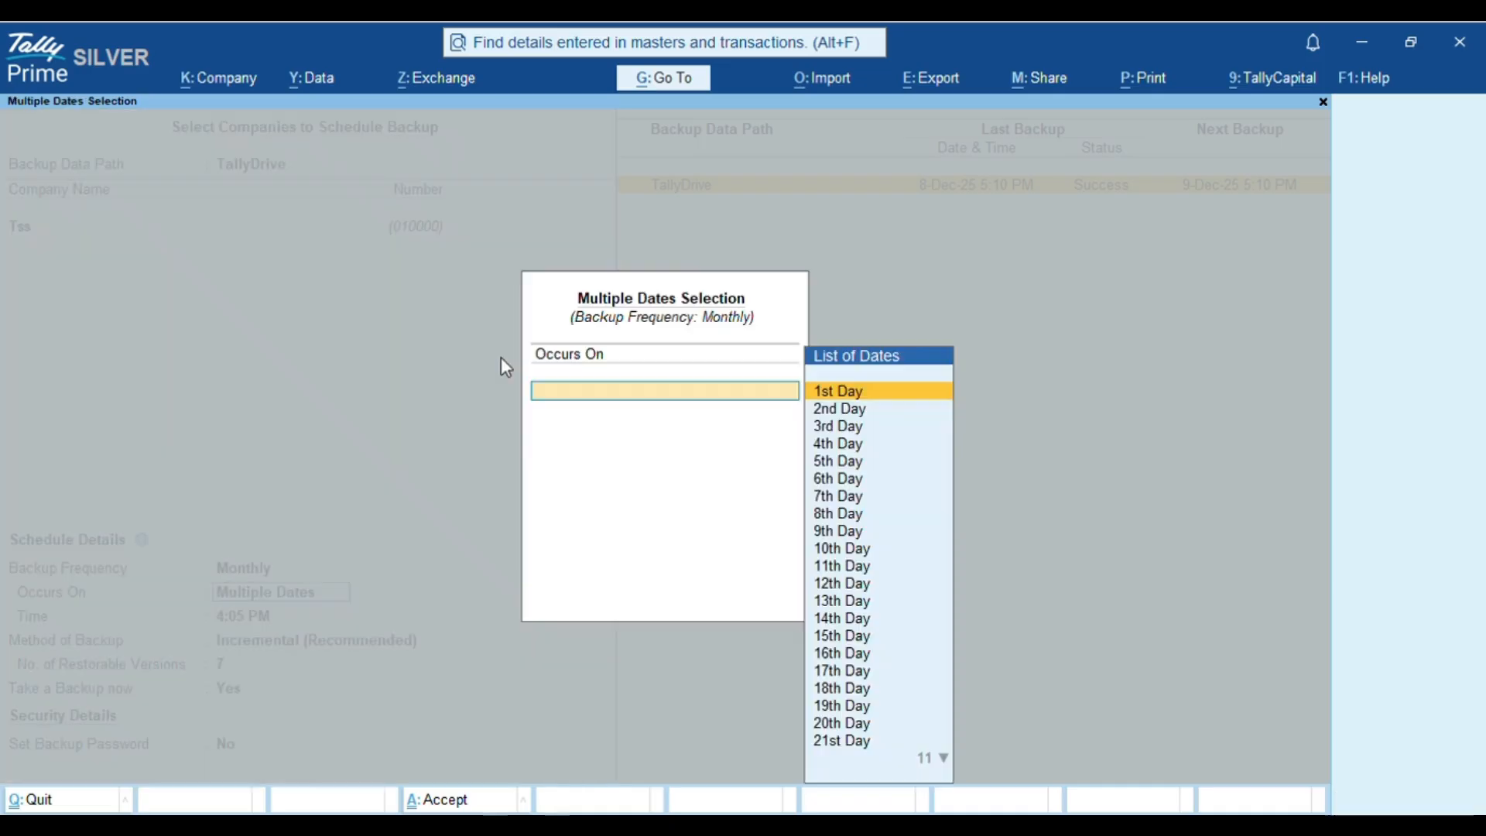
key("Escape")
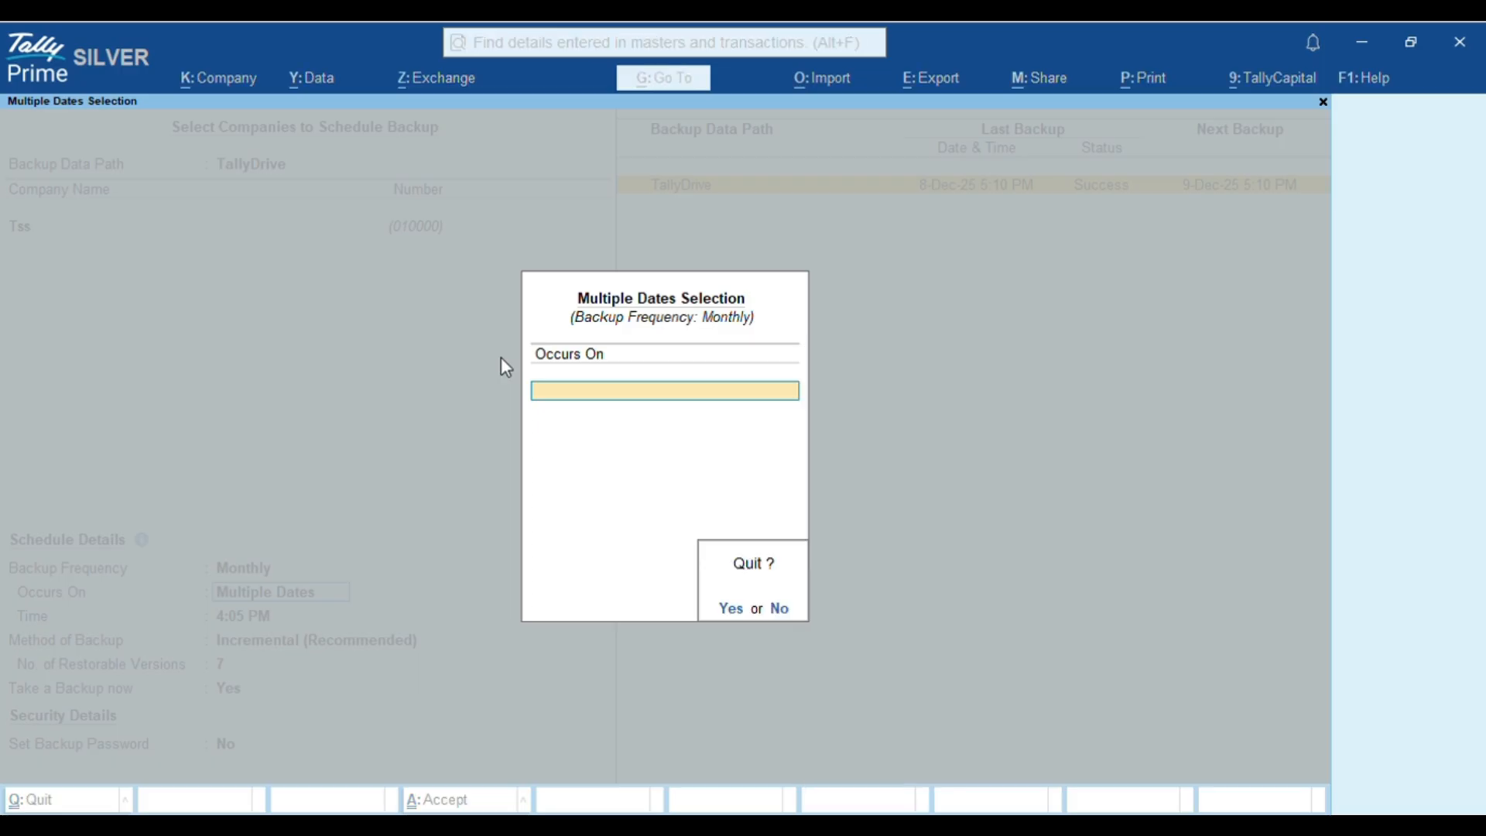
key("y")
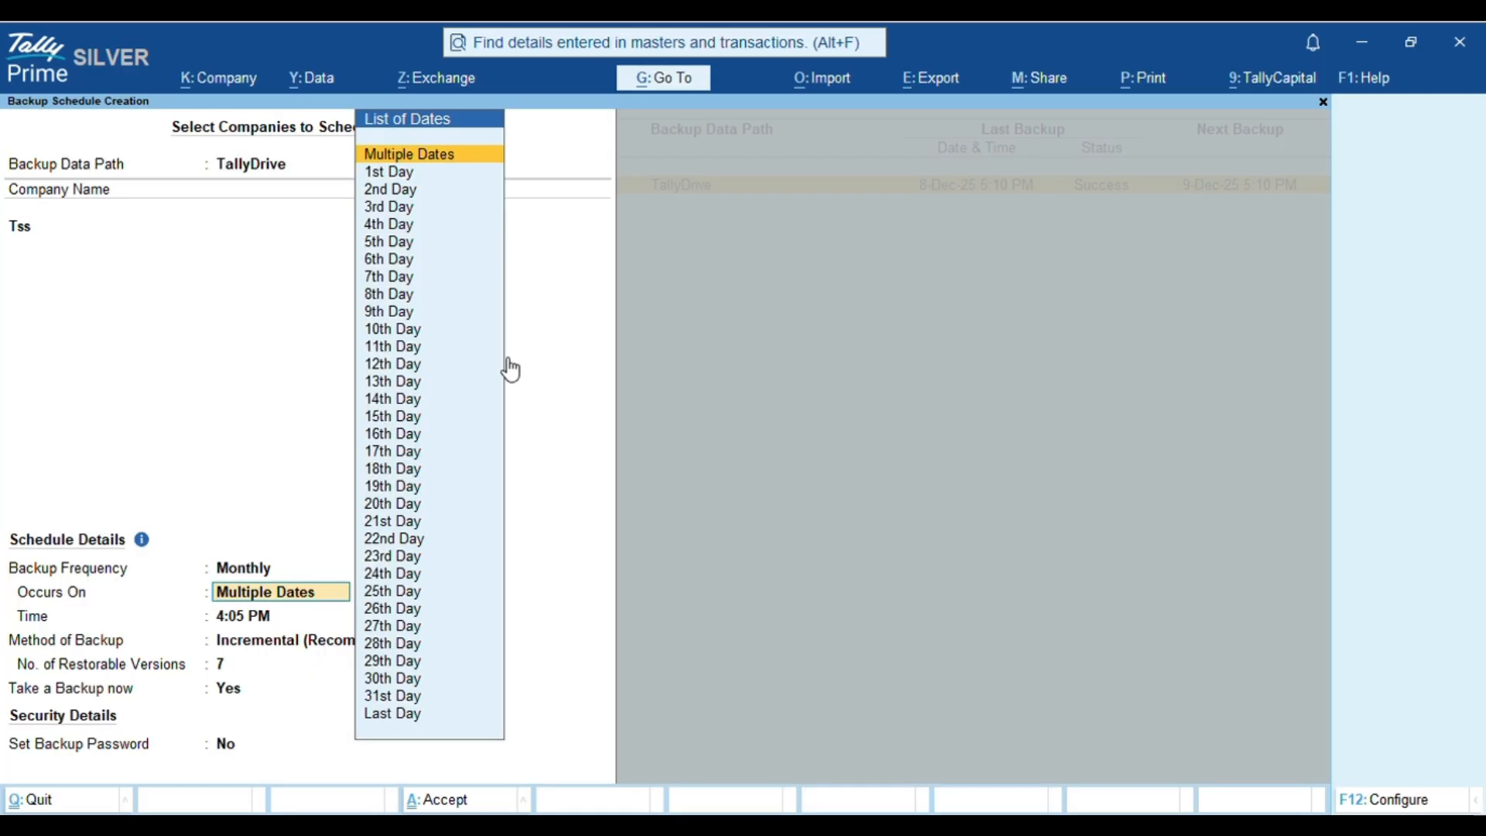
- Set the backup frequency to Daily and the backup time to 4:09 PM
key("shift+Tab")
key("Up")
key("Up")
key("Return")
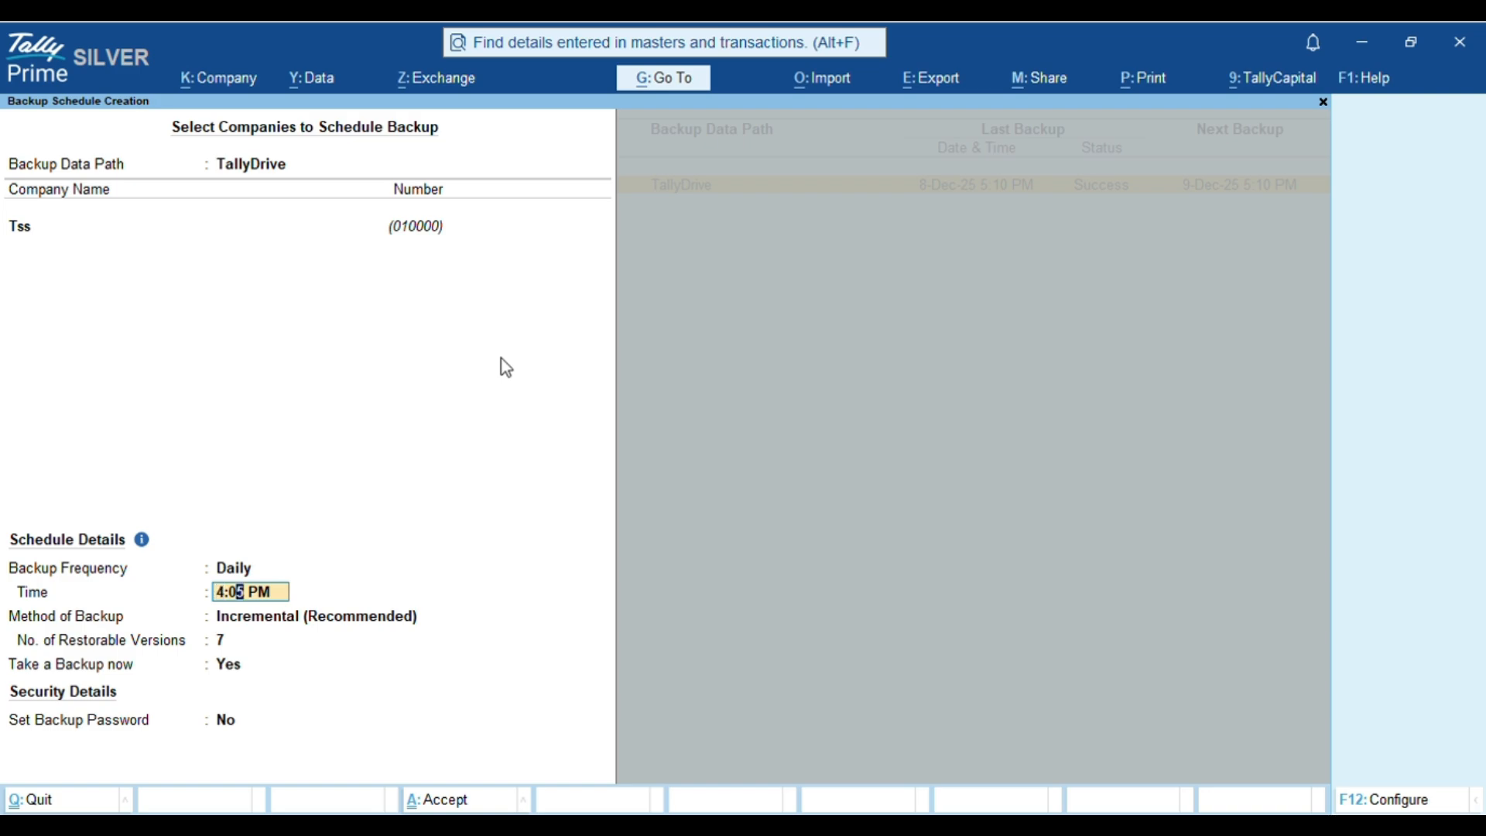
key("BackSpace")
type("9")
key("Return")
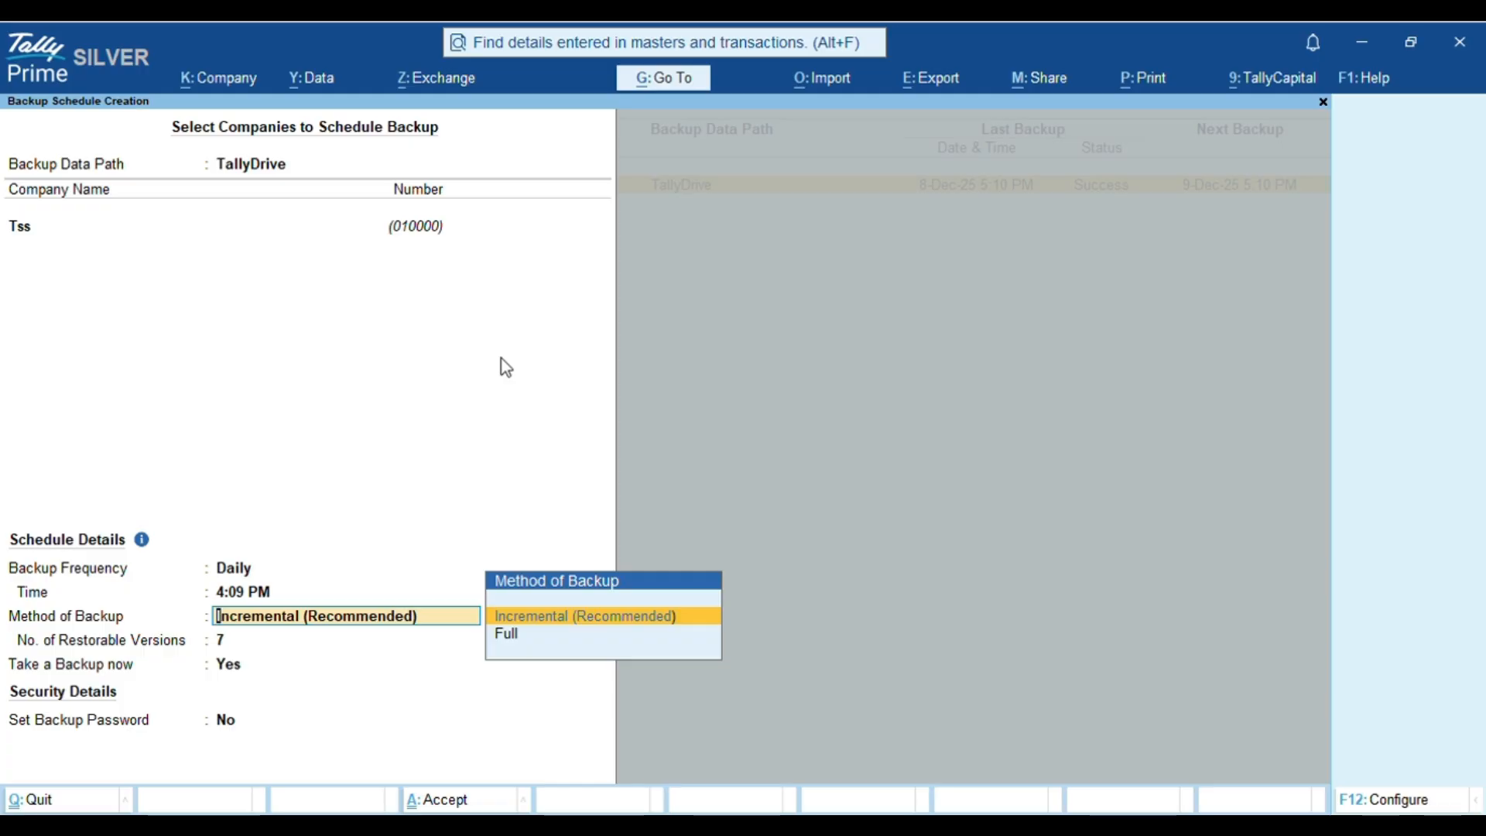
- Use the Incremental (Recommended) backup method with 7 restorable versions and Take a Backup now set to No
key("Down")
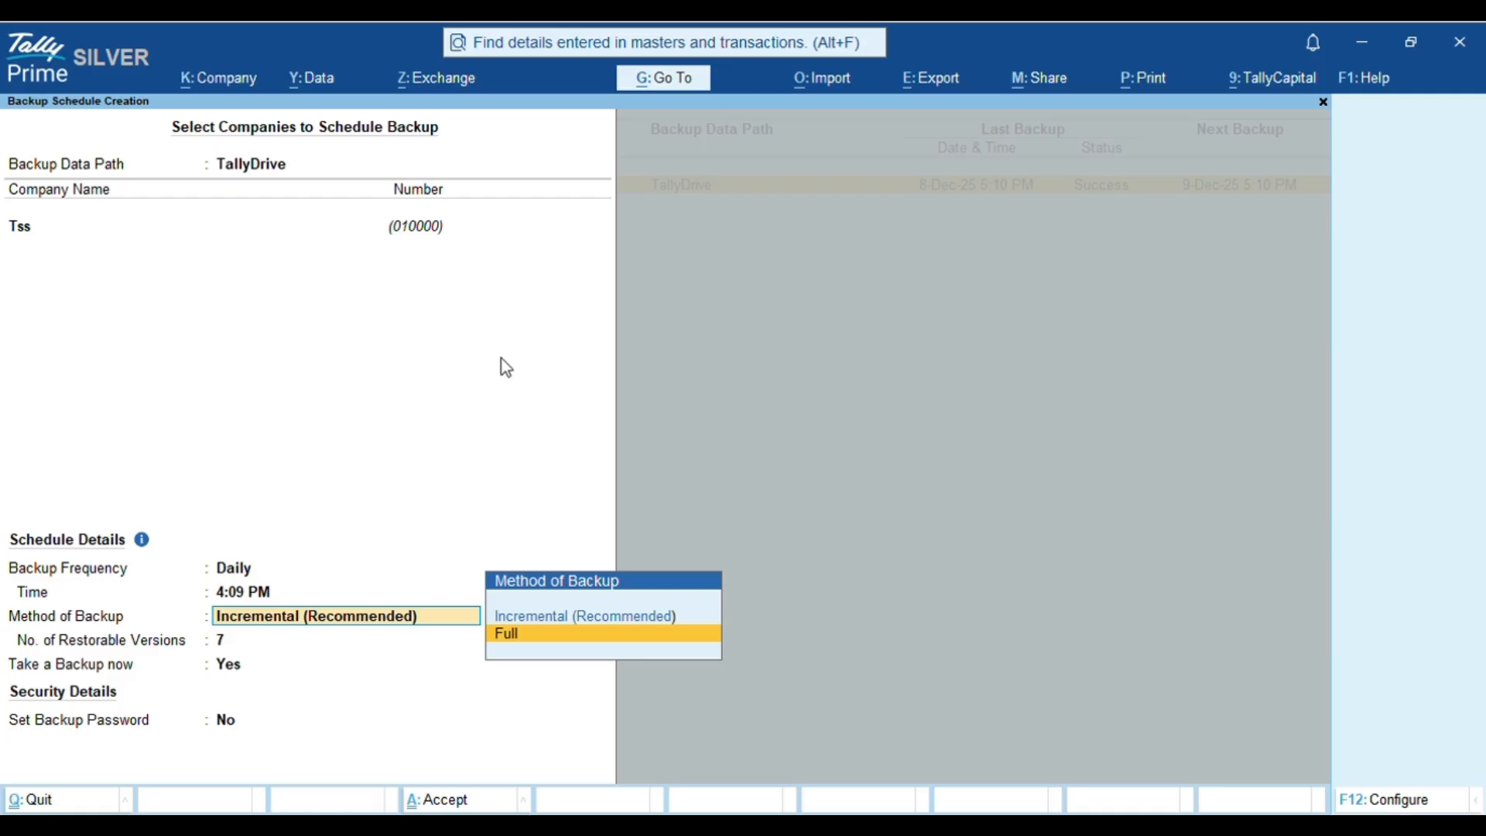
key("Up")
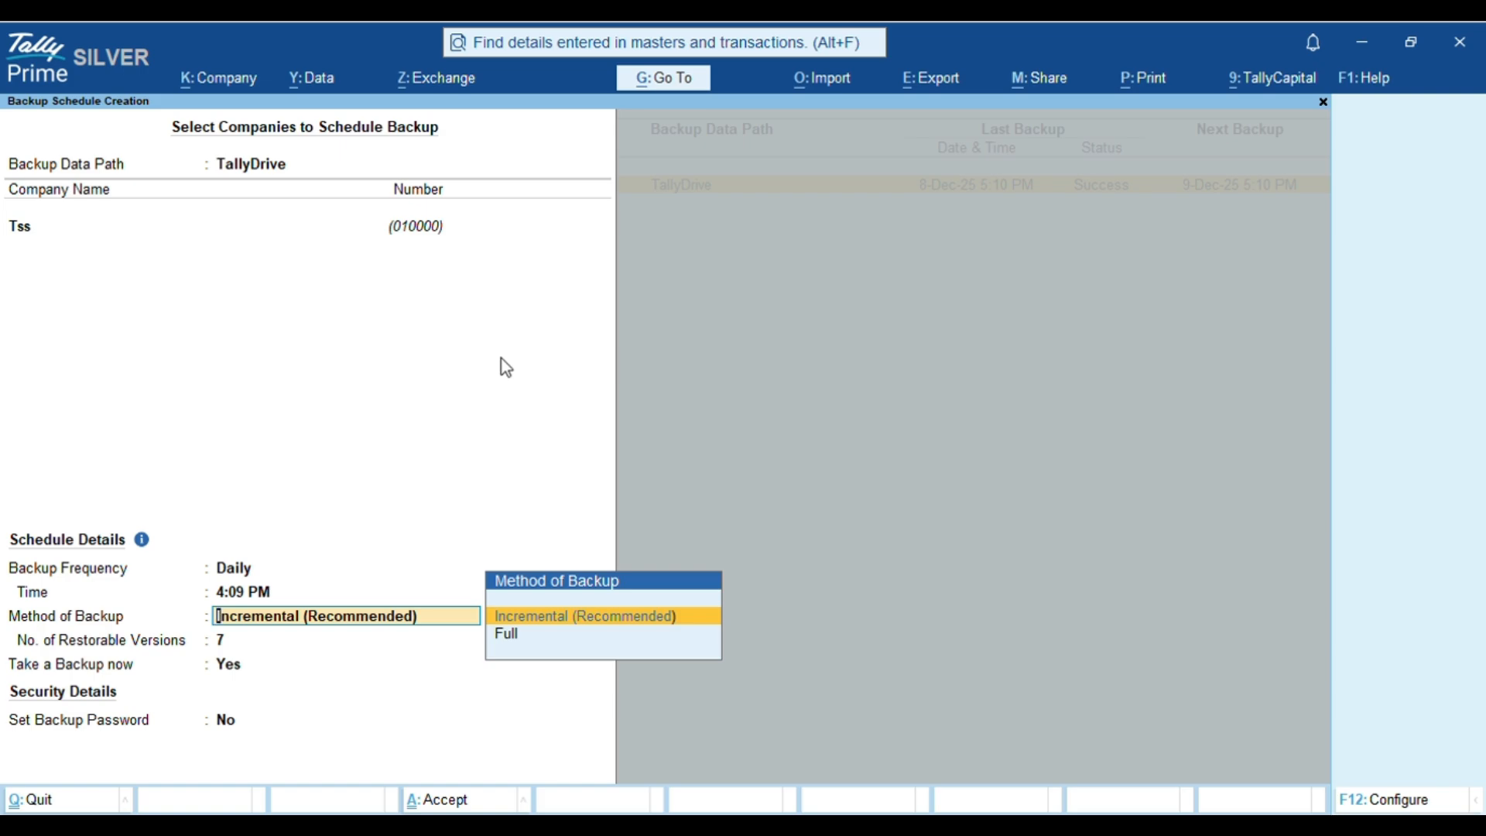
key("Return")
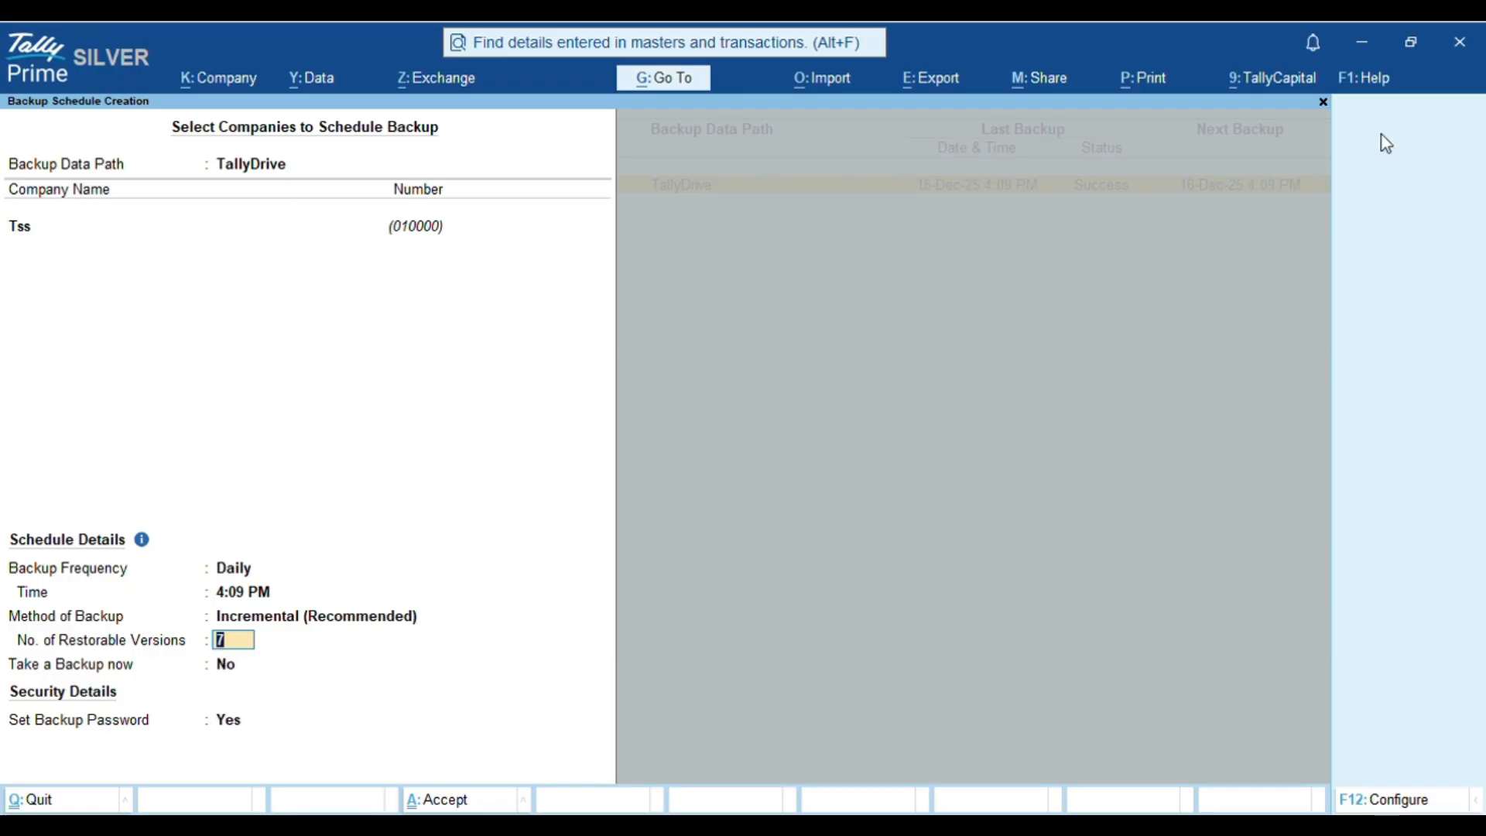
key("Return")
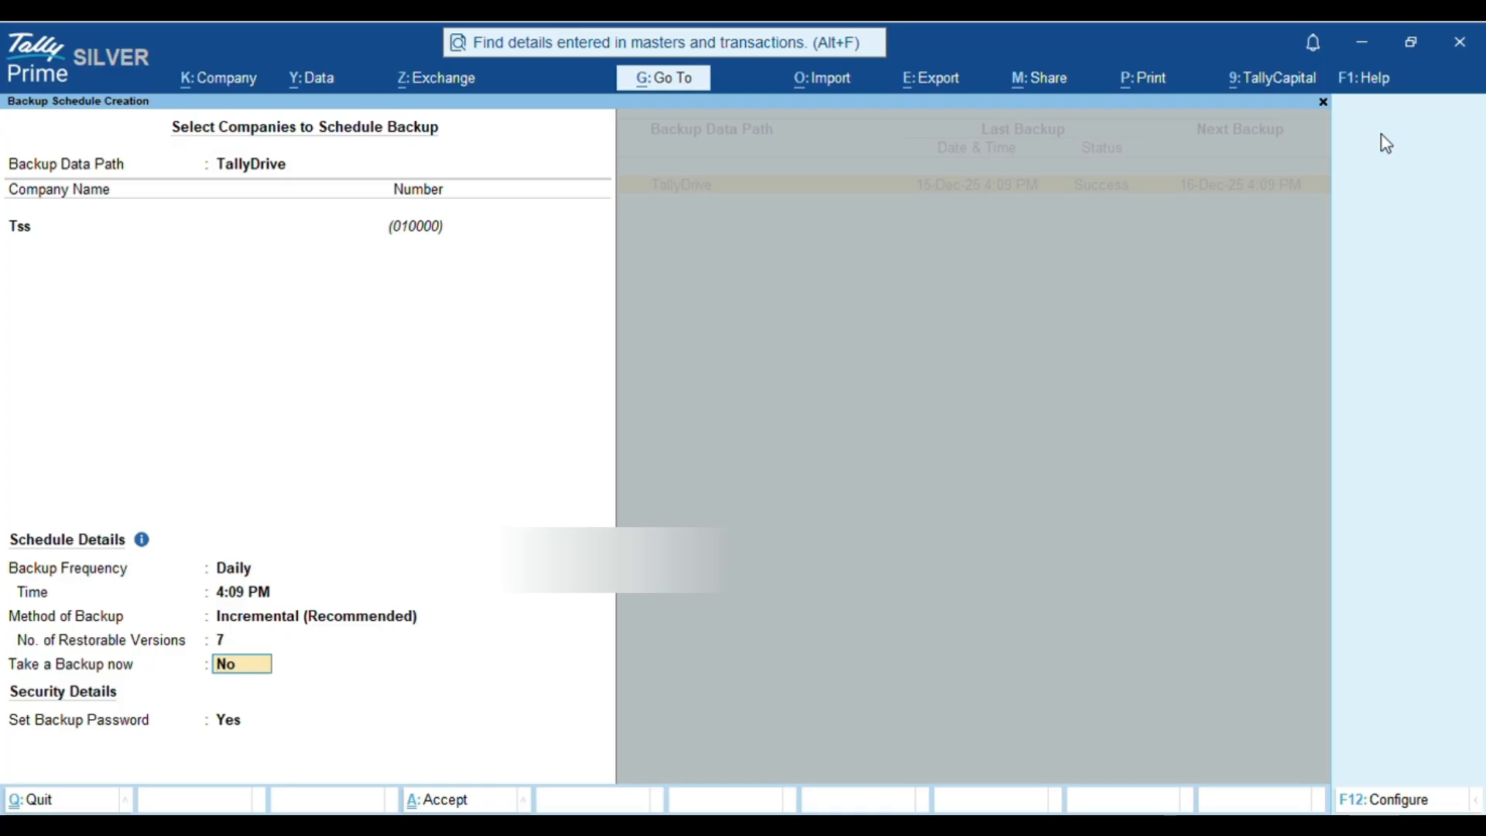
key("Return")
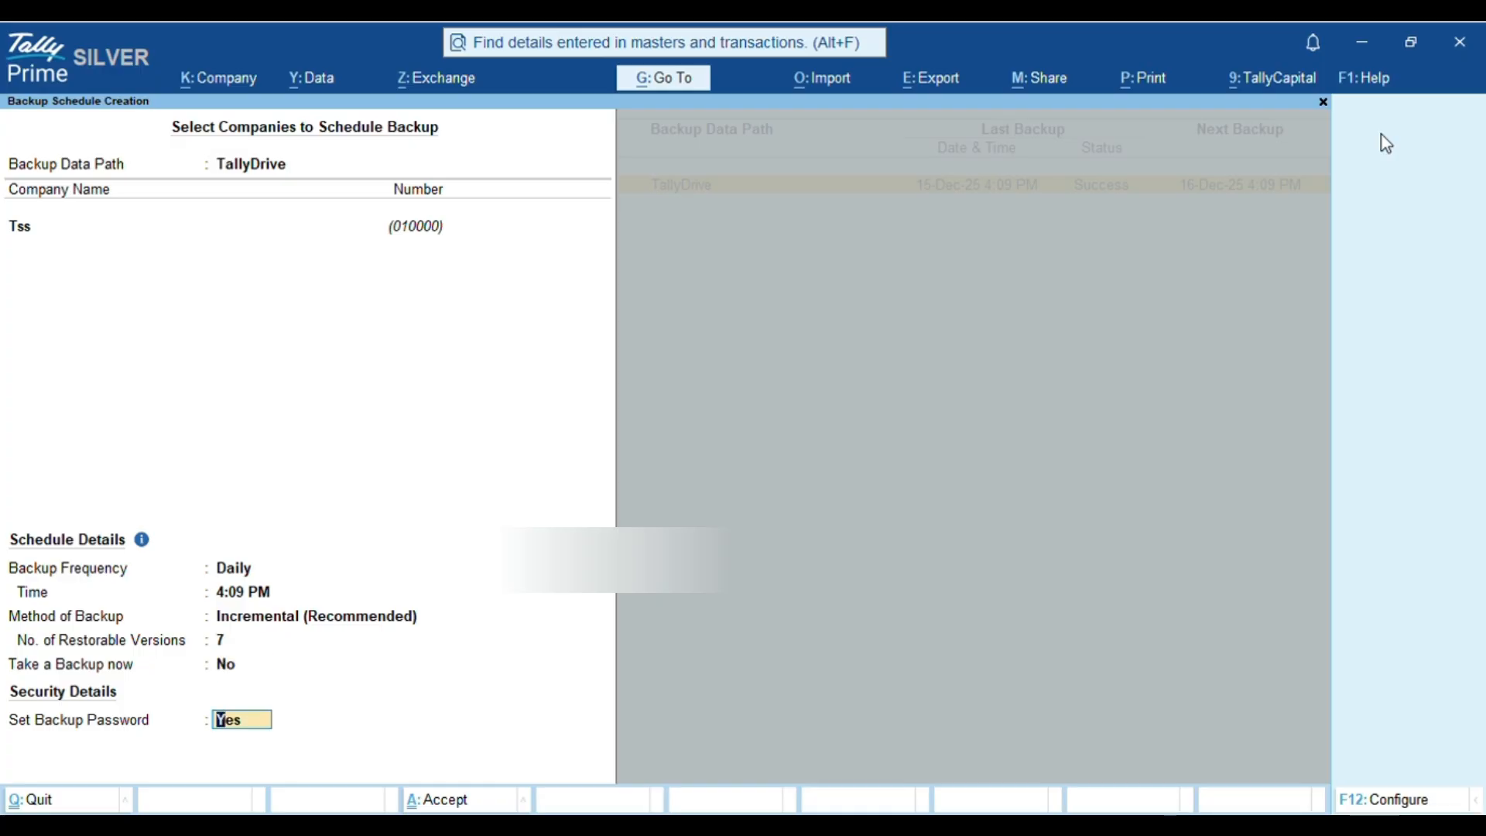
- Accept Yes for Set Backup Password, then enter and confirm the backup password
key("Return")
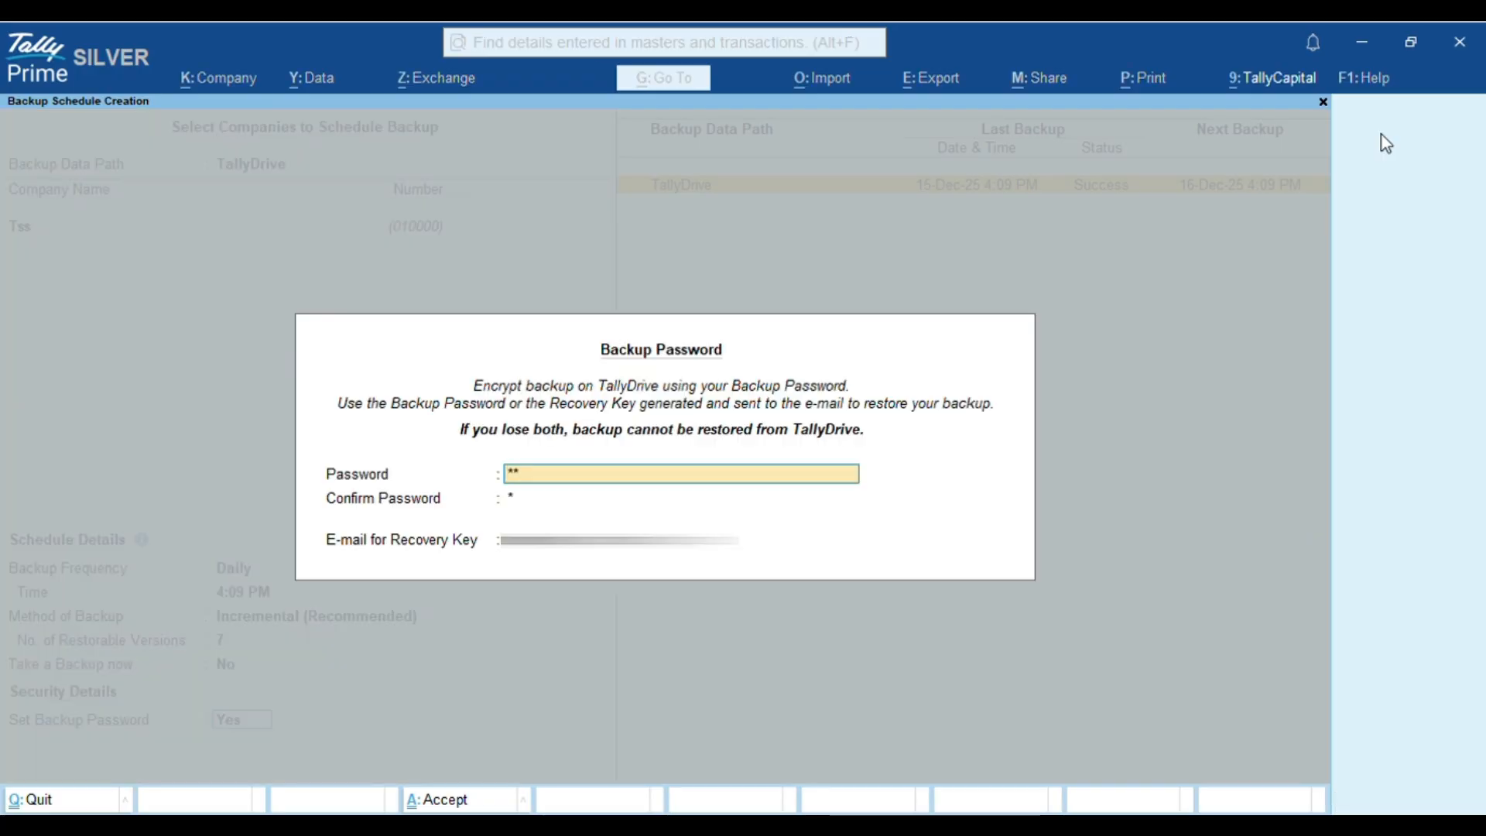
type("*****")
key("Return")
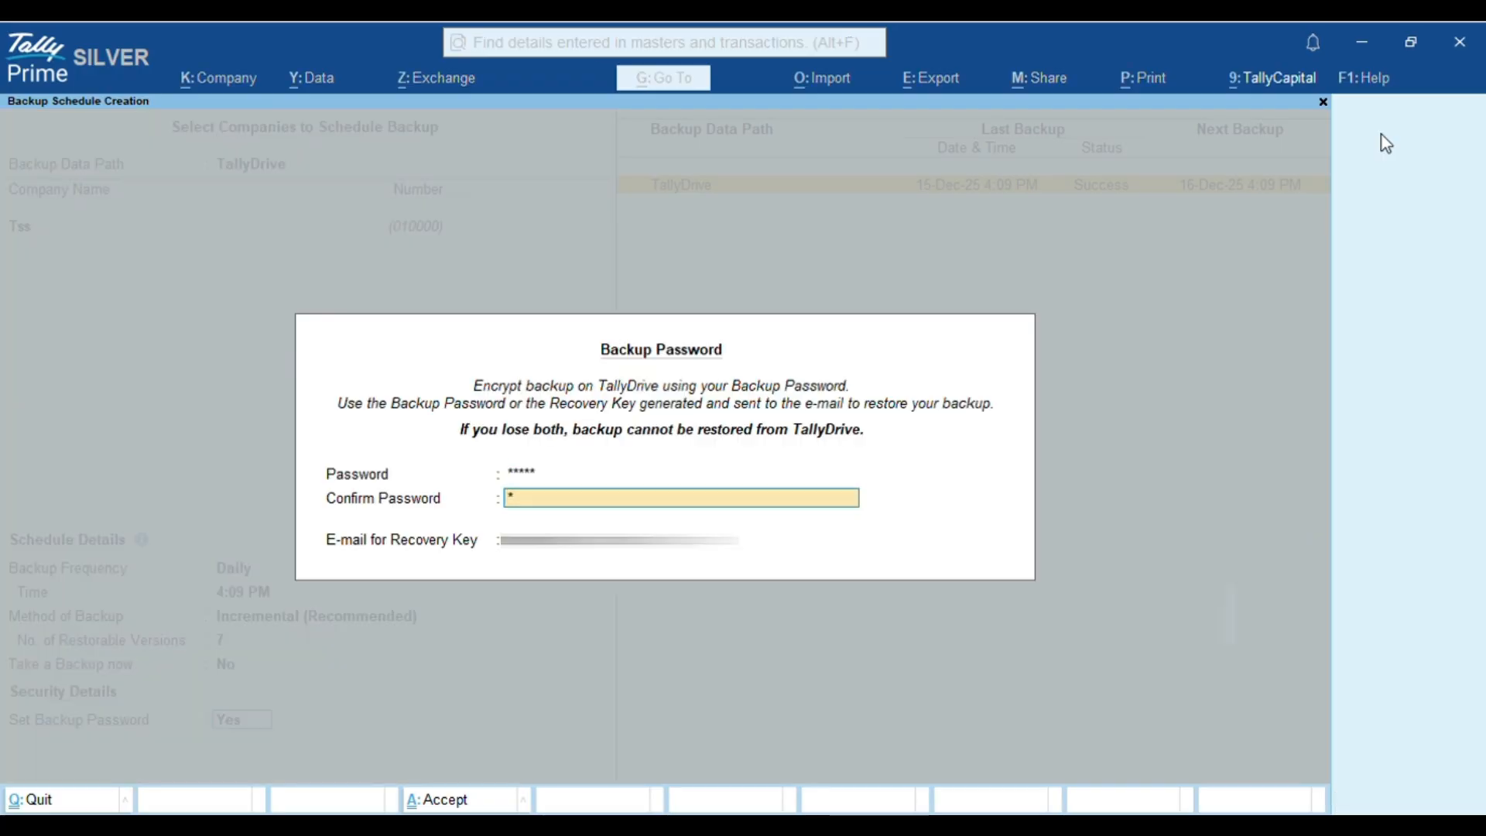
type("*****")
key("Return")
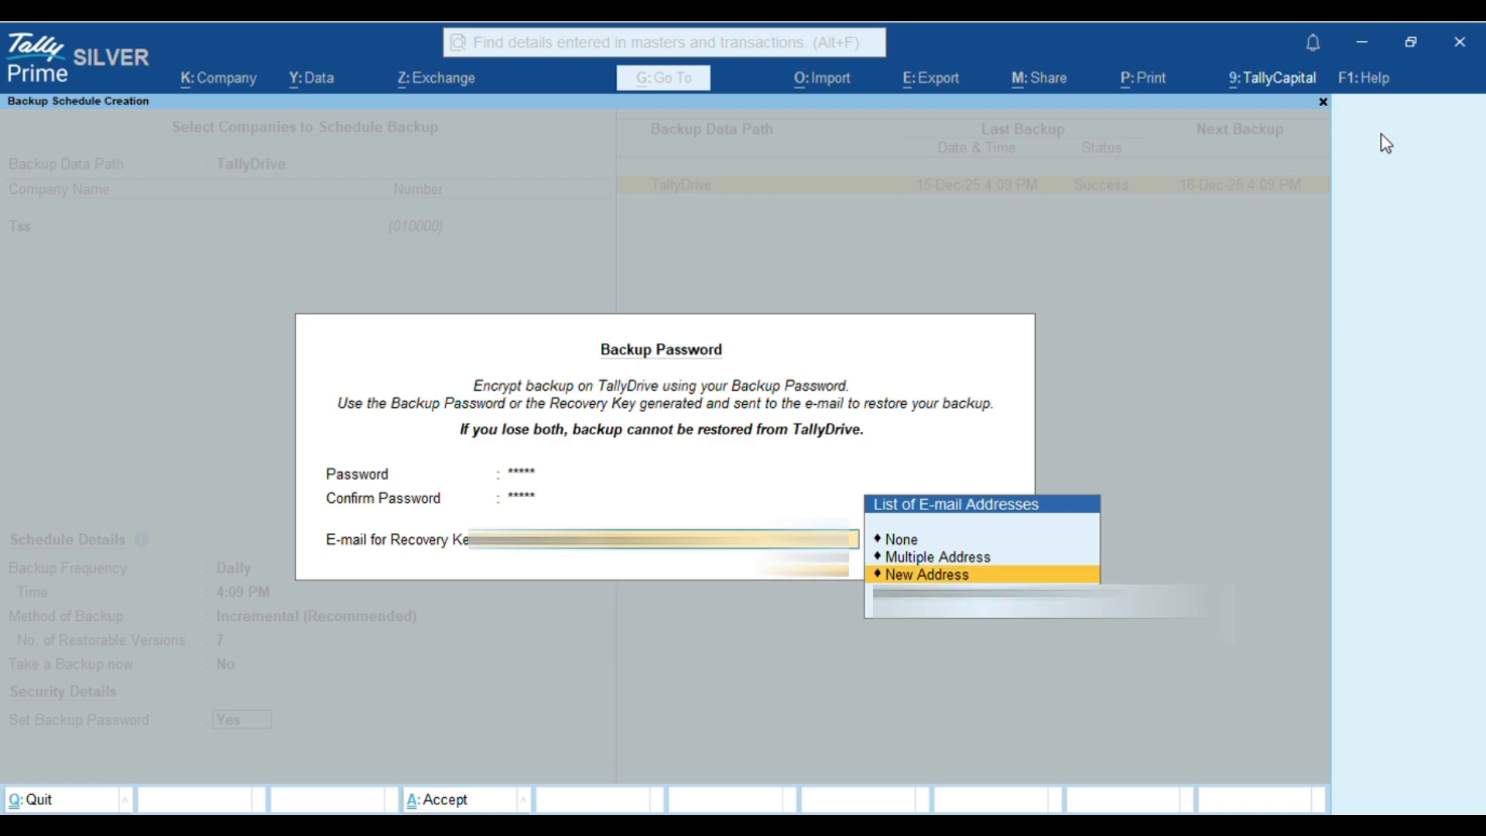
- Select the saved e-mail address for the recovery key and accept the schedule, confirming the TallyDrive login with the Tally.NET ID
key("Up")
key("Down")
key("Down")
key("Return")
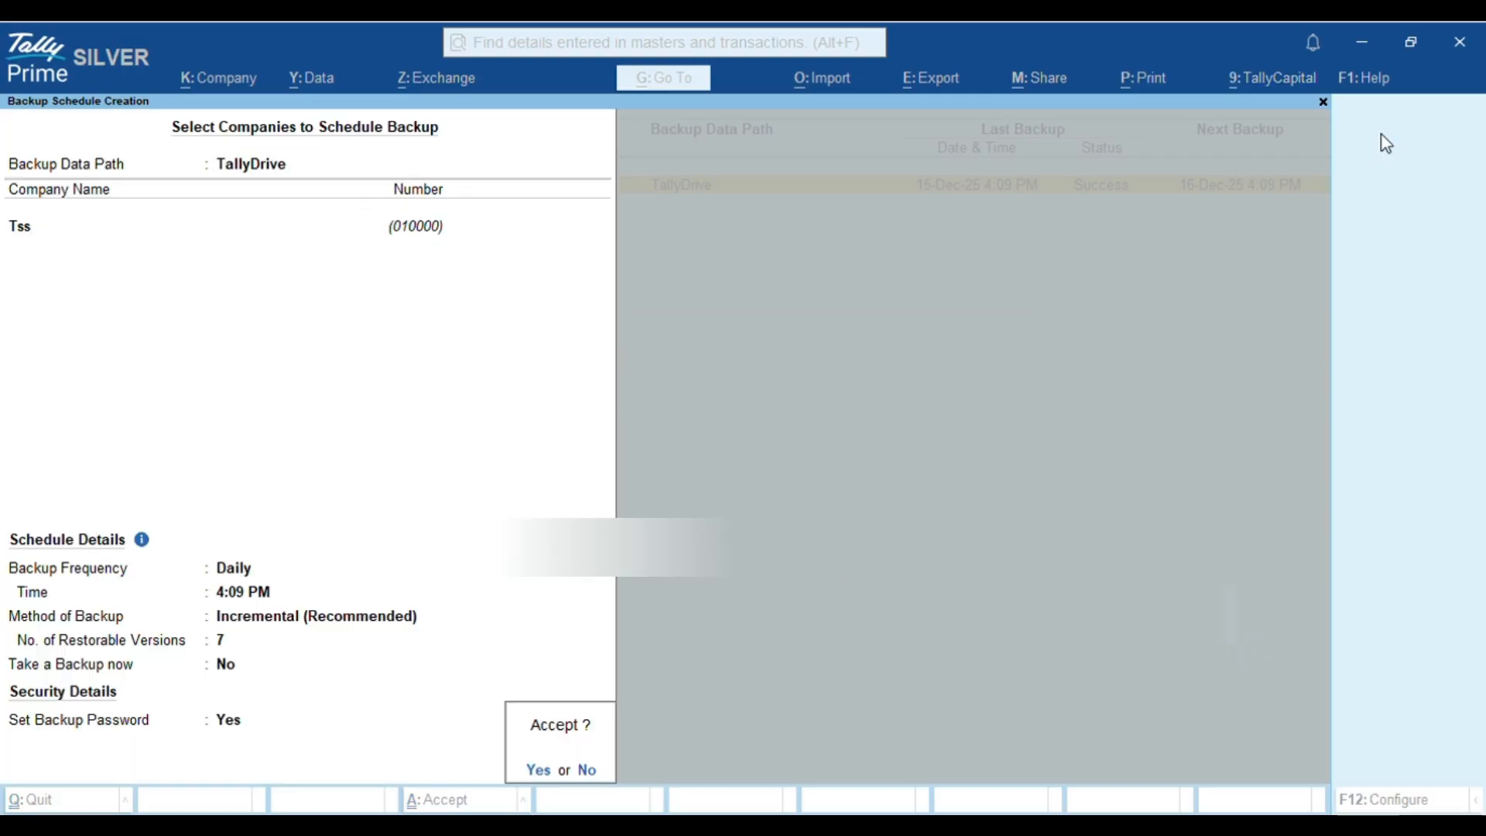
key("Return")
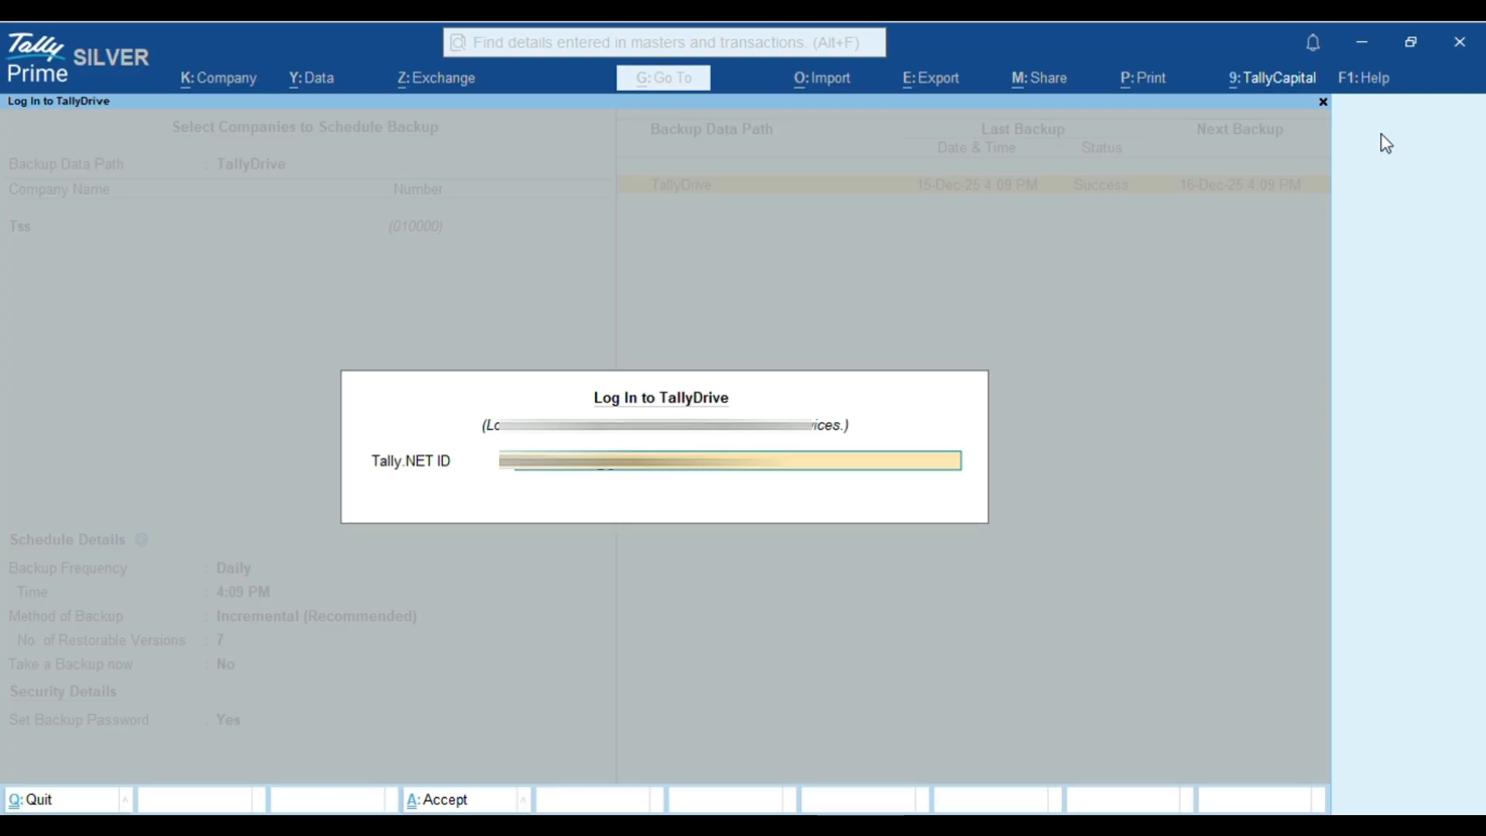
key("Return")
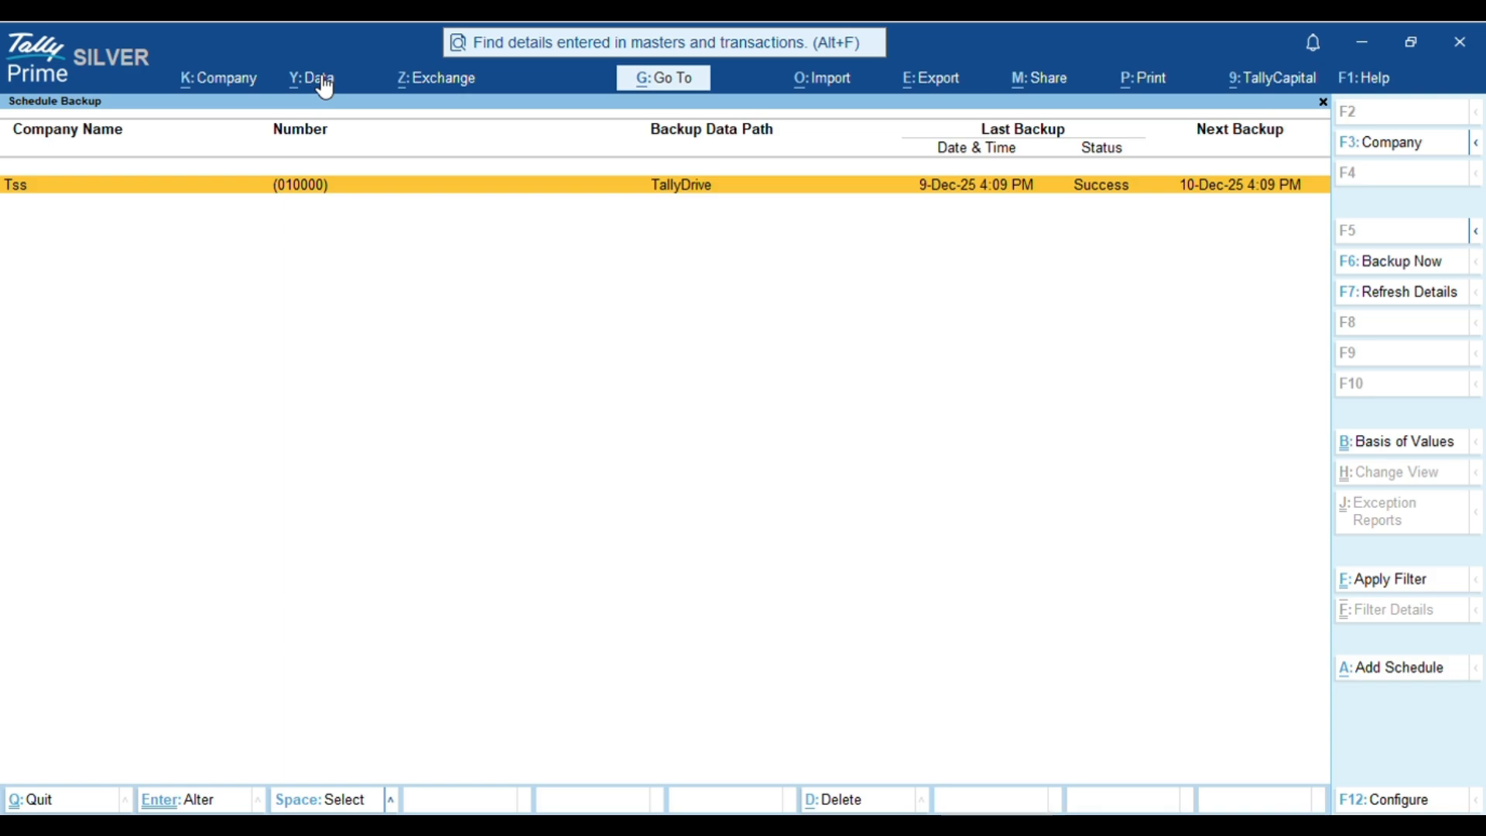
- Review the backup log of the Tss (010000) schedule and return to company selection
left_click(375, 179)
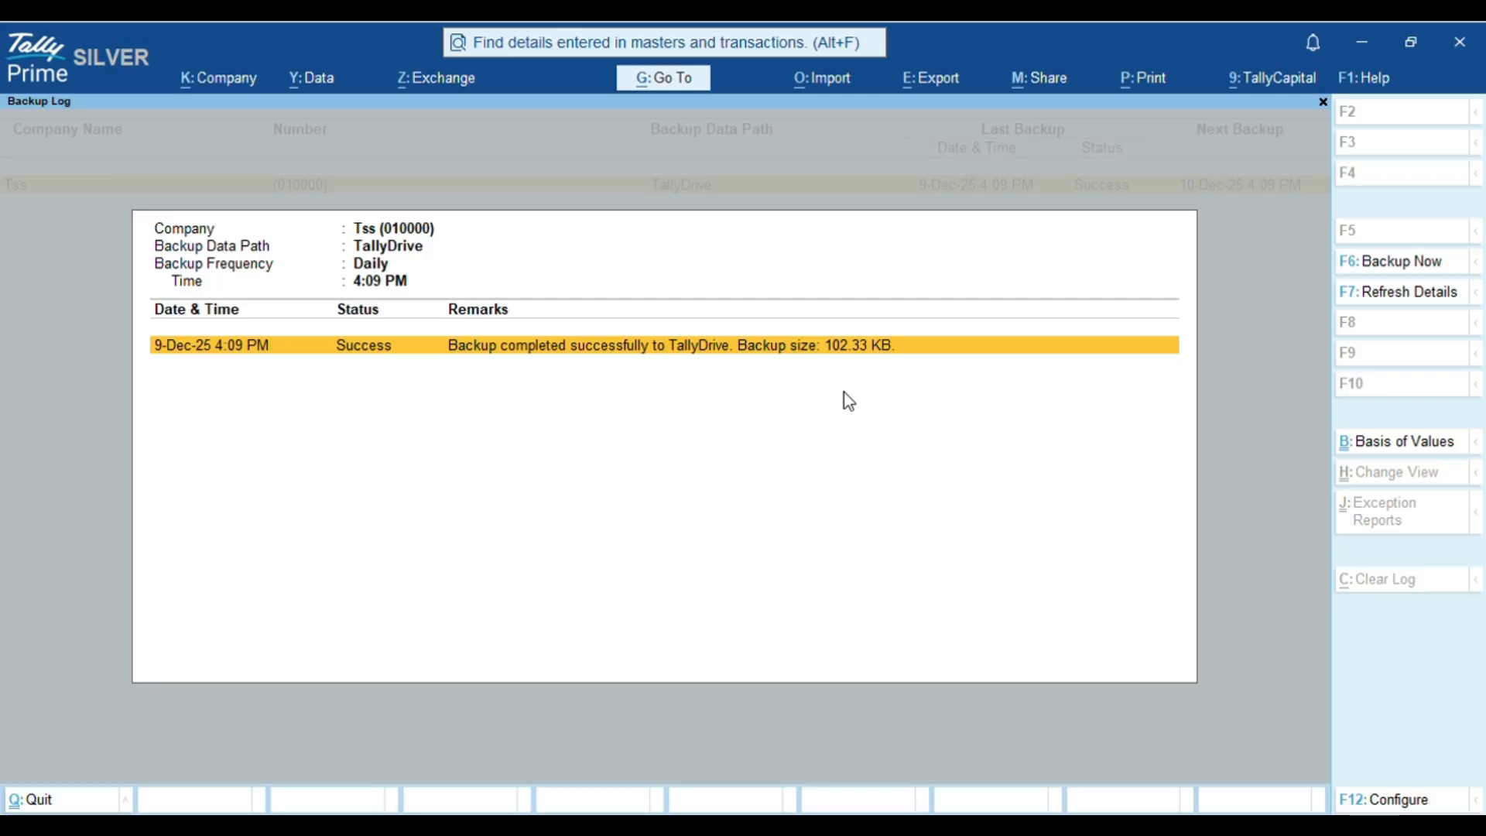
key("Escape")
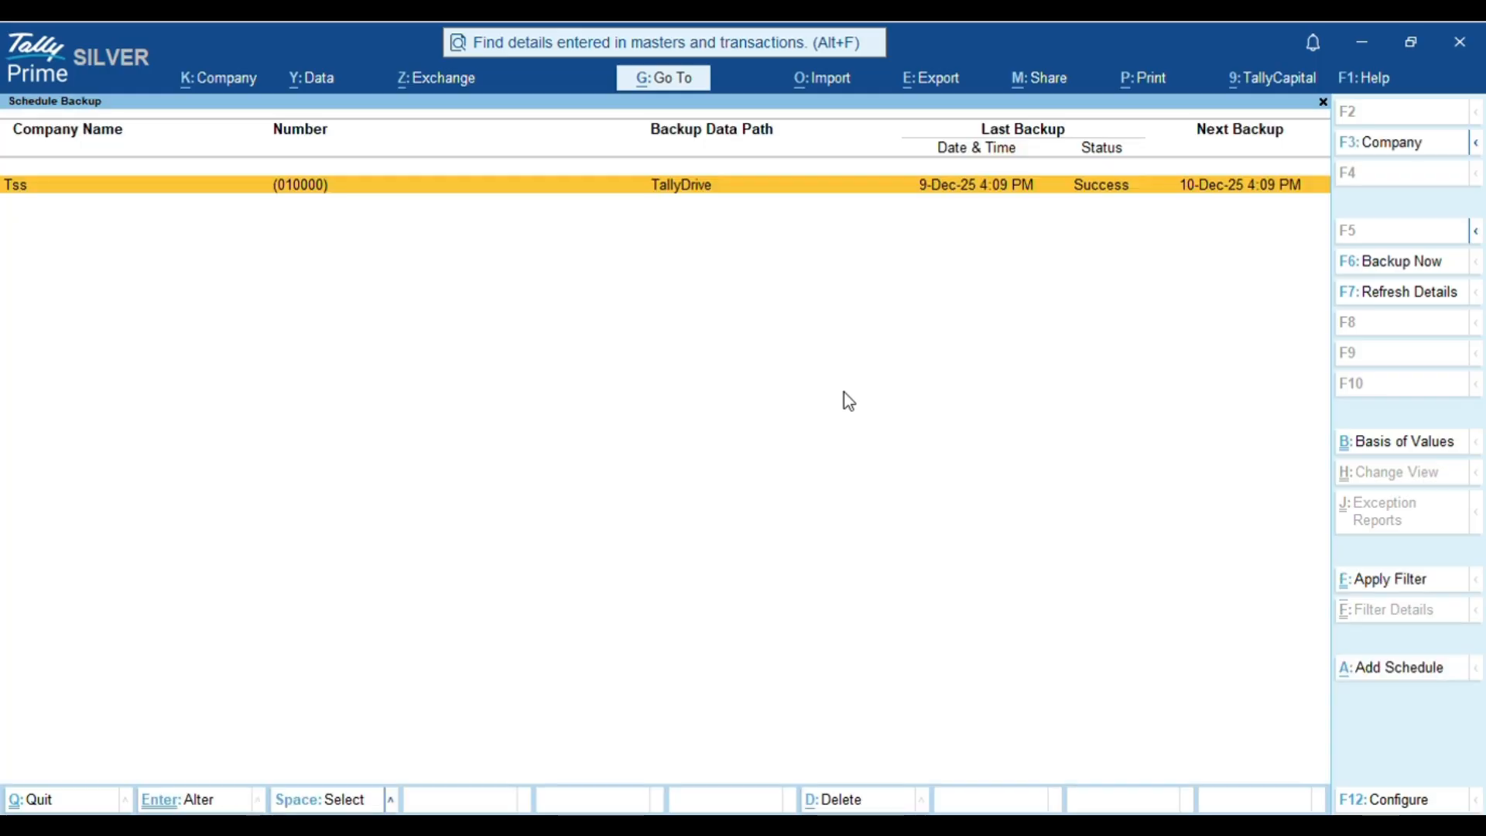
key("F3")
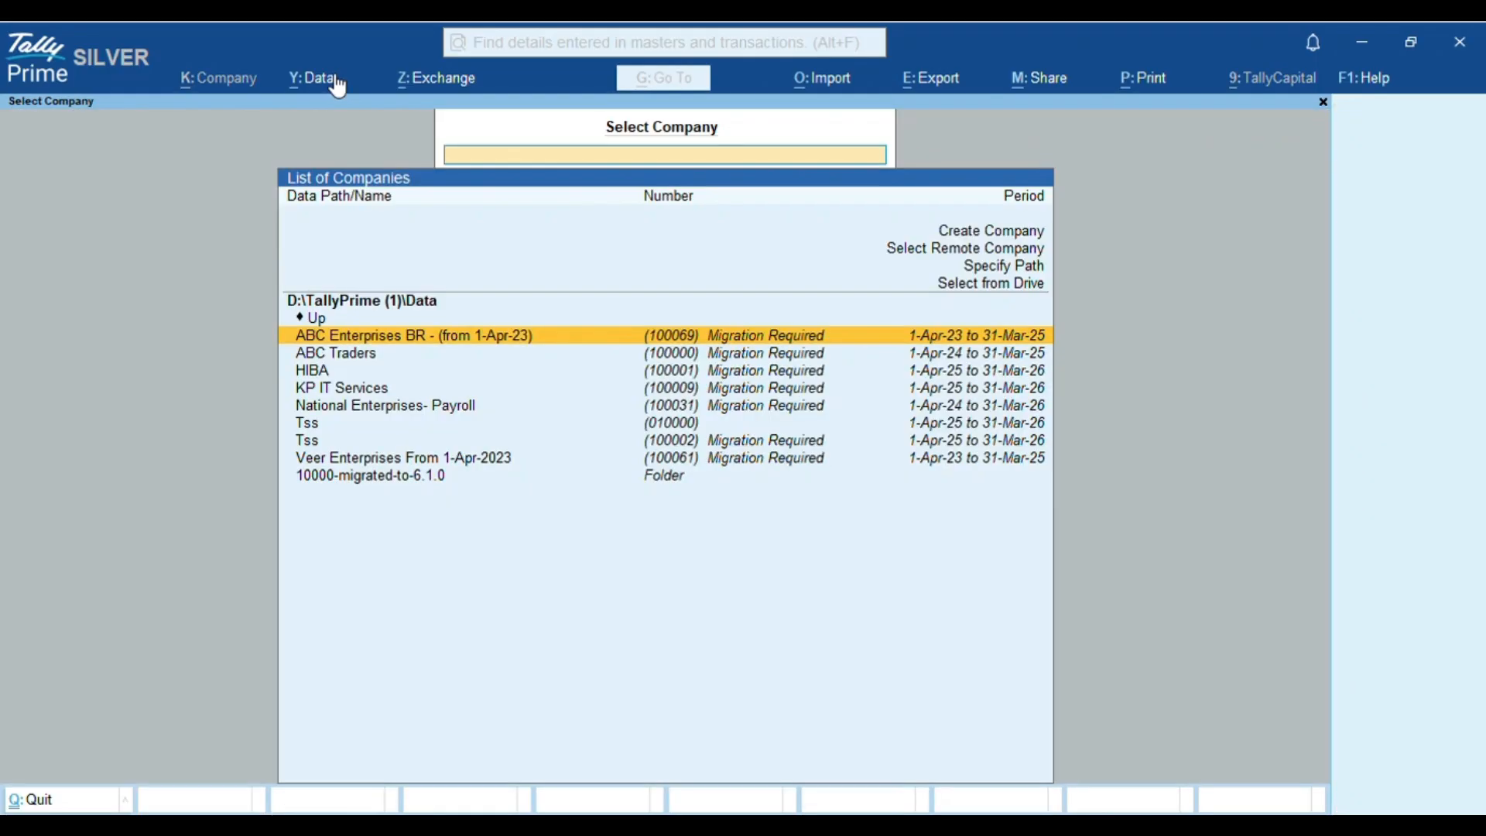
- Open the company data restore and set the Restore Data Path to D:\TallyPrime (1)\Backup
left_click(338, 80)
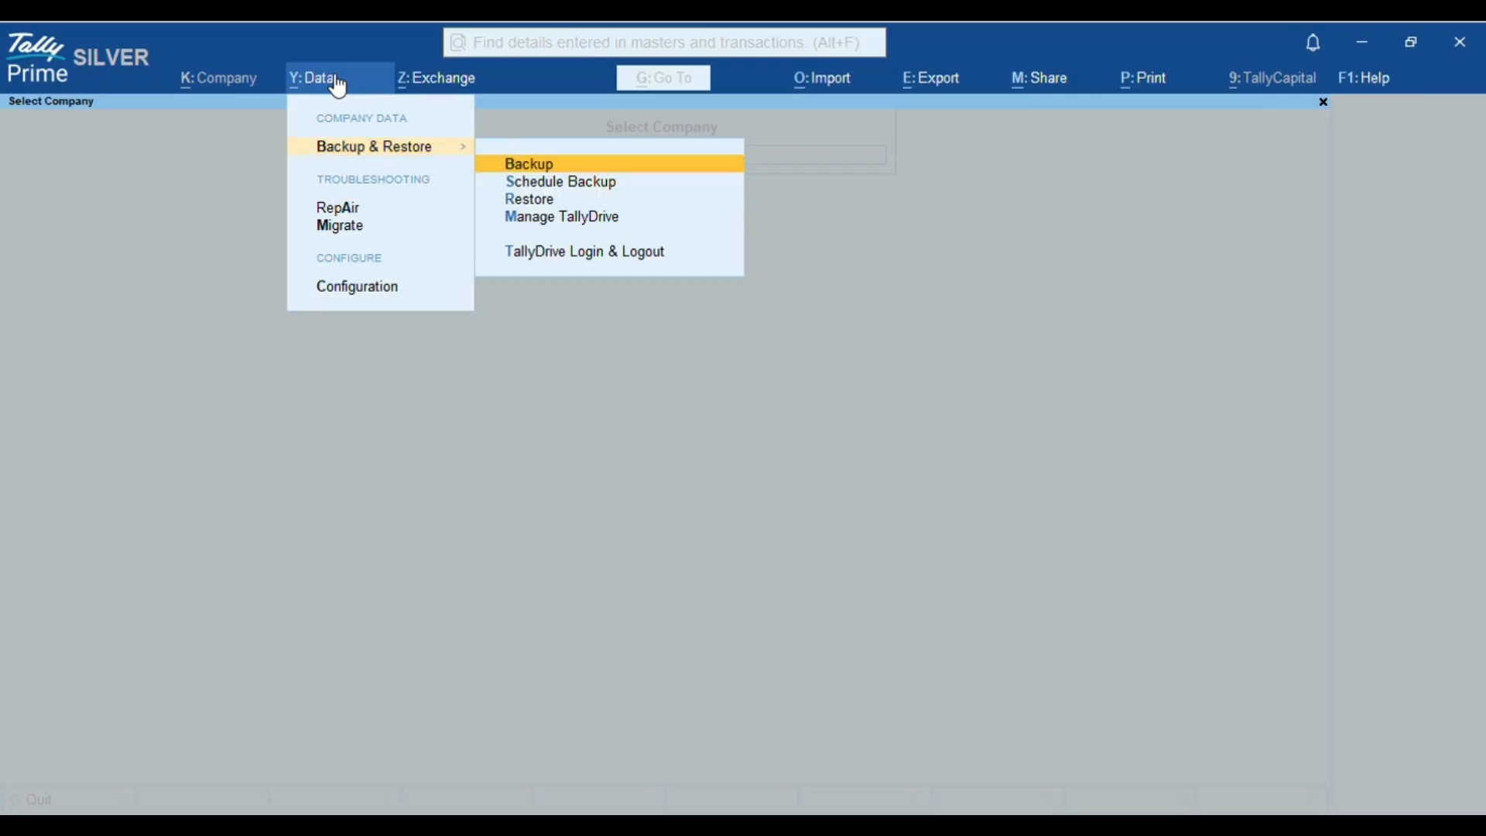
key("Down")
key("Down")
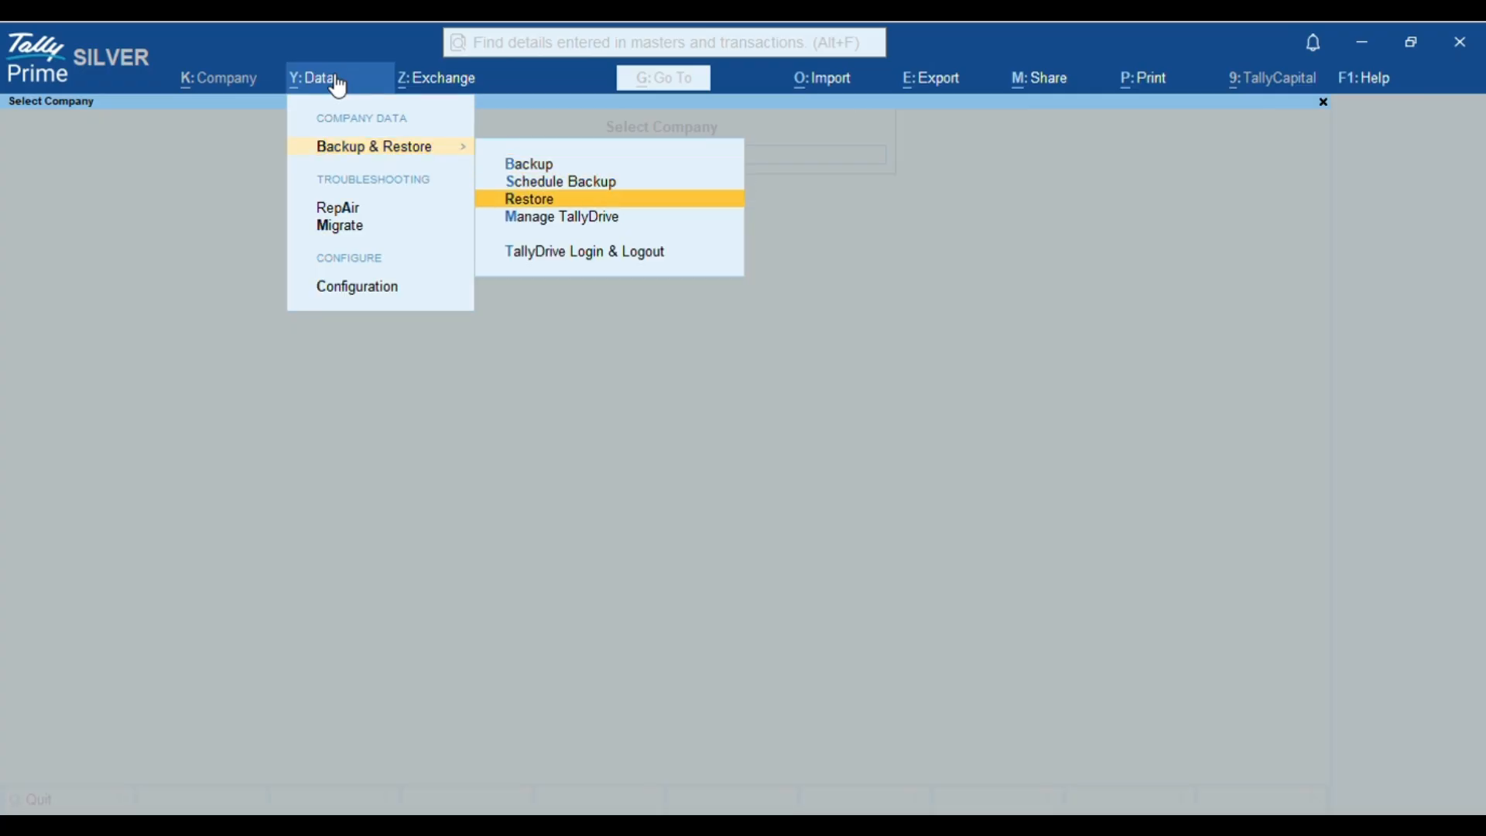
key("Return")
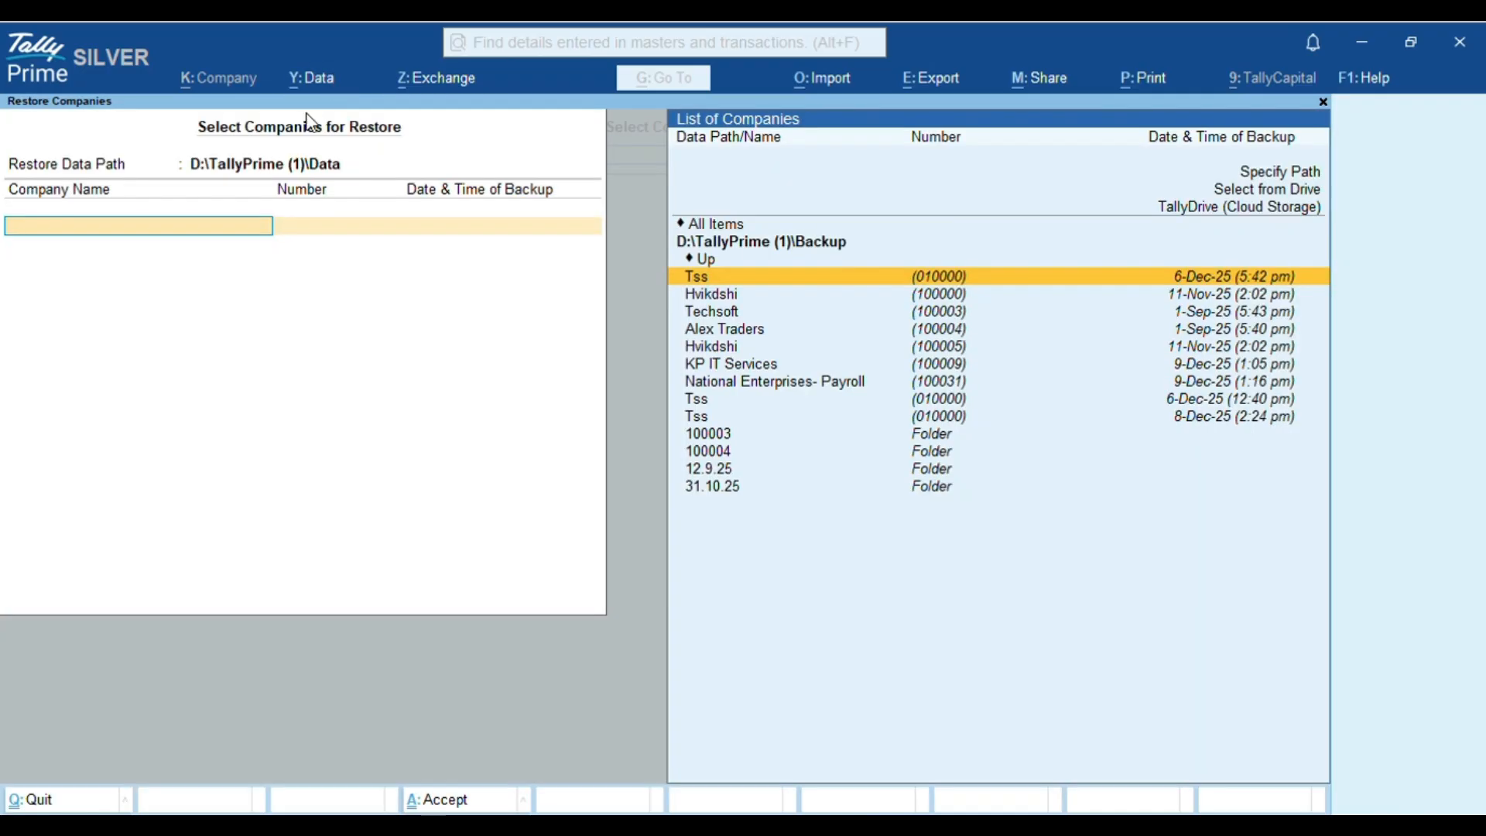
left_click(287, 175)
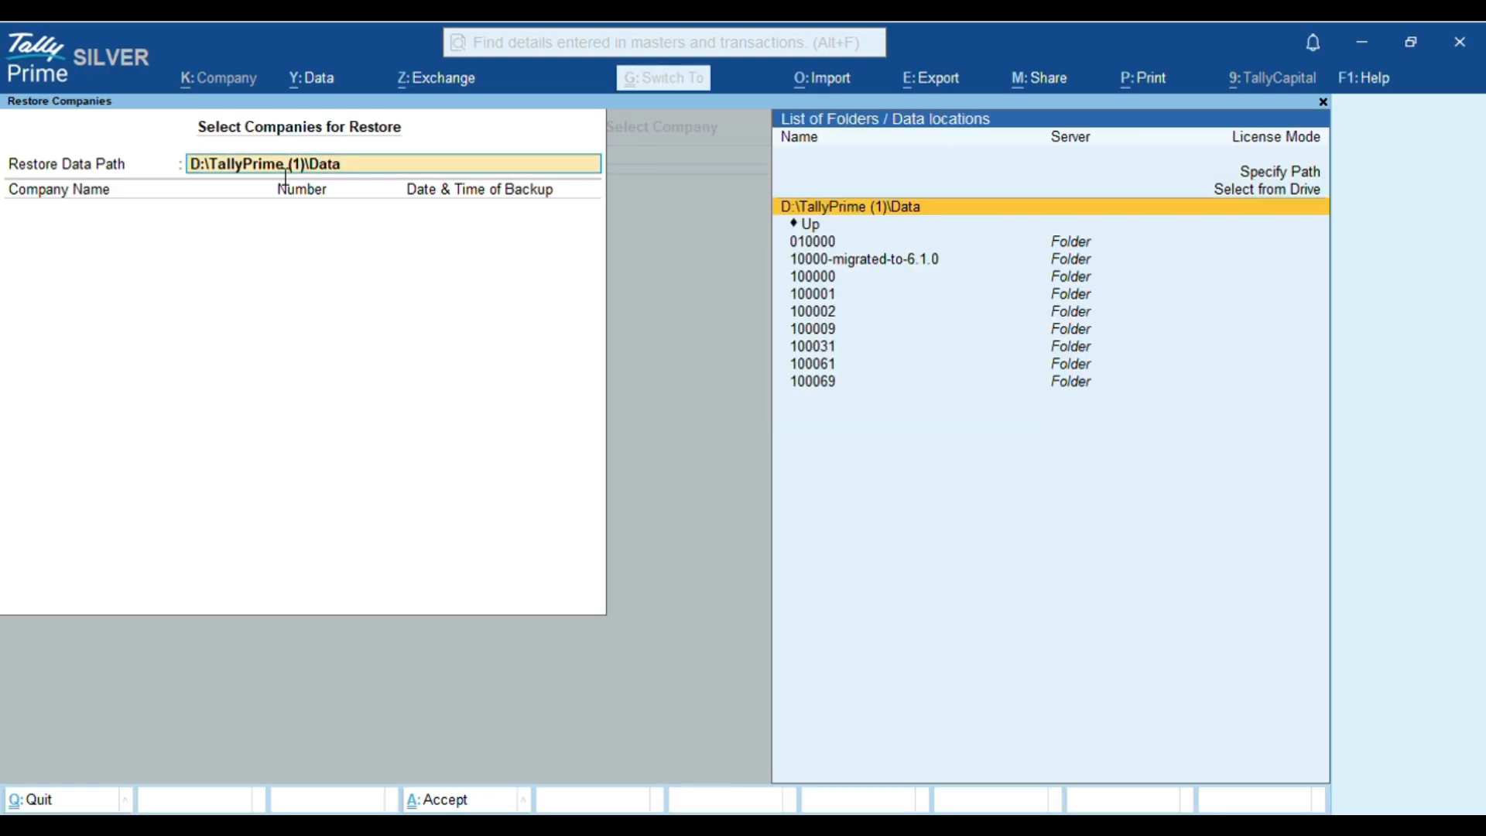
key("BackSpace")
type("D:\\TallyPrime (1)\\Backup")
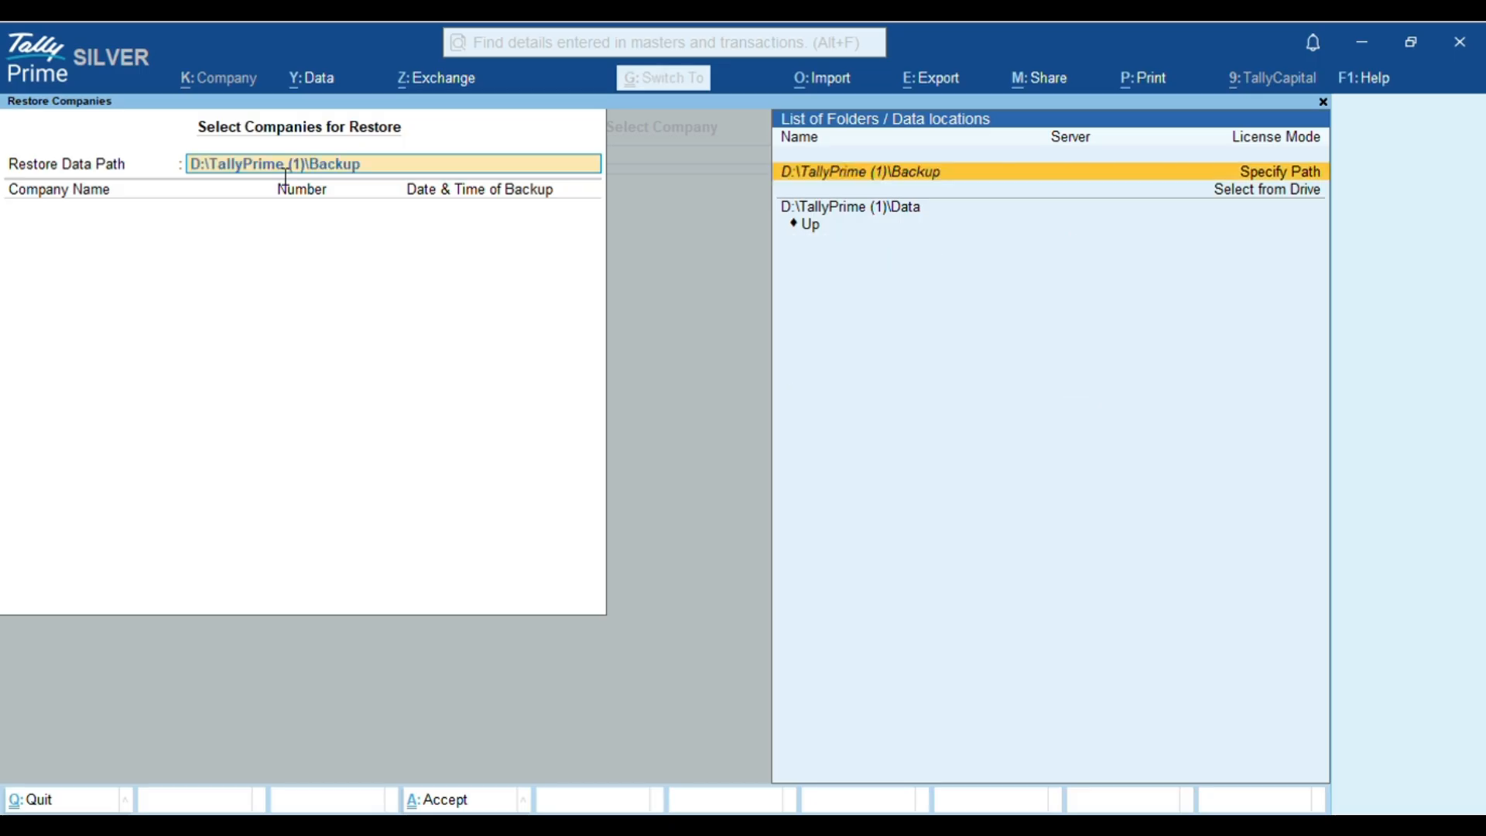
key("Return")
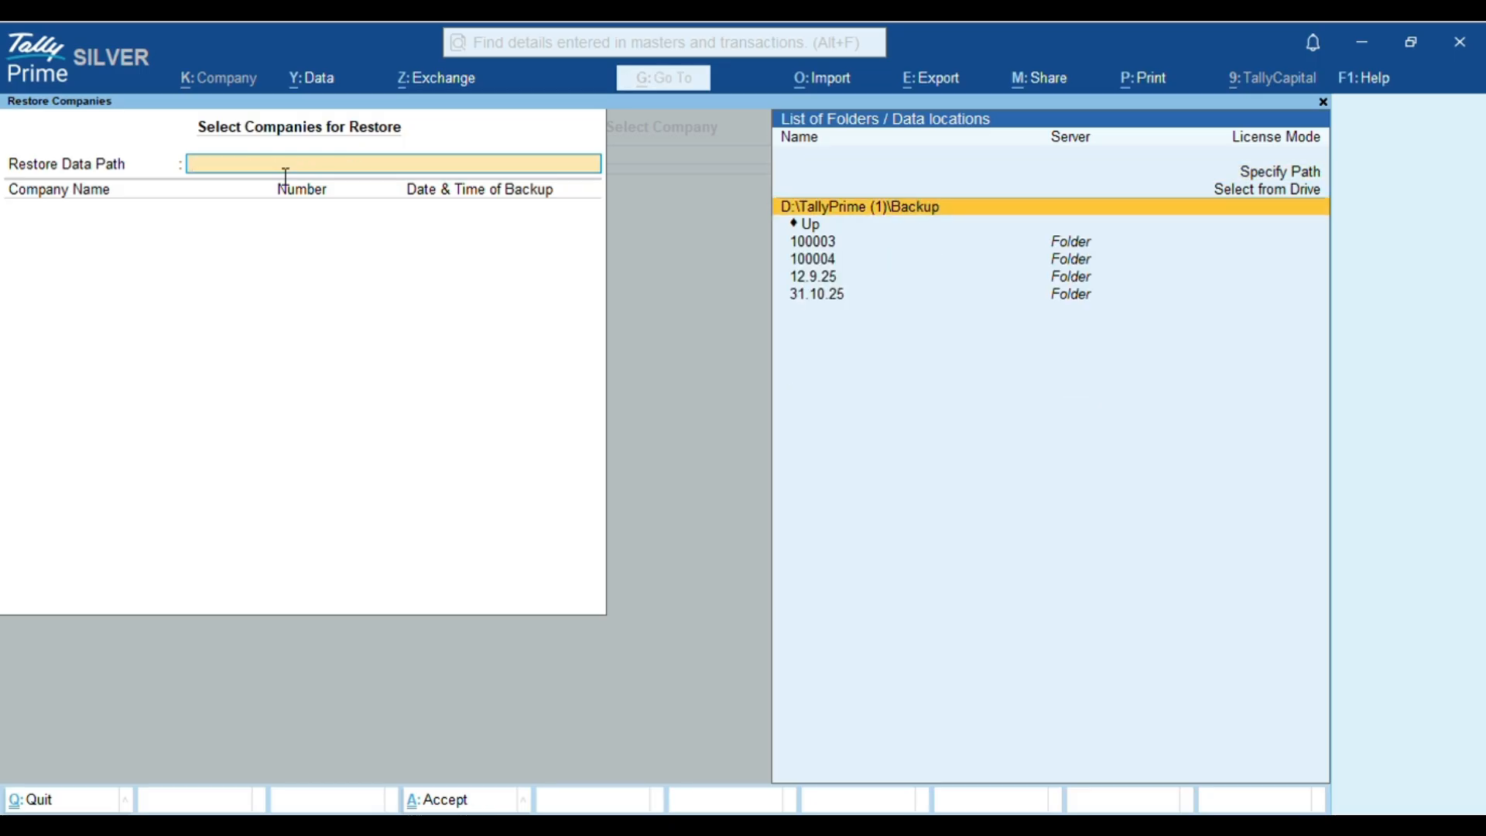
key("Return")
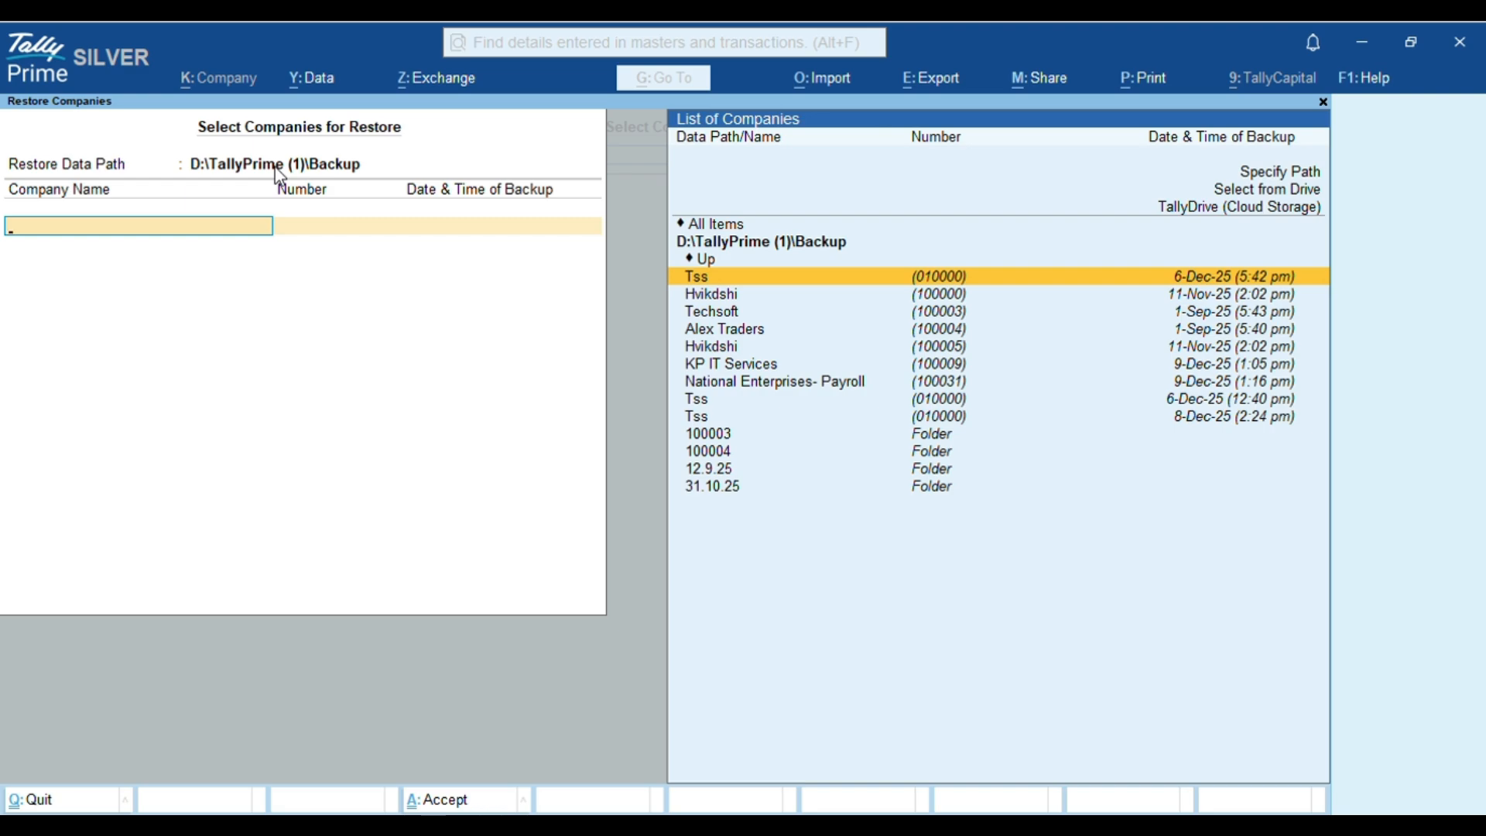
- Choose TallyDrive (Cloud Storage) as the source of the backups to restore
key("Up")
key("Up")
key("Up")
key("Up")
key("Return")
key("Return")
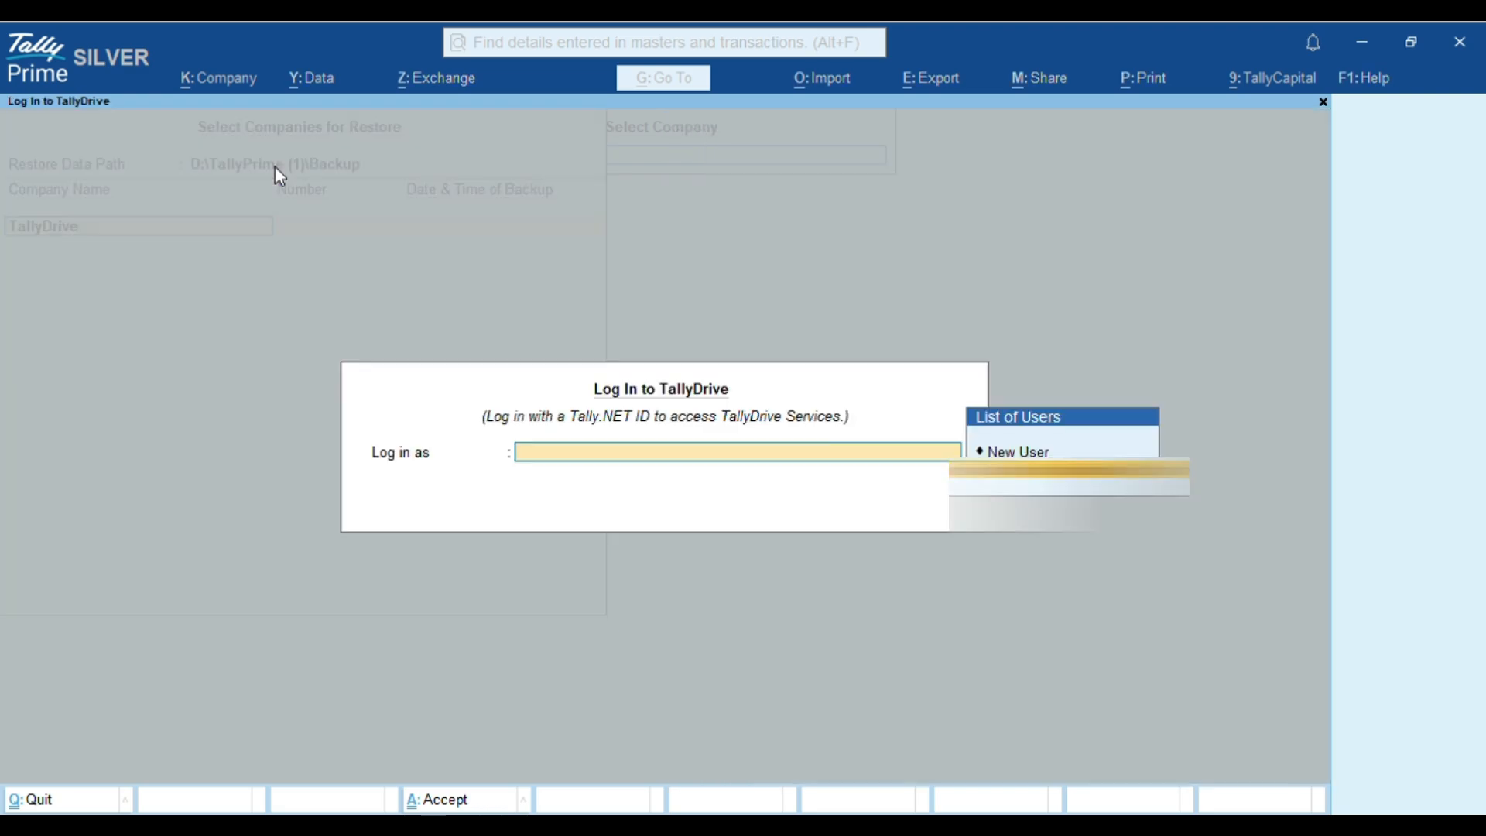
- Log in to TallyDrive with the saved Tally.NET ID and select the Tss (010000) backup of 9-Dec-25 (4:09 pm) for restoring
key("Escape")
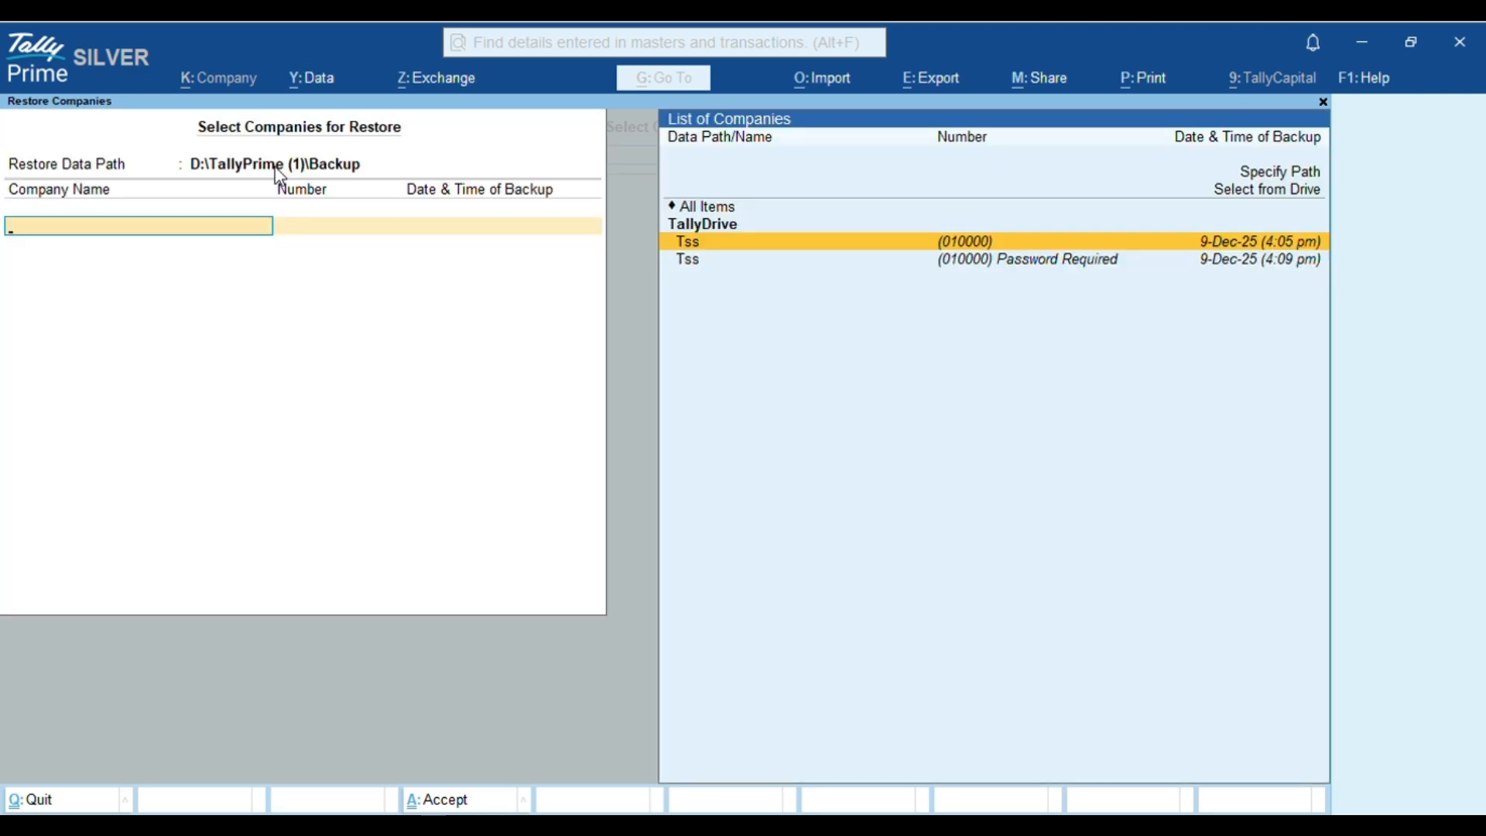
key("Down")
key("Return")
key("Up")
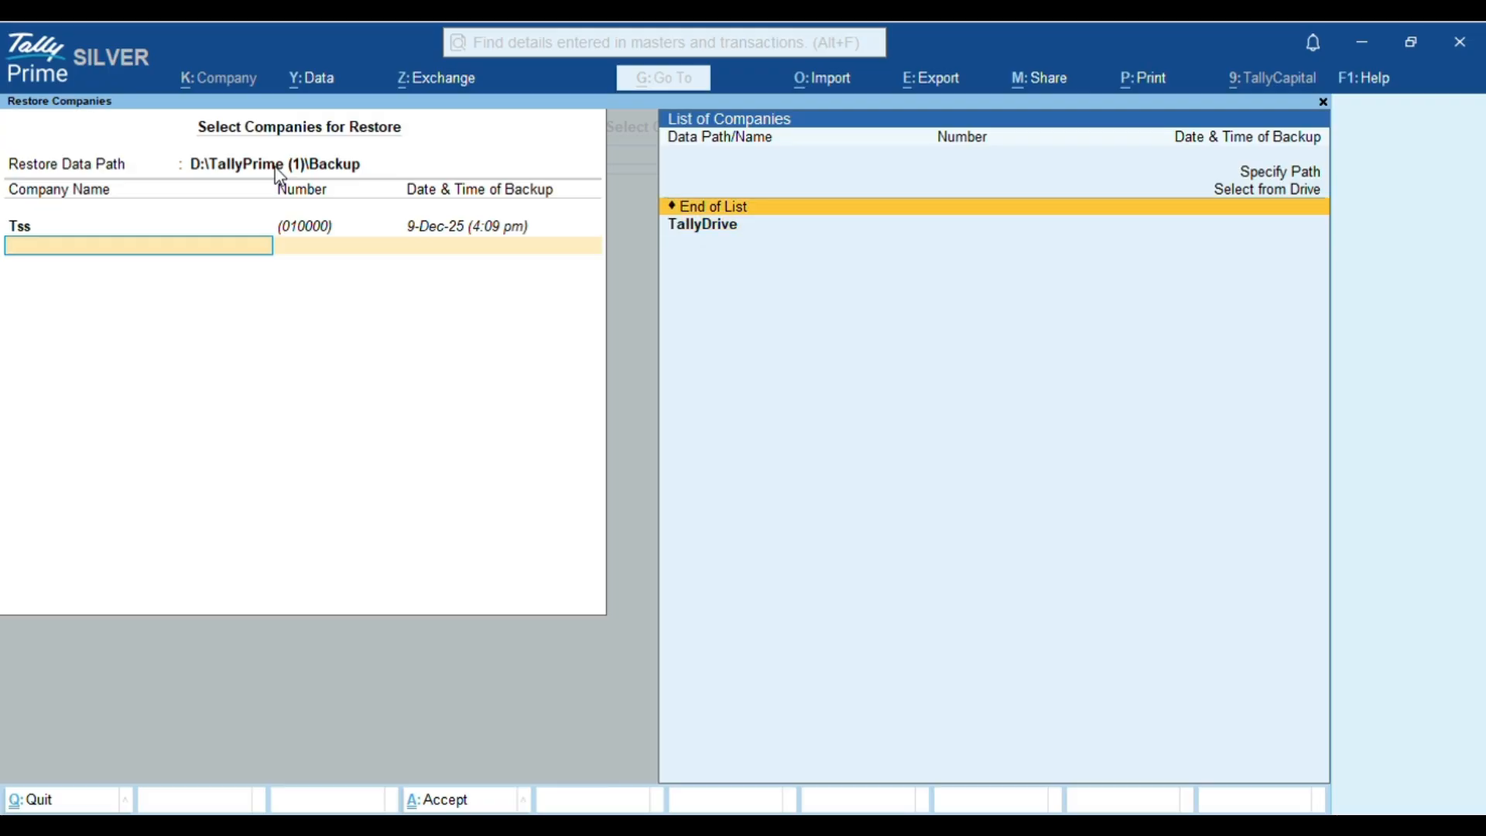
key("Return")
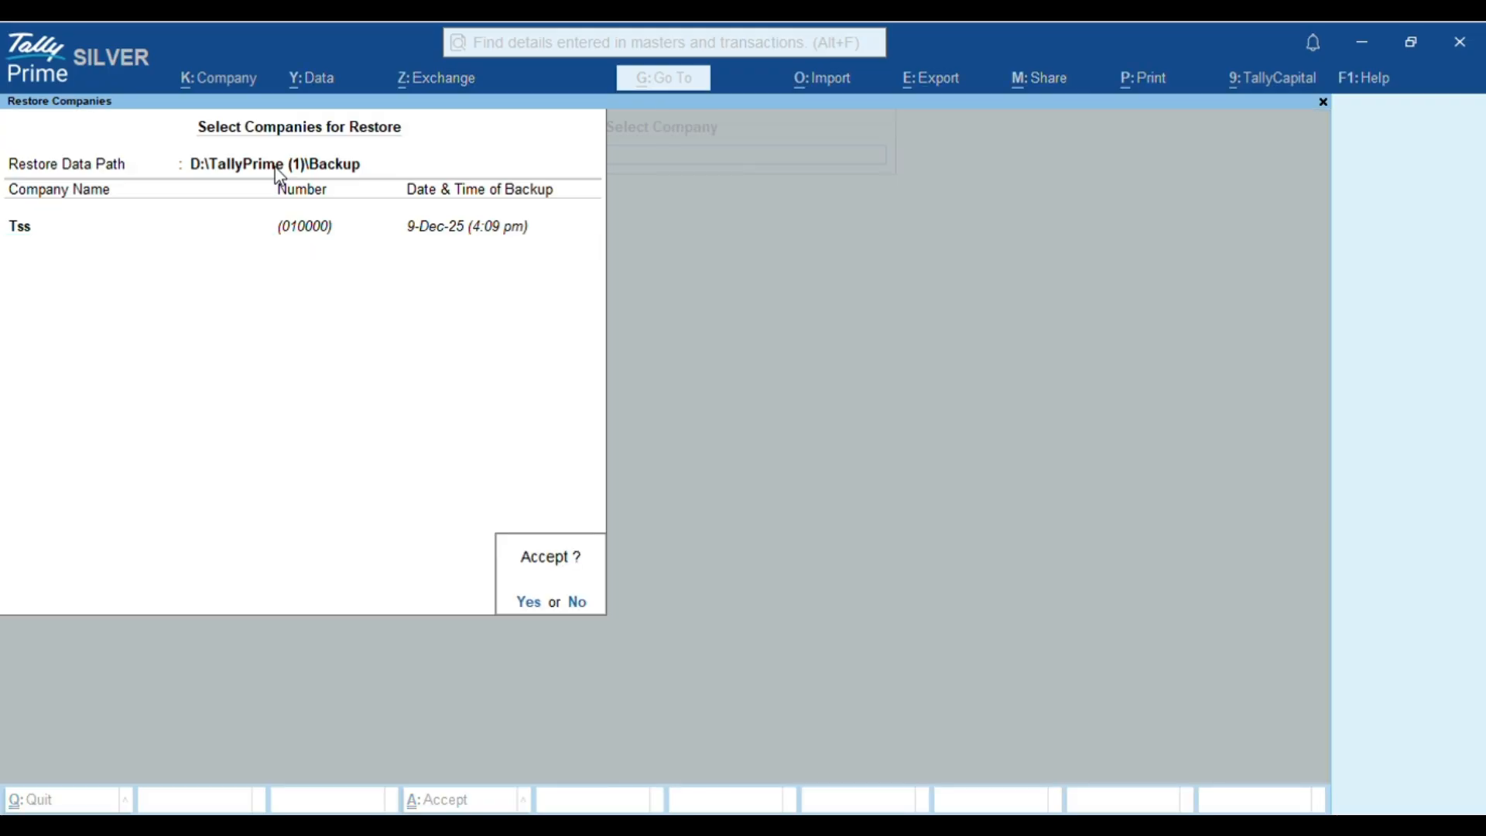
- Accept the restore of the Tss company and enter its backup password
key("Return")
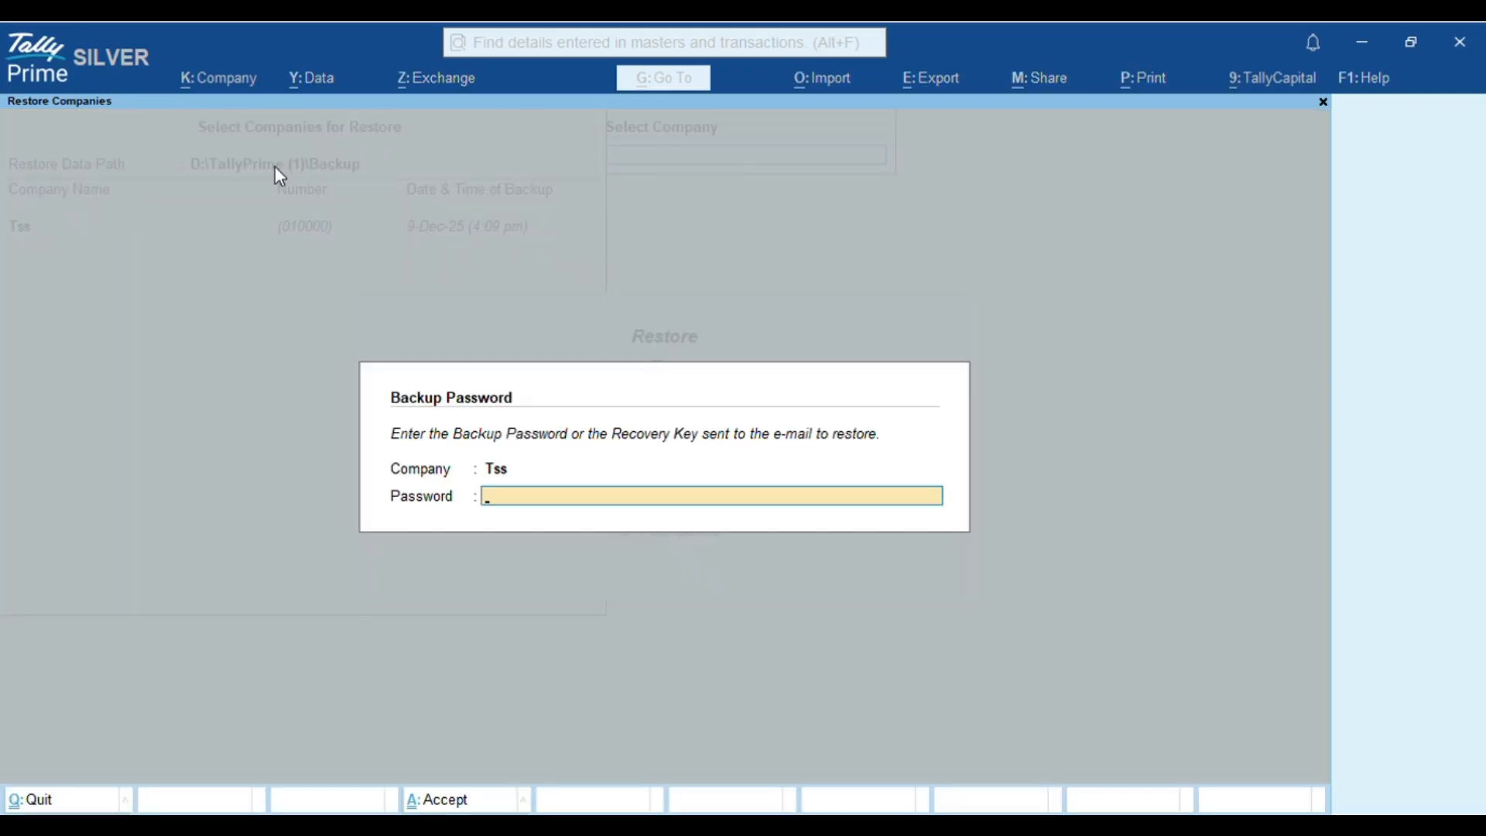
type("**")
key("Return")
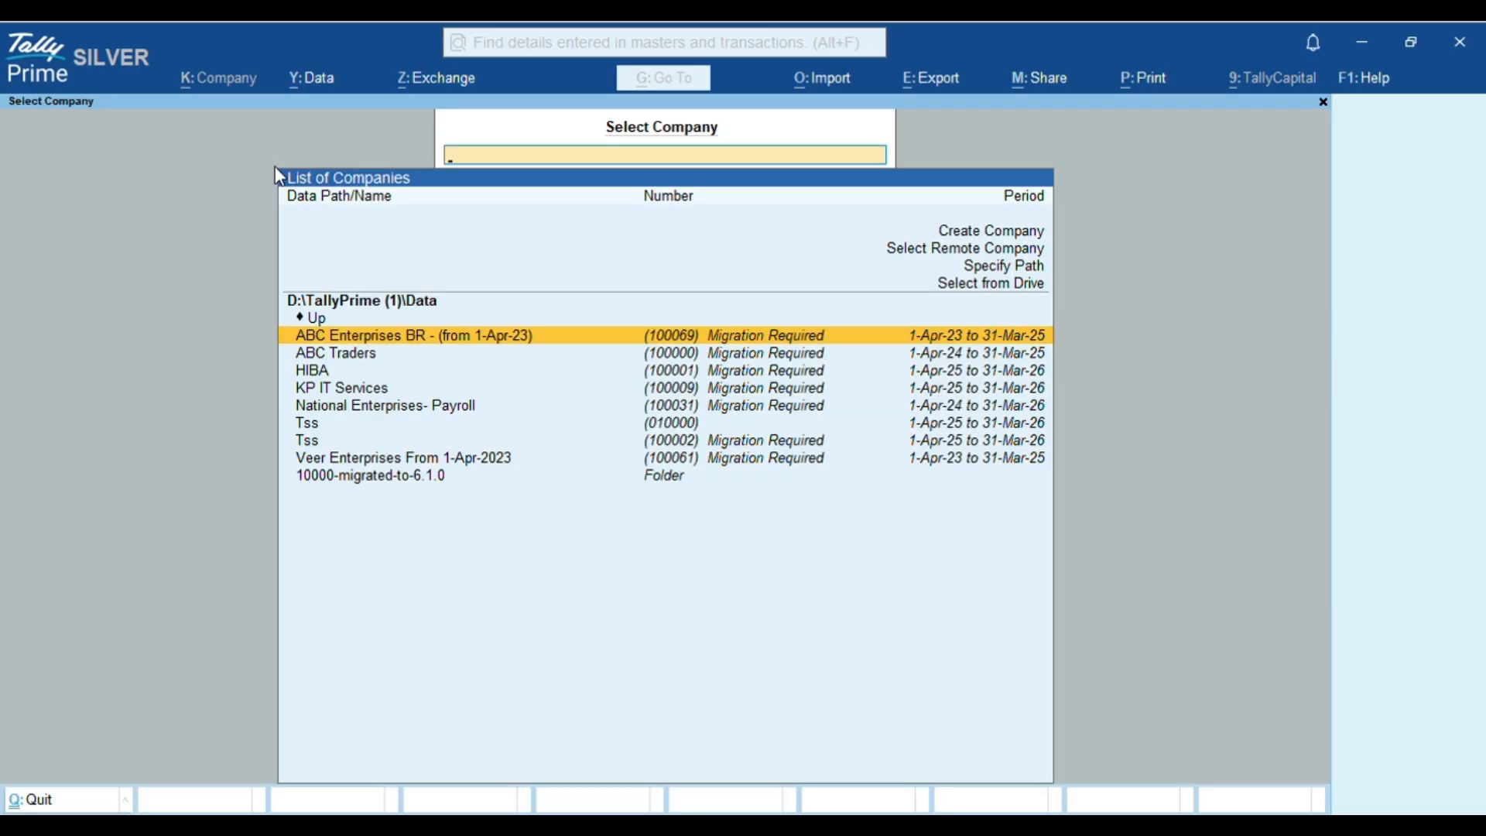
- Open the backup schedule report and look at the form for adding a TallyDrive schedule, leaving it without saving
left_click(695, 450)
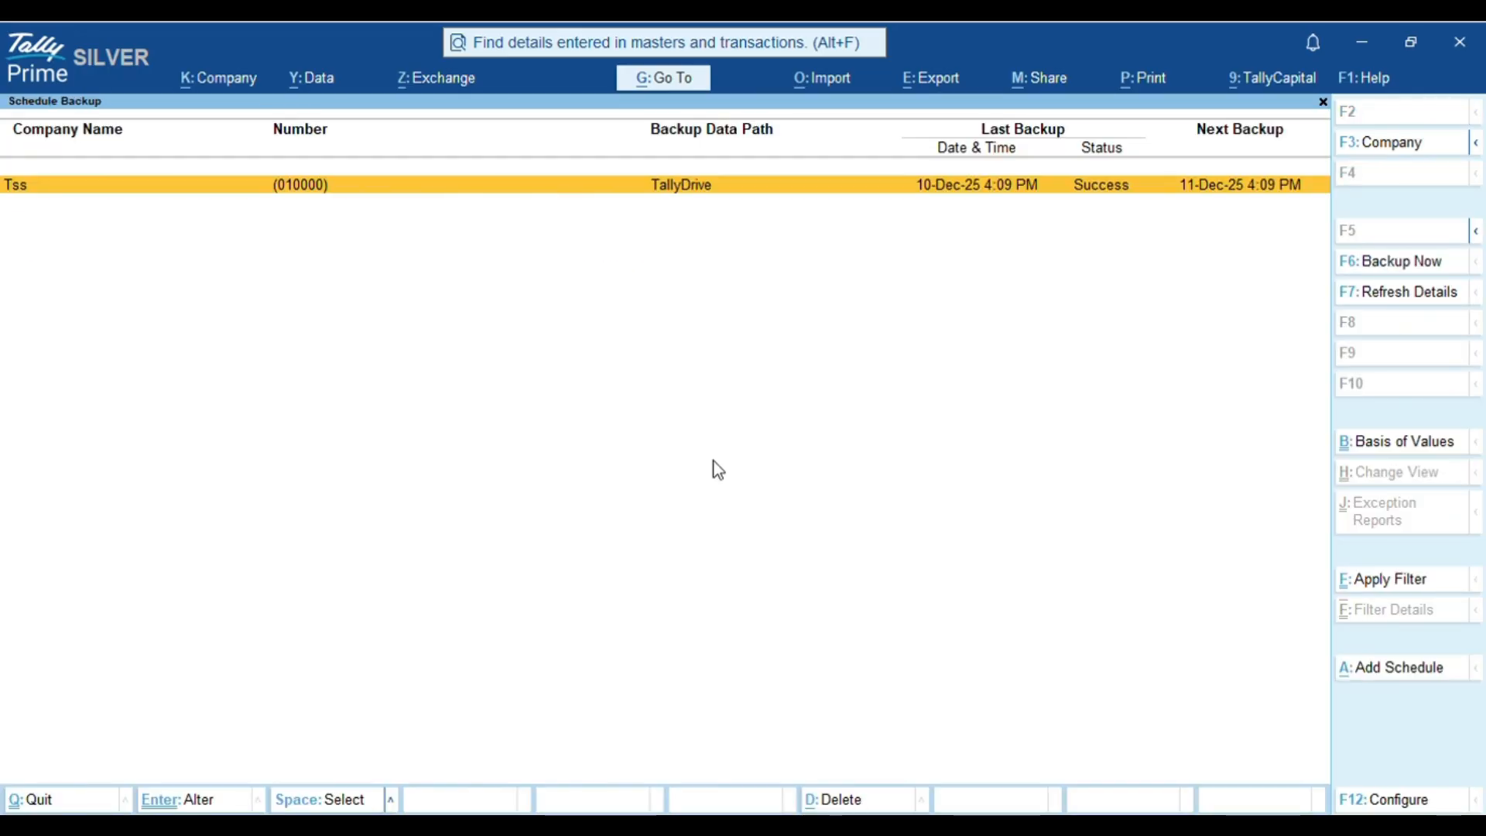
left_click(1370, 686)
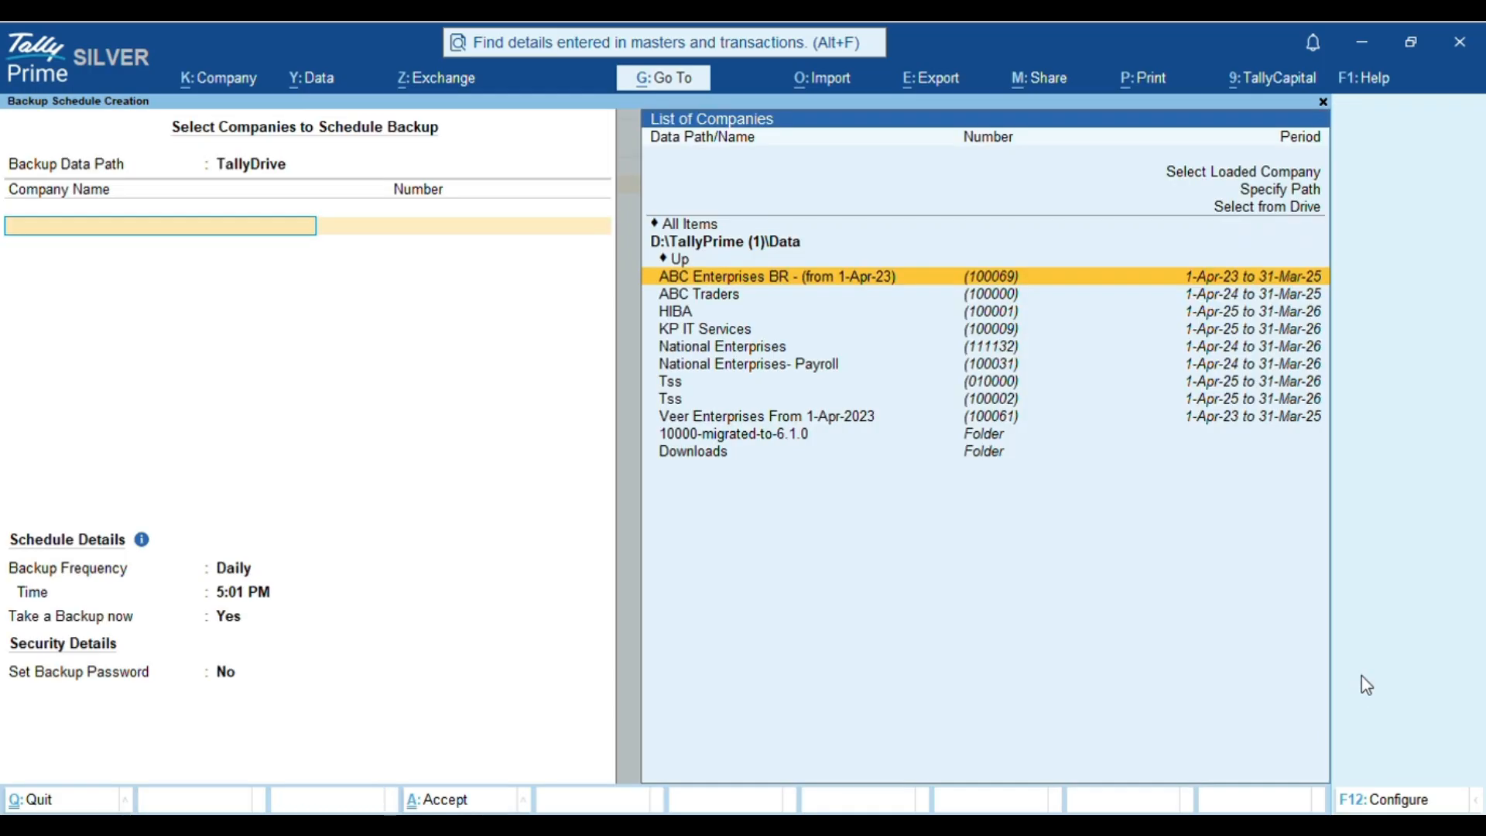
key("Escape")
key("y")
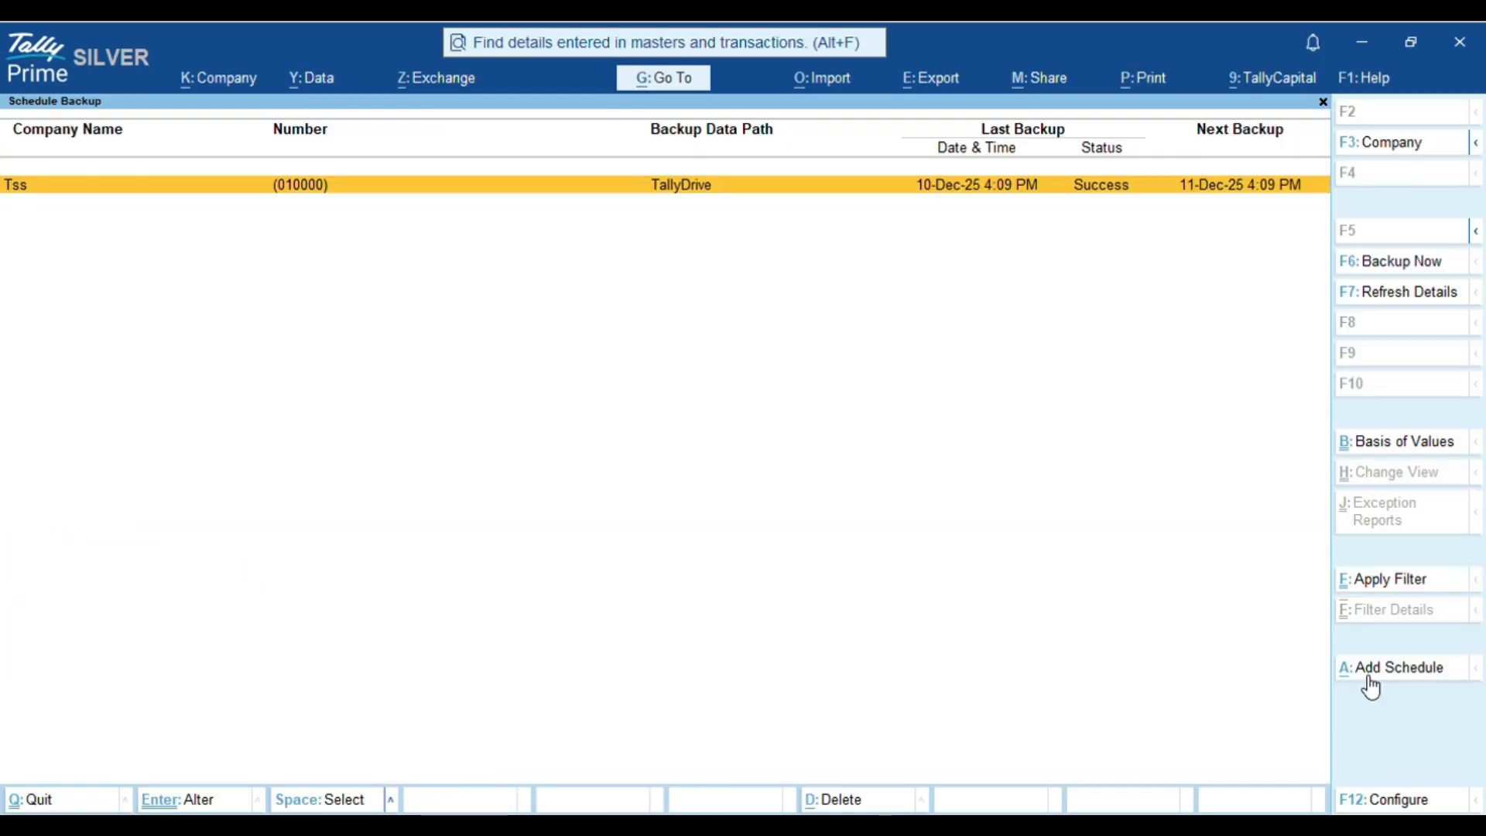
- Configure the backup schedule report with Detailed format, company data path and schedule details shown, Default sorting and stripe view enabled
left_click(1386, 800)
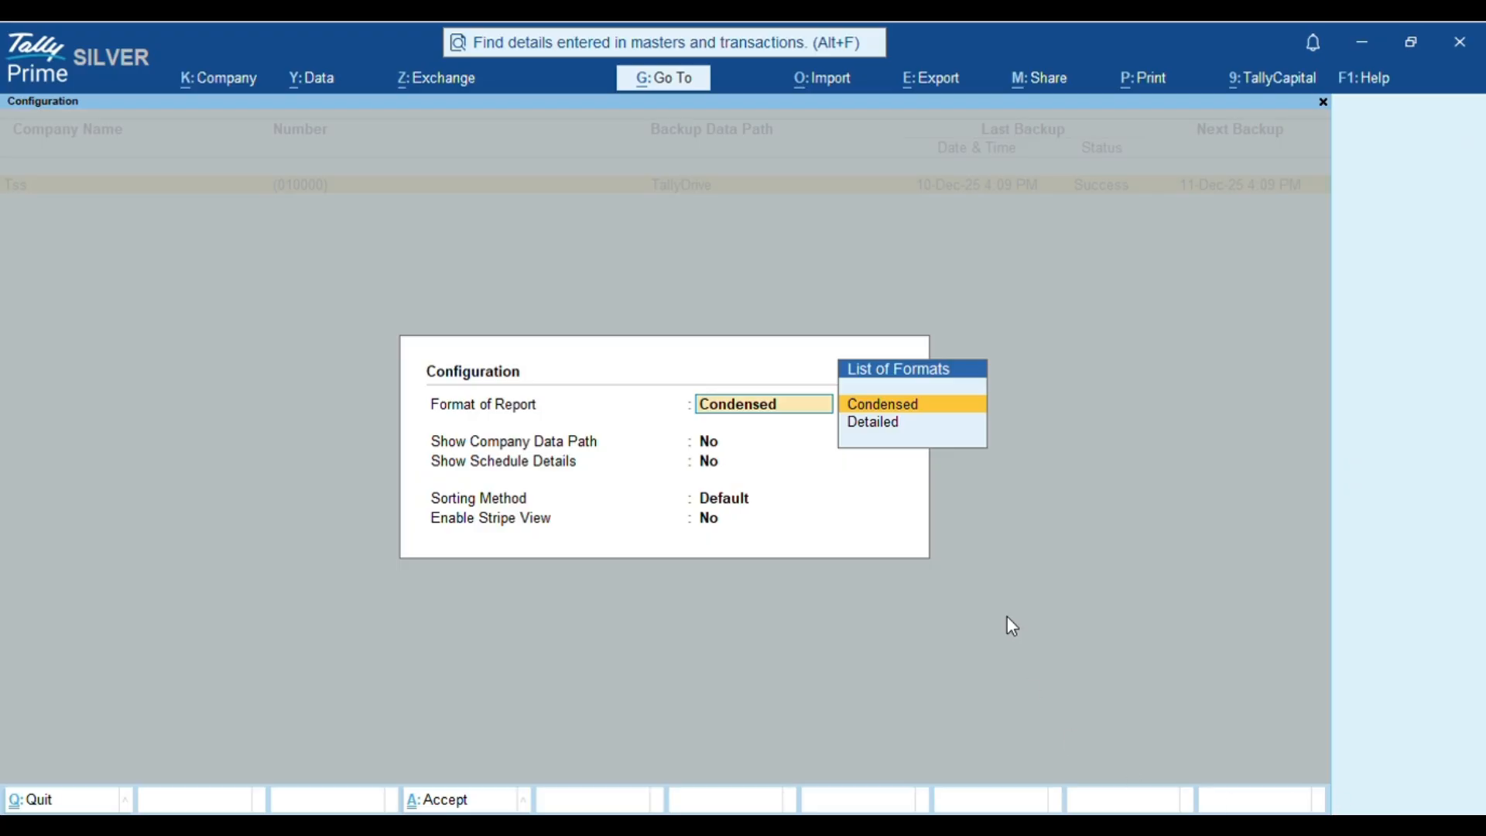
left_click(920, 433)
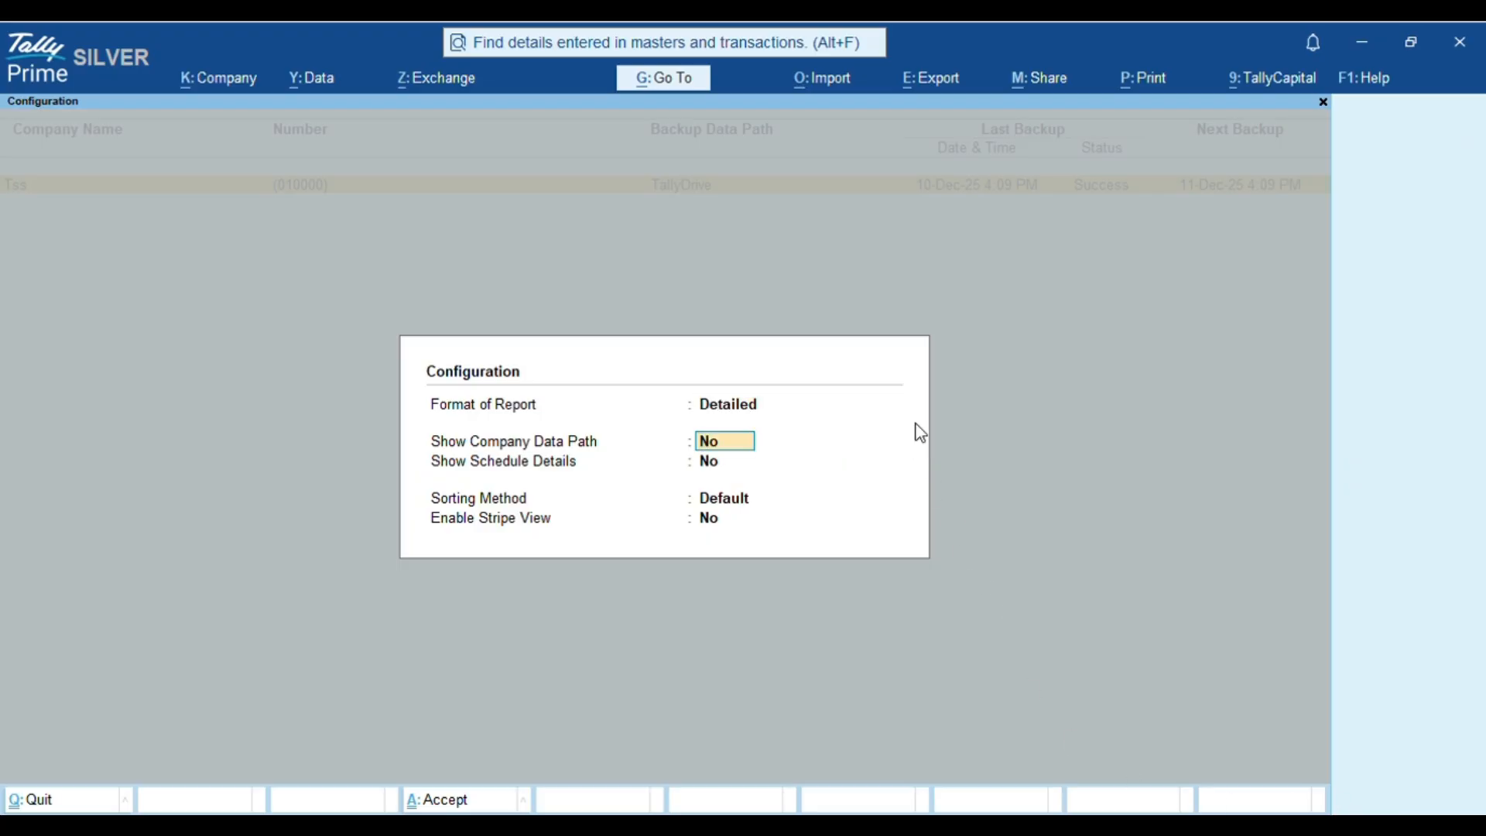
type("yy")
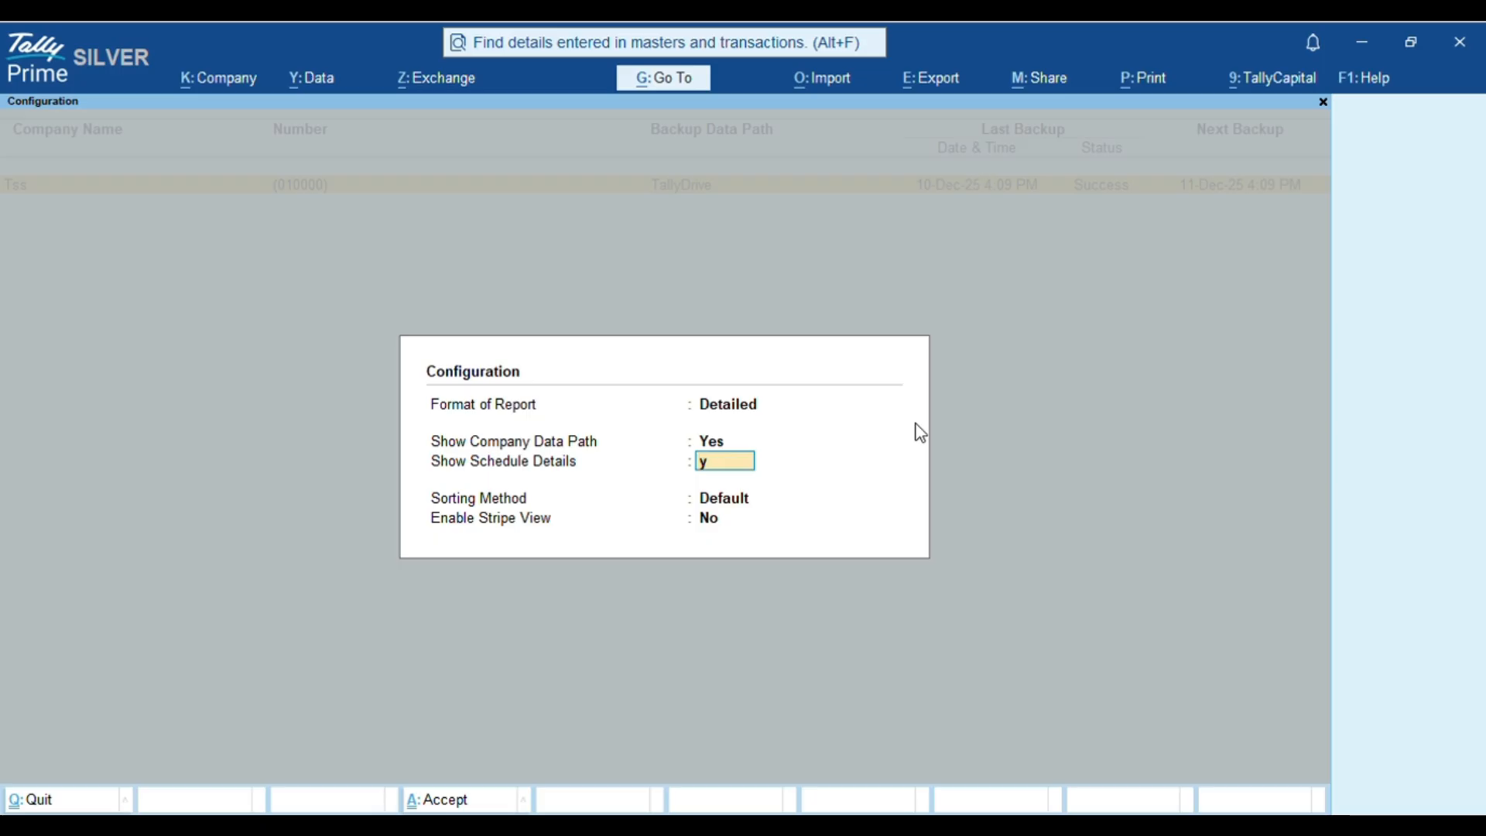
key("Return")
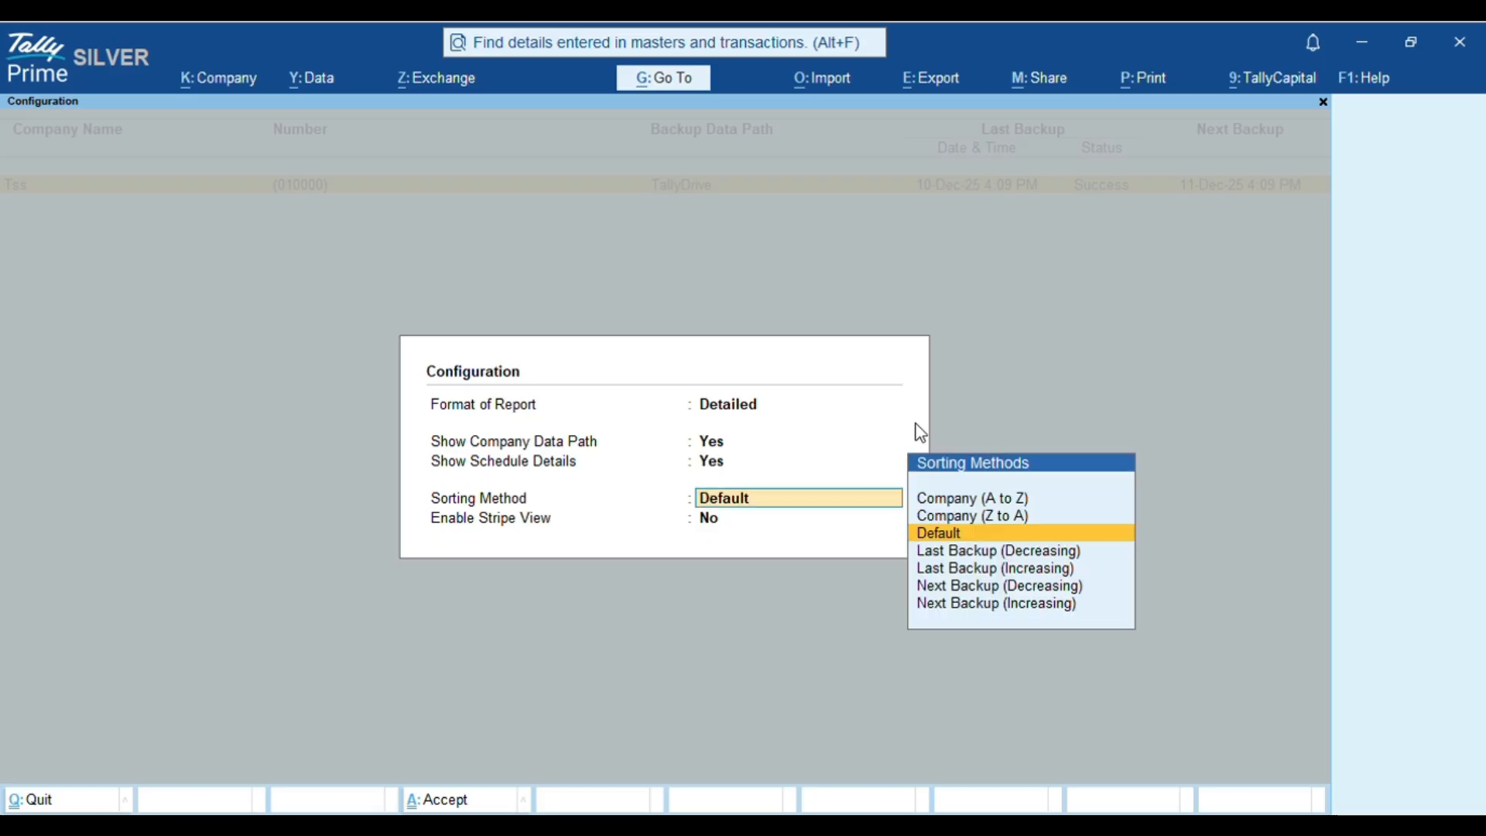
key("Return")
type("n")
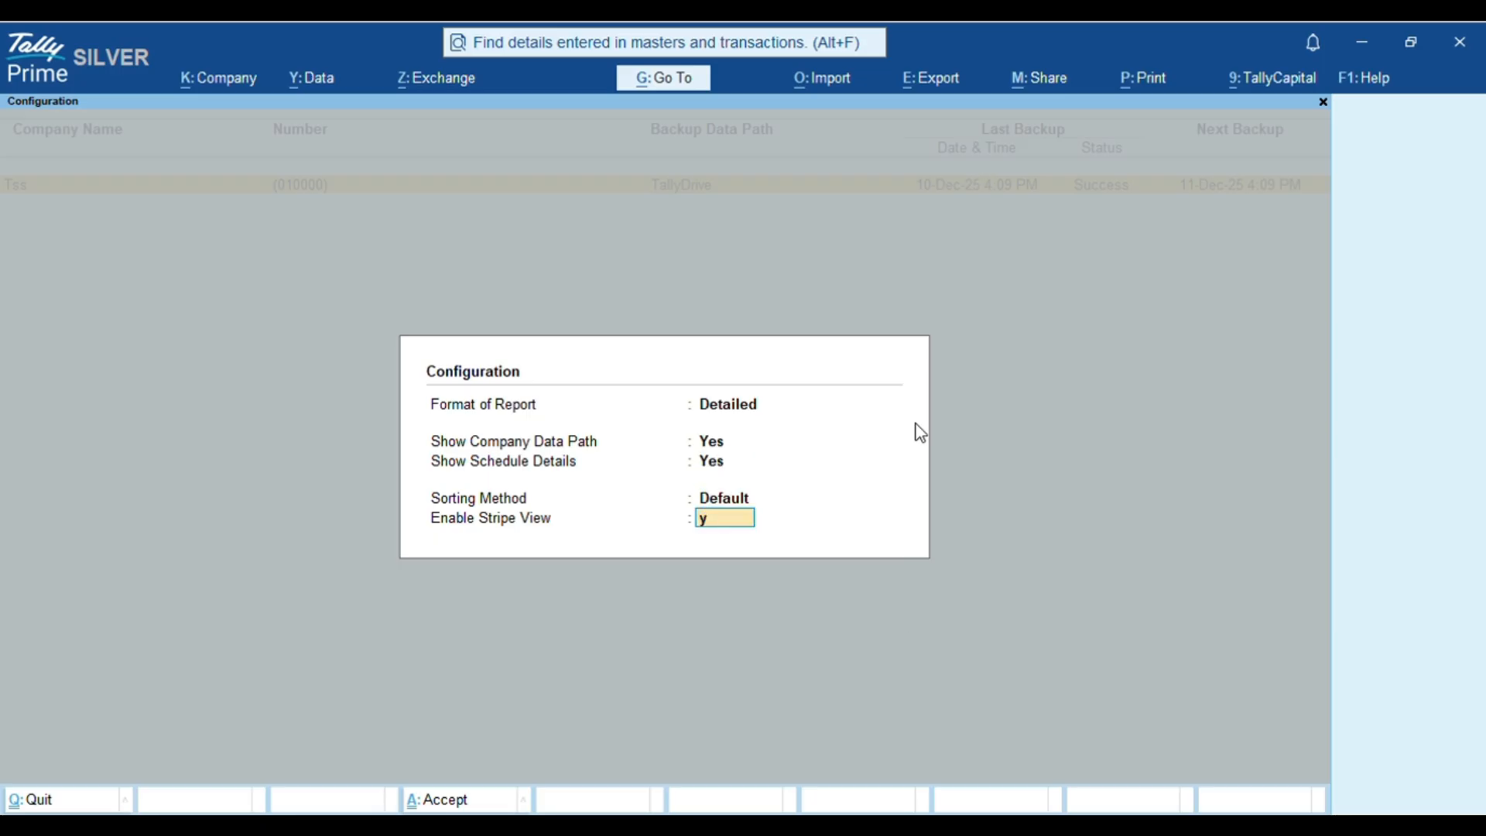
key("Return")
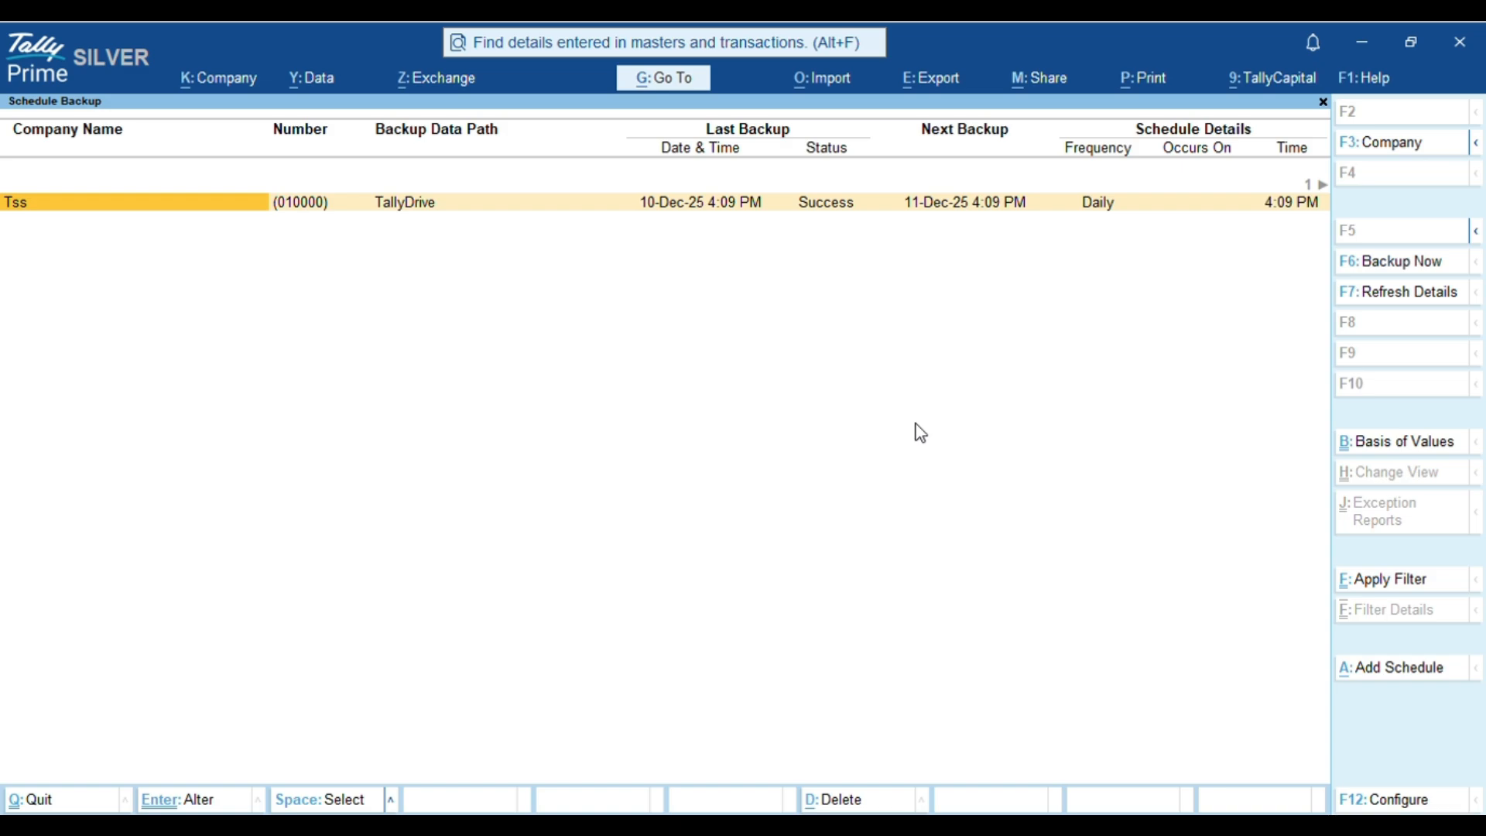
- Review the Tss schedule's last backup, next backup and schedule details across the report columns
key("Right")
key("Right")
key("Right")
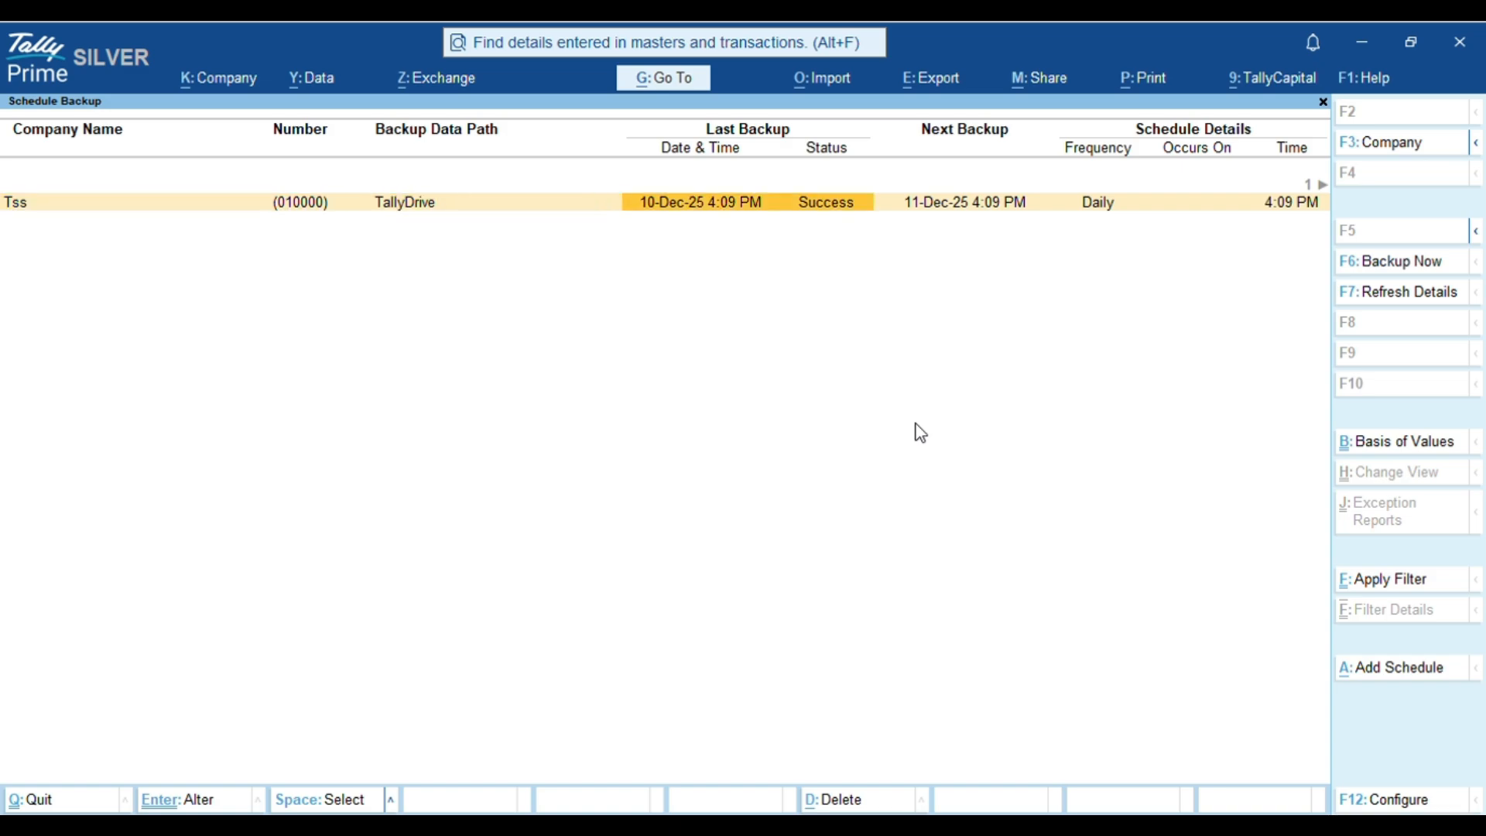
key("Right")
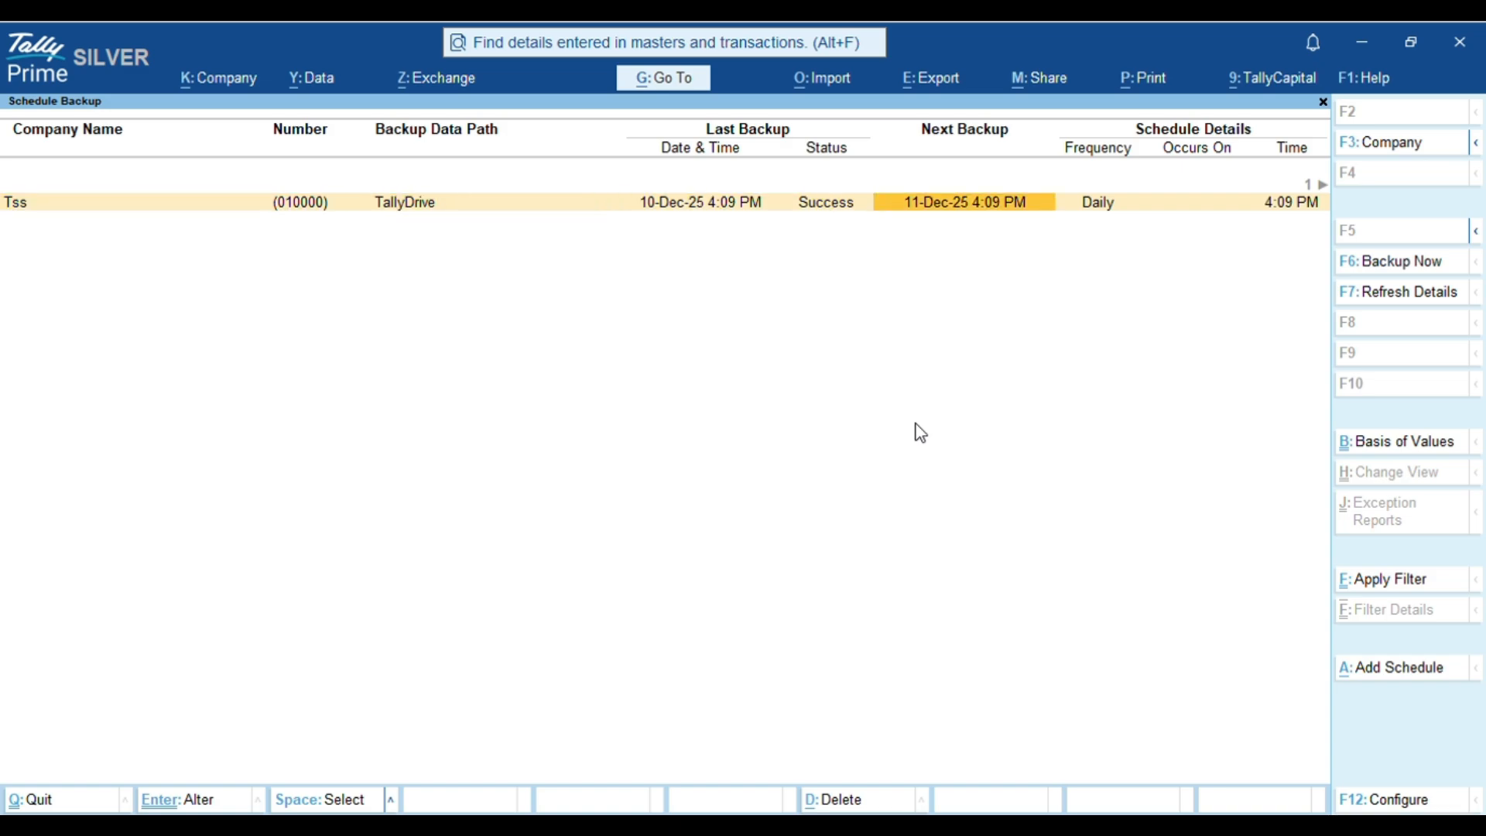
key("Right")
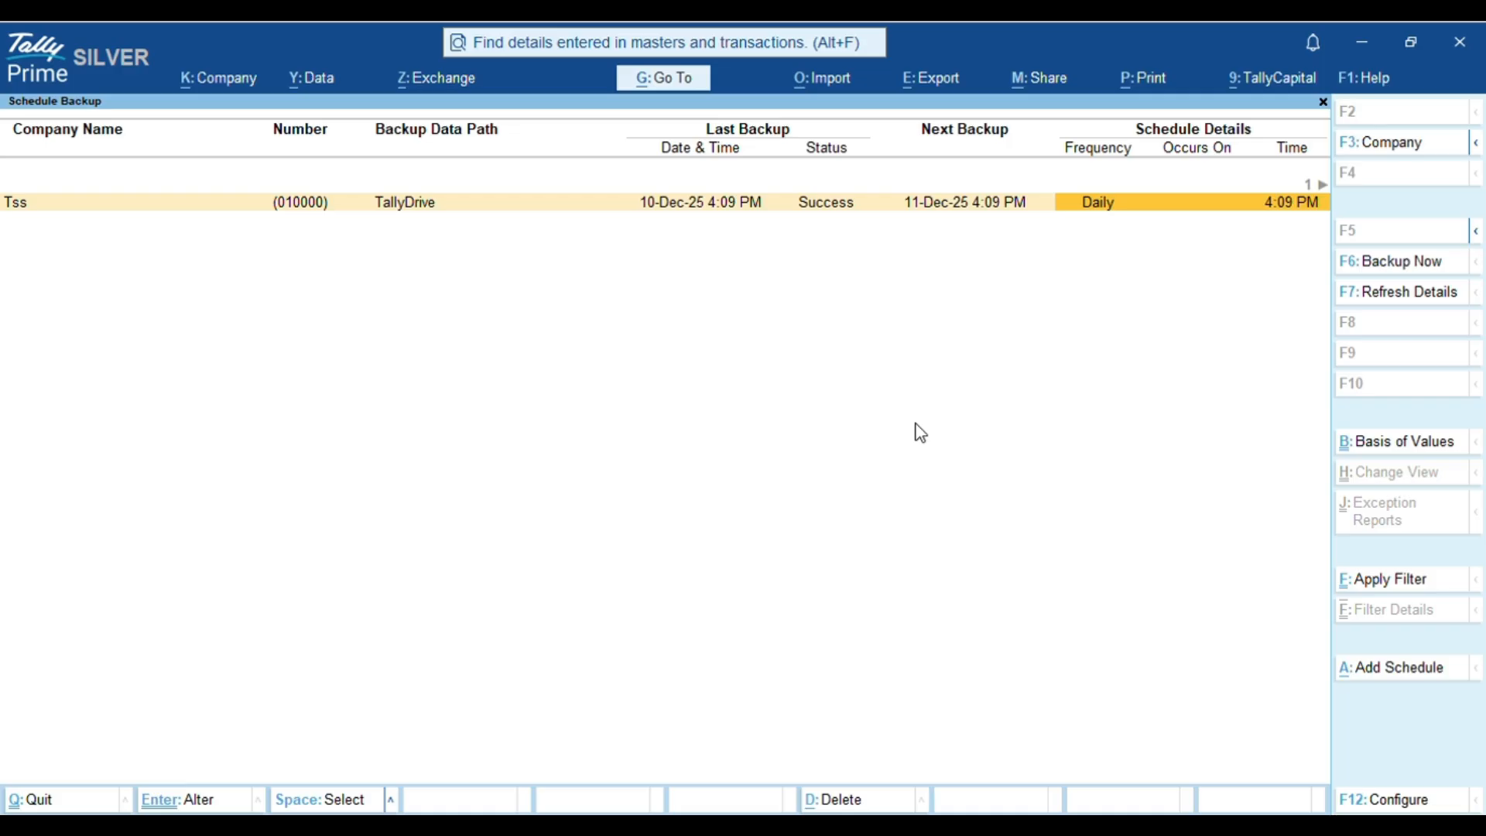
key("Right")
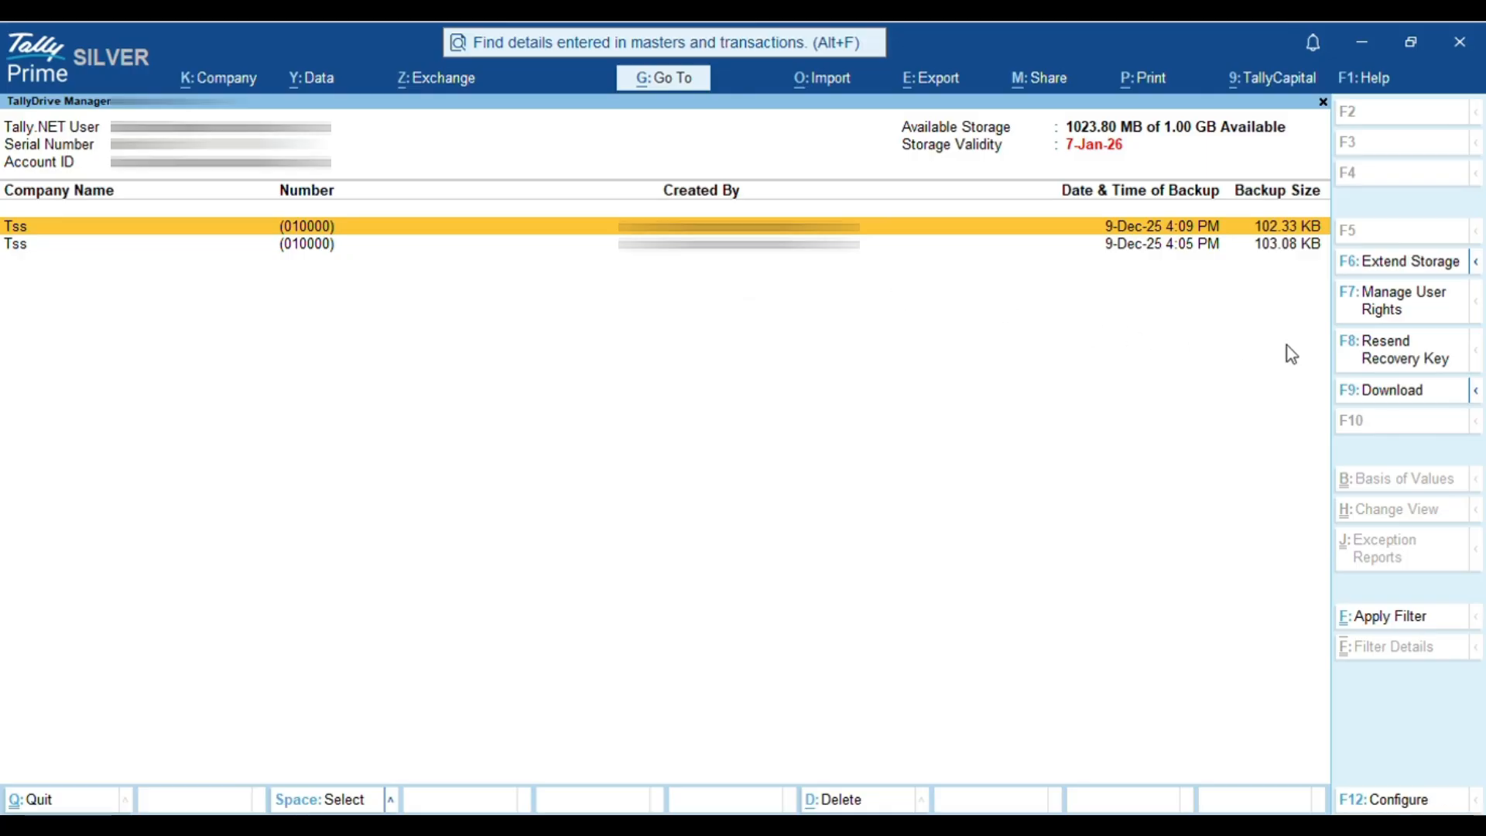
- Resend the recovery key for the 4:09 PM Tss backup, entering the backup password and choosing the saved e-mail address
left_click(1358, 363)
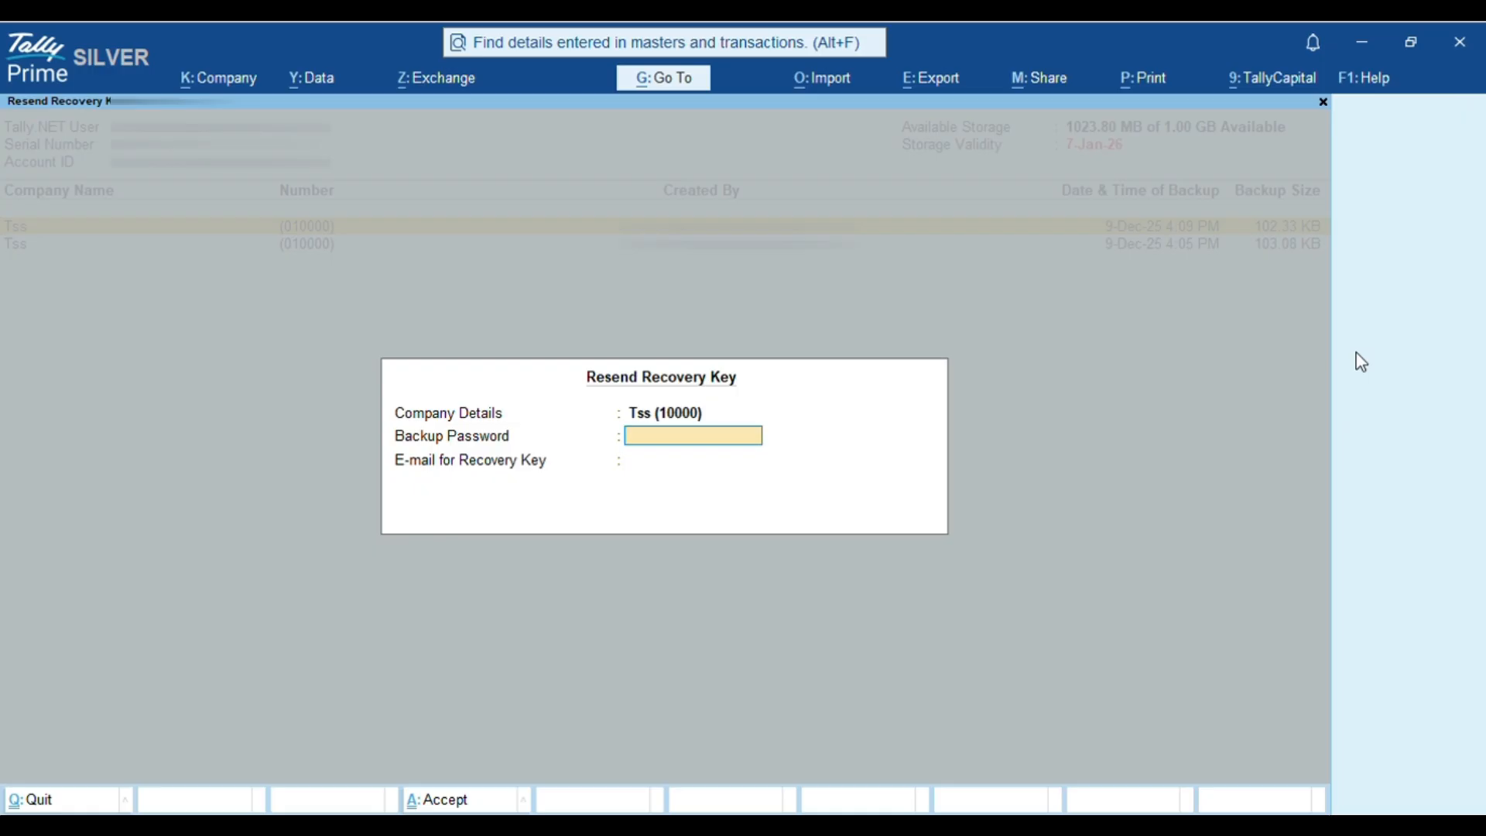
key("Return")
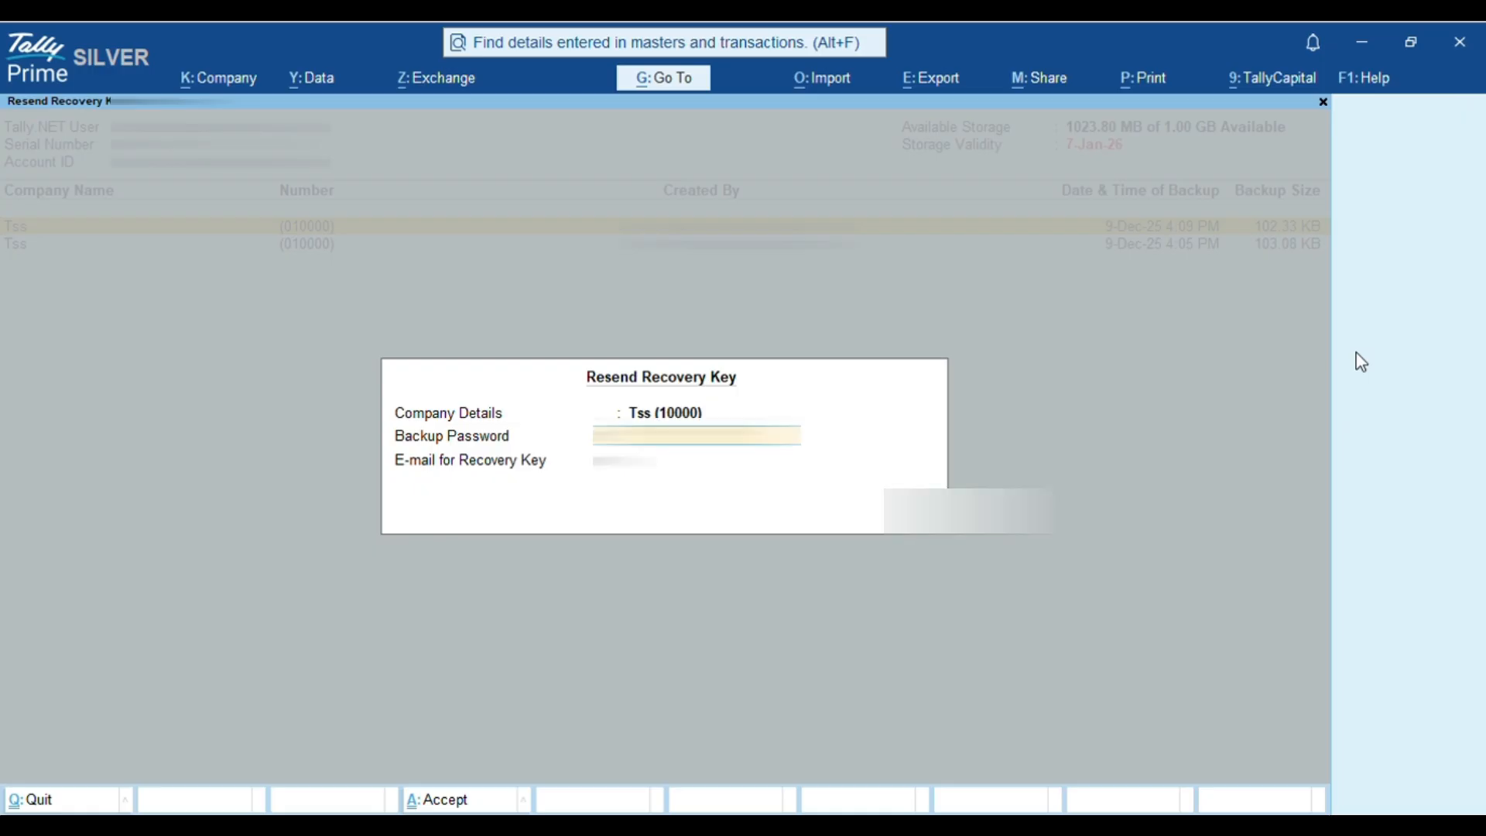
key("Down")
key("Down")
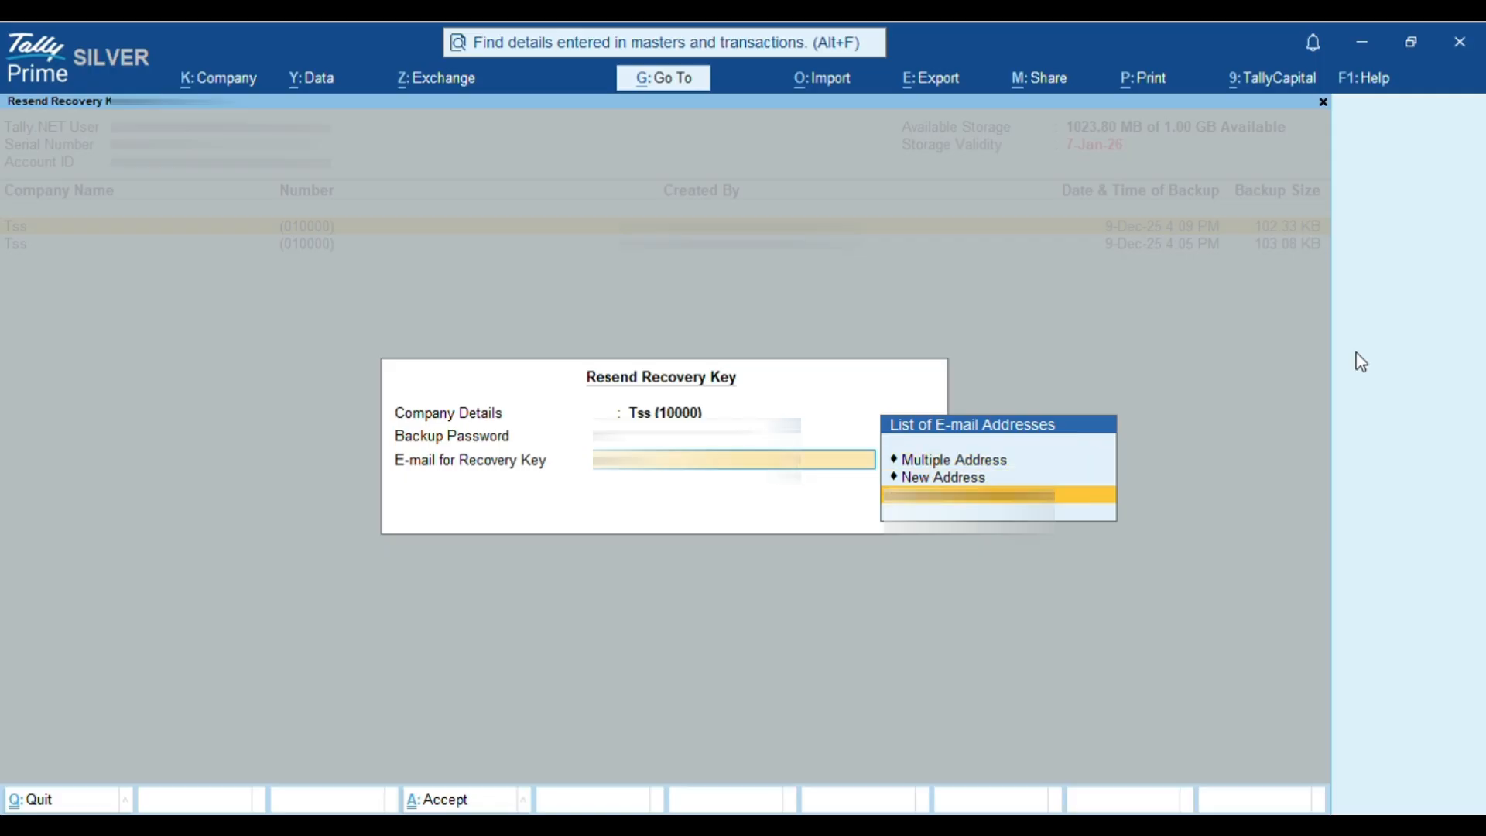
key("Return")
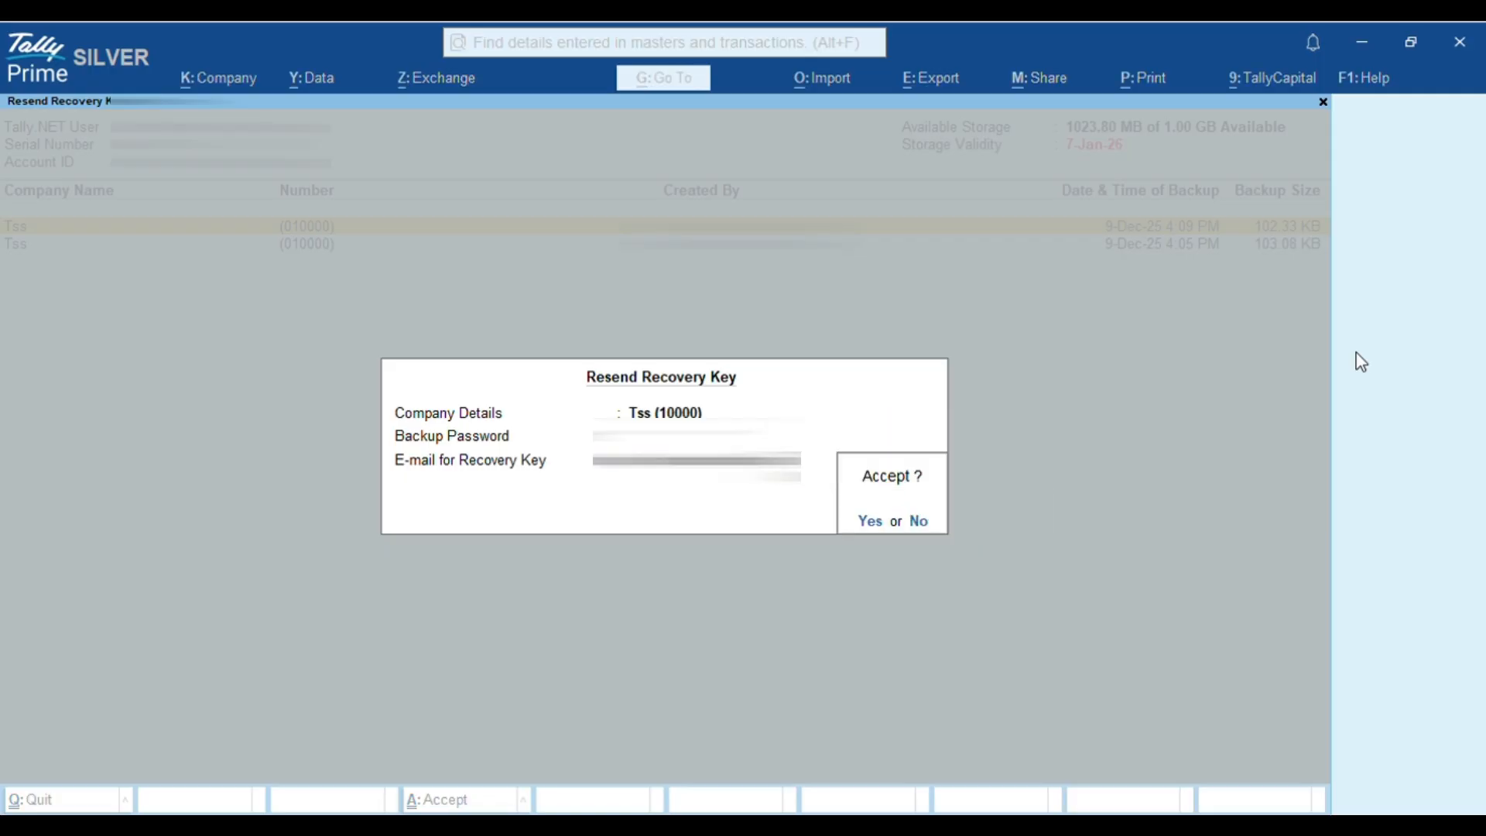
key("Return")
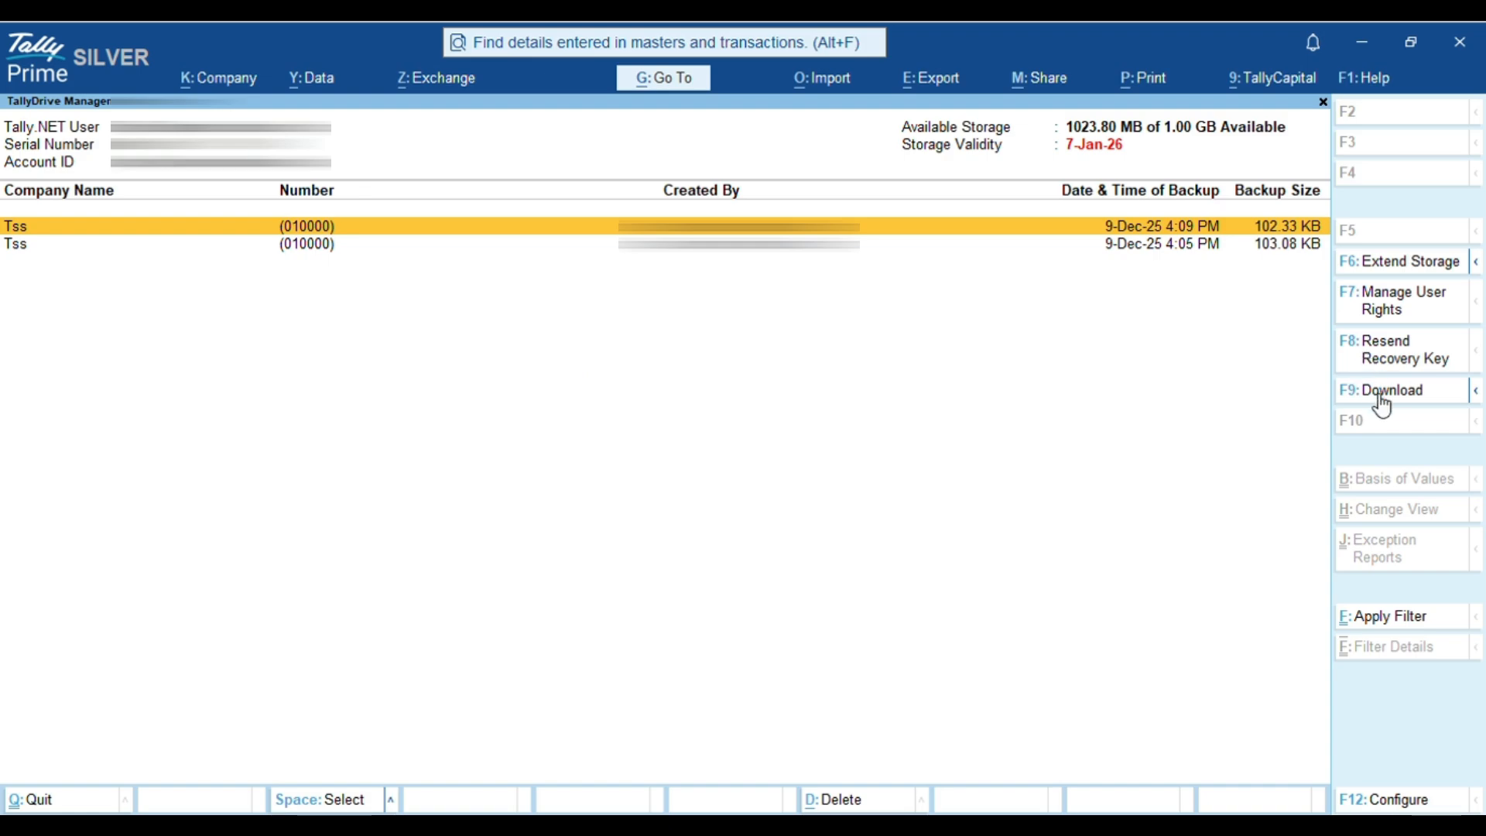
- Download the 4:09 PM Tss backup from TallyDrive to D:\TallyPrime (1)\Data\Downloads
left_click(1382, 391)
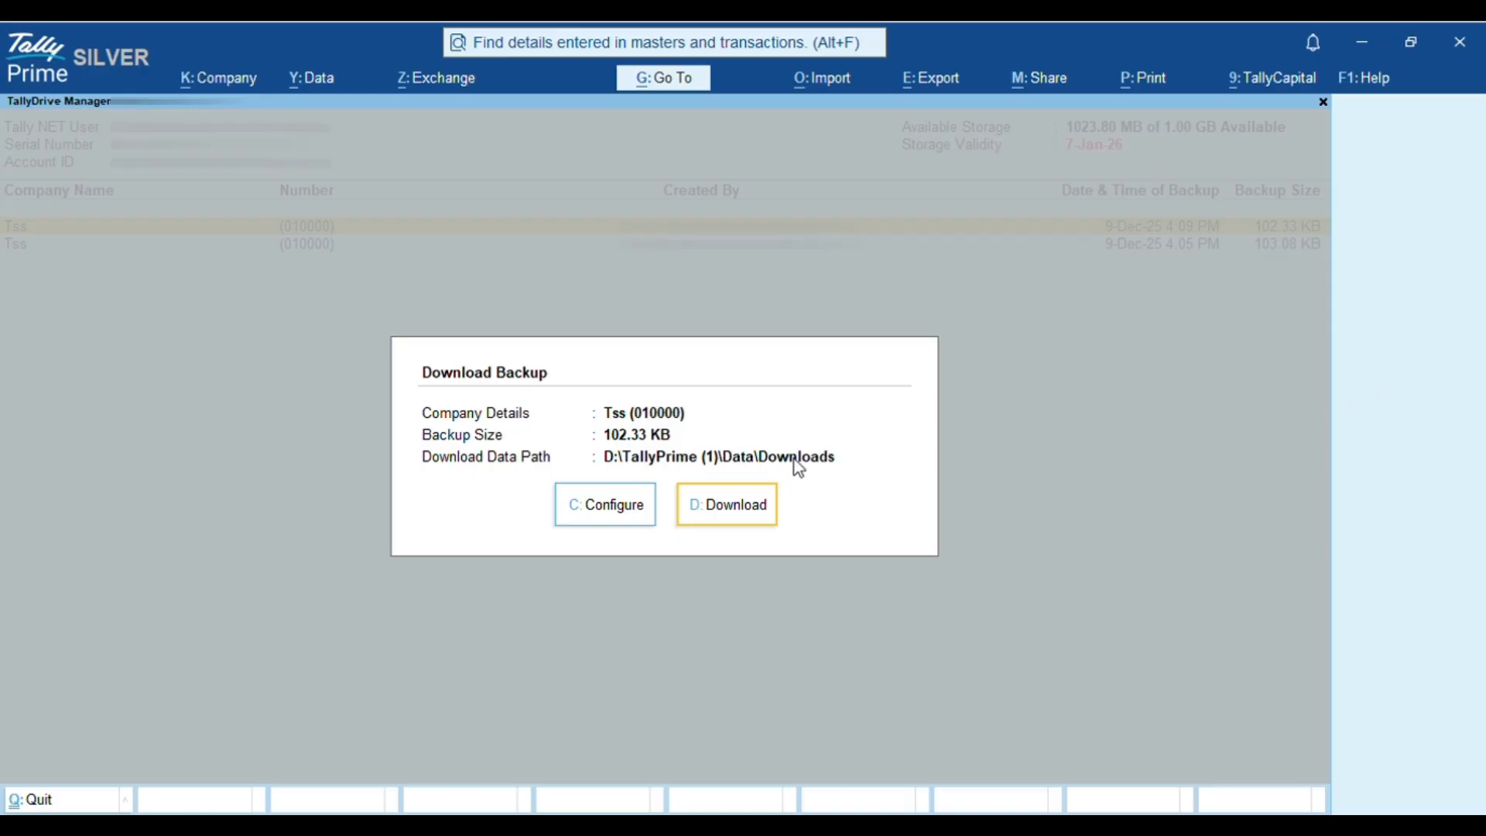
left_click(722, 509)
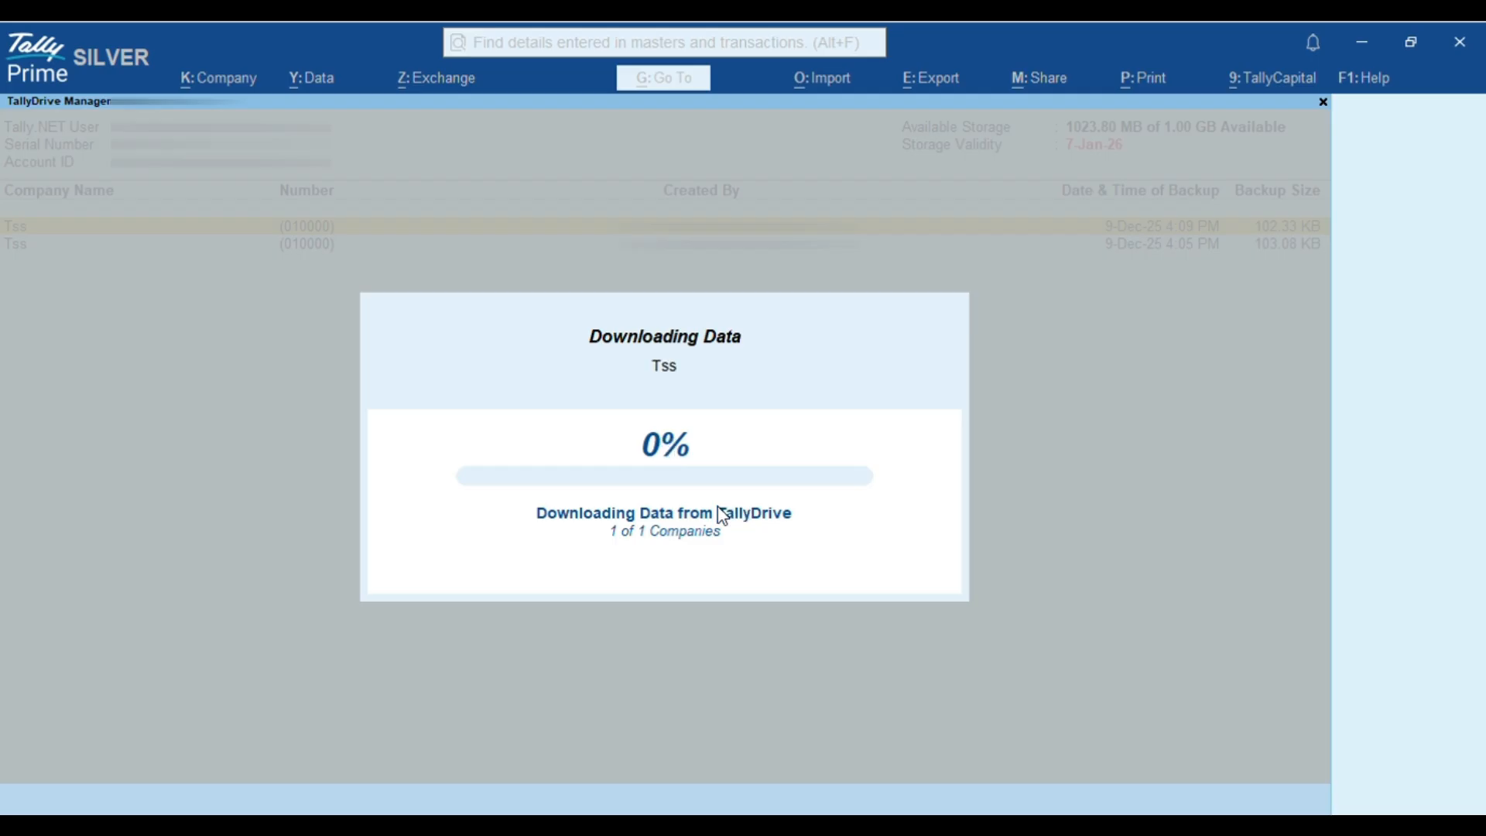